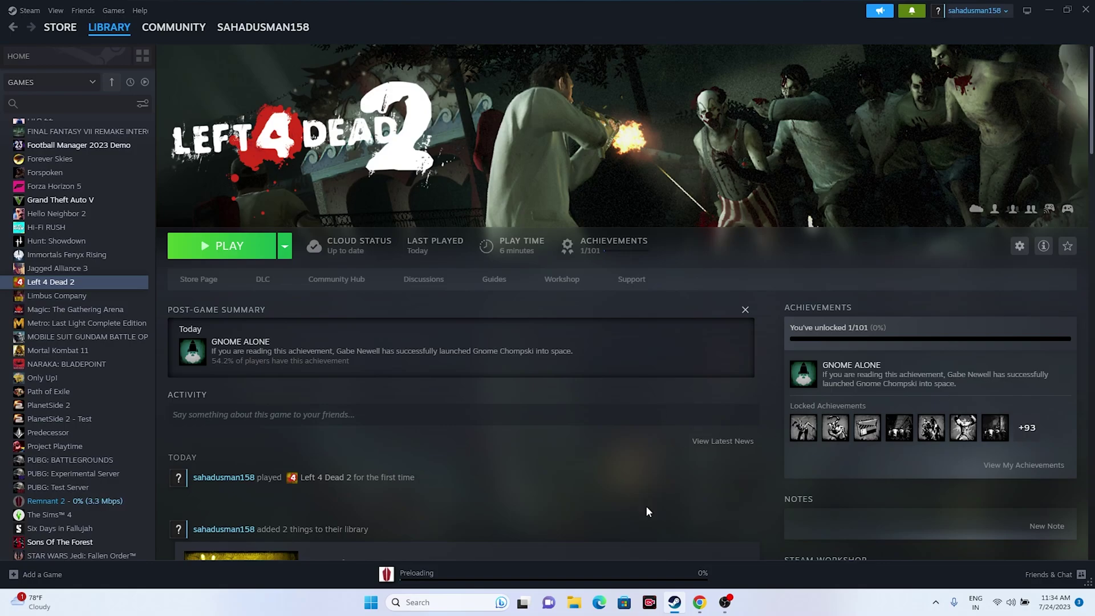
{"action": "left_click", "coordinate": [371, 603]}
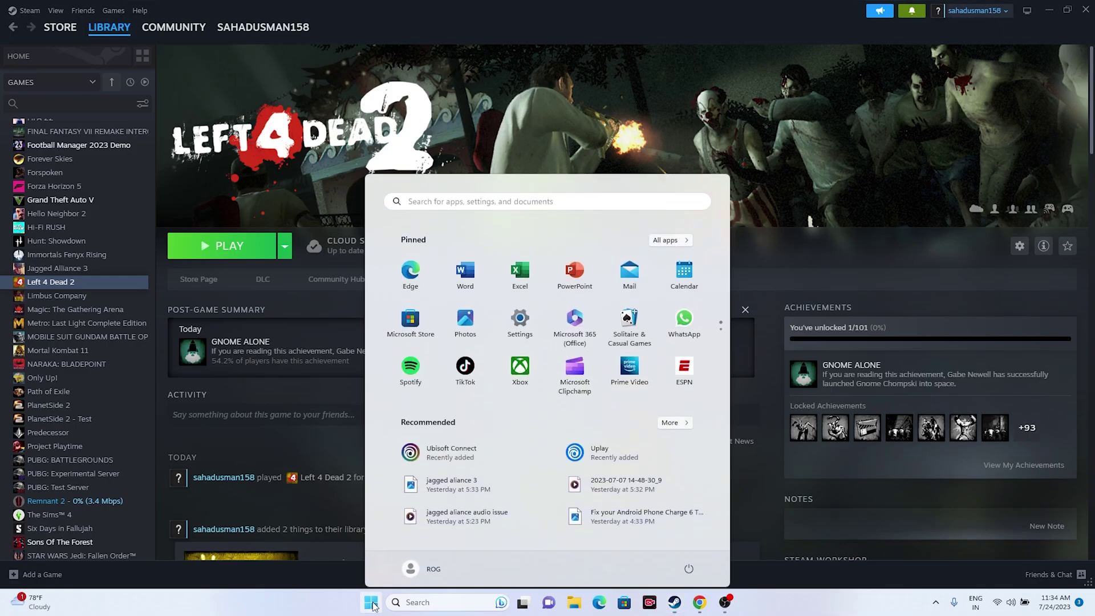
{"action": "left_click", "coordinate": [691, 564]}
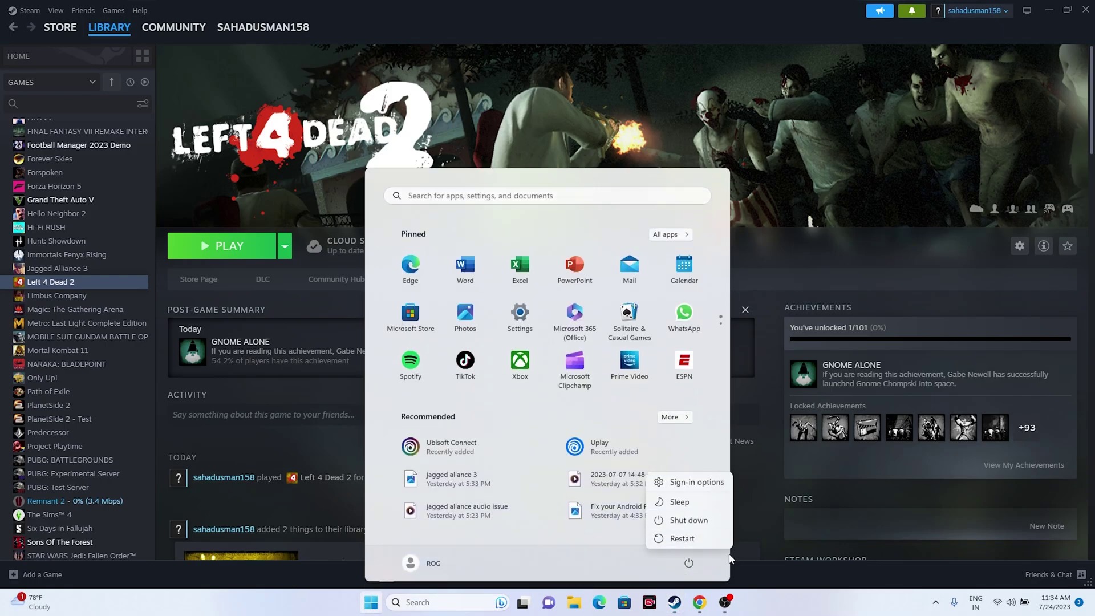
{"action": "left_click", "coordinate": [372, 603]}
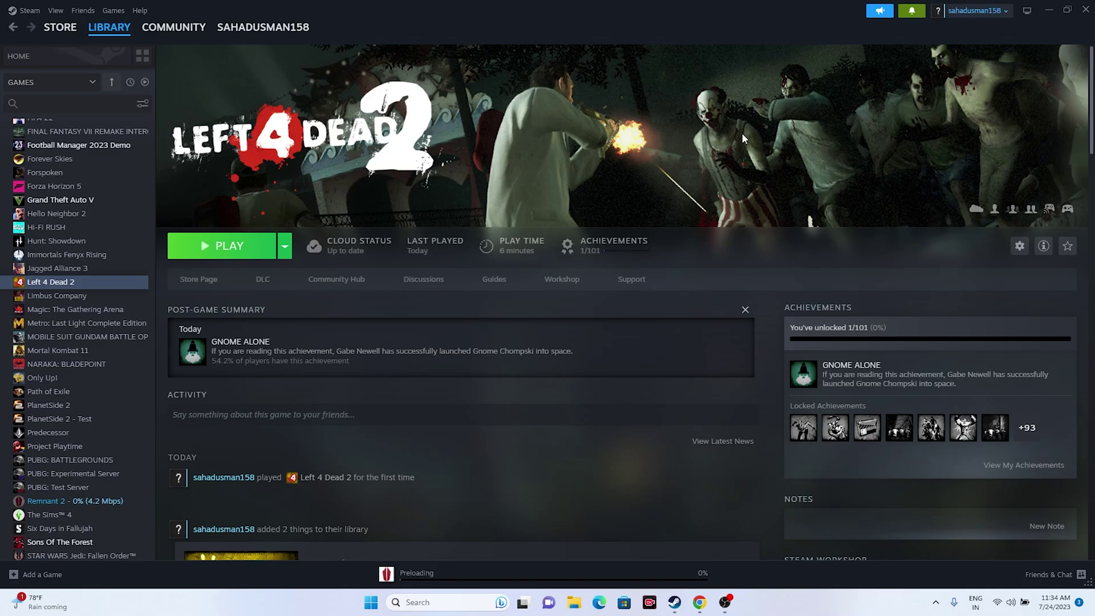
Verify the integrity of Left 4 Dead 2's installed game files and close its properties.
{"action": "right_click", "coordinate": [74, 282]}
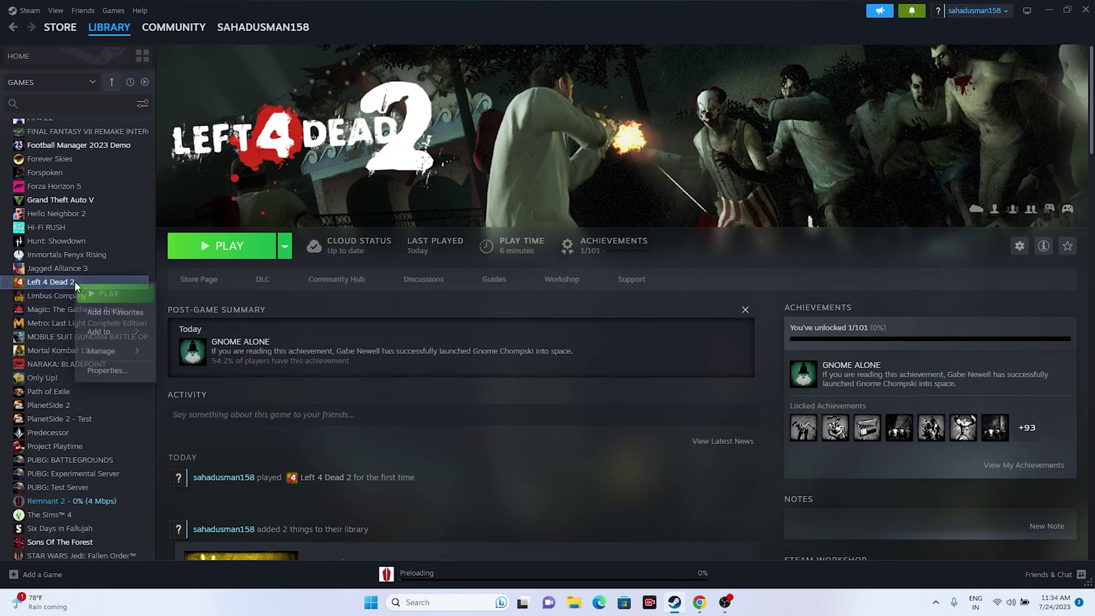
{"action": "left_click", "coordinate": [97, 371]}
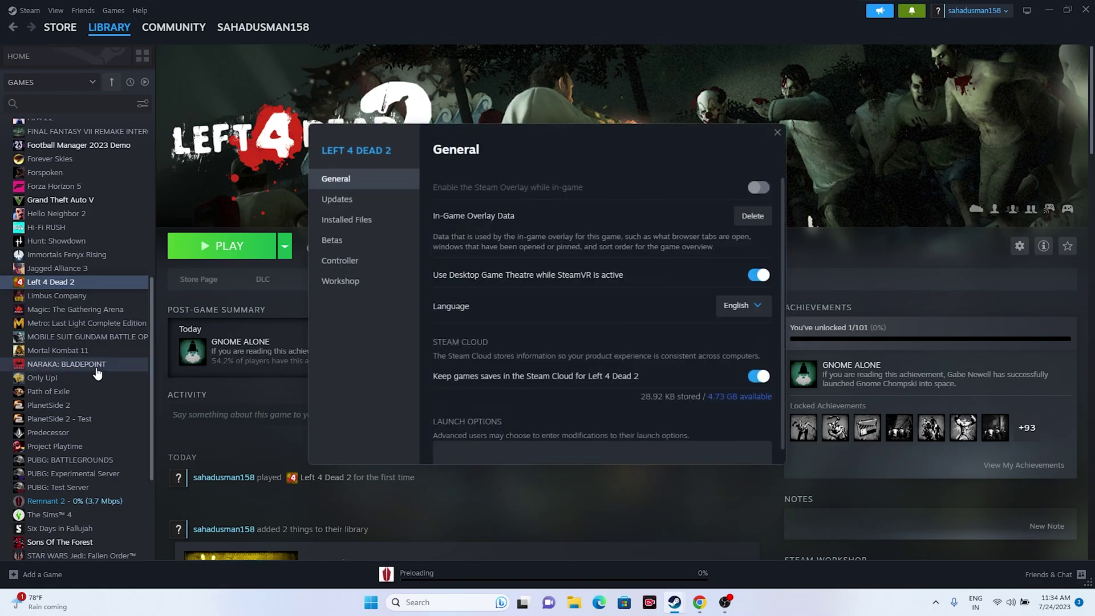
{"action": "left_click", "coordinate": [377, 221]}
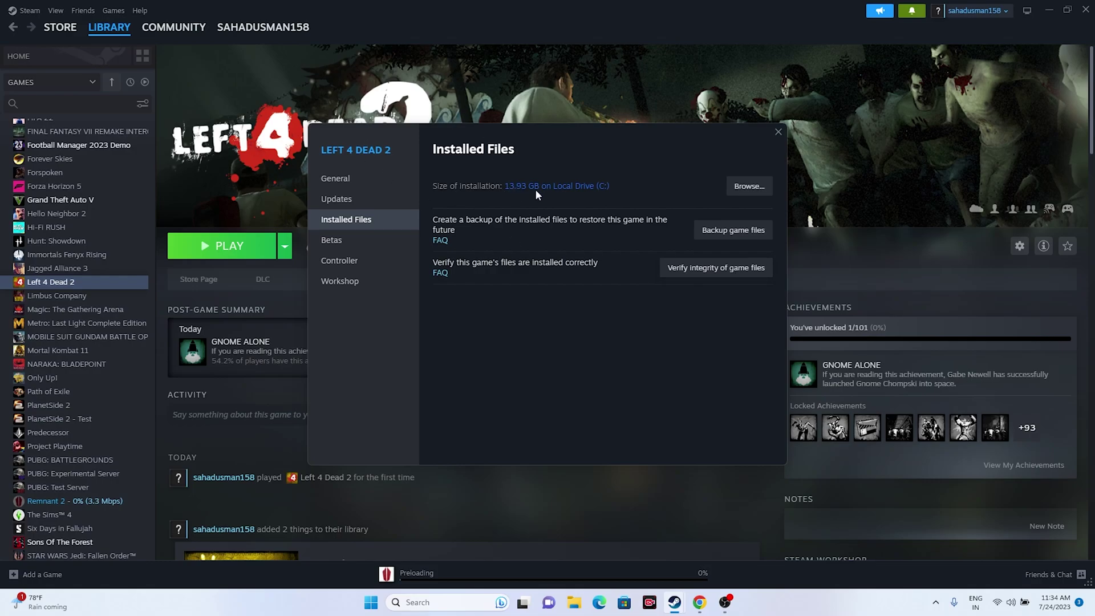
{"action": "left_click", "coordinate": [750, 274]}
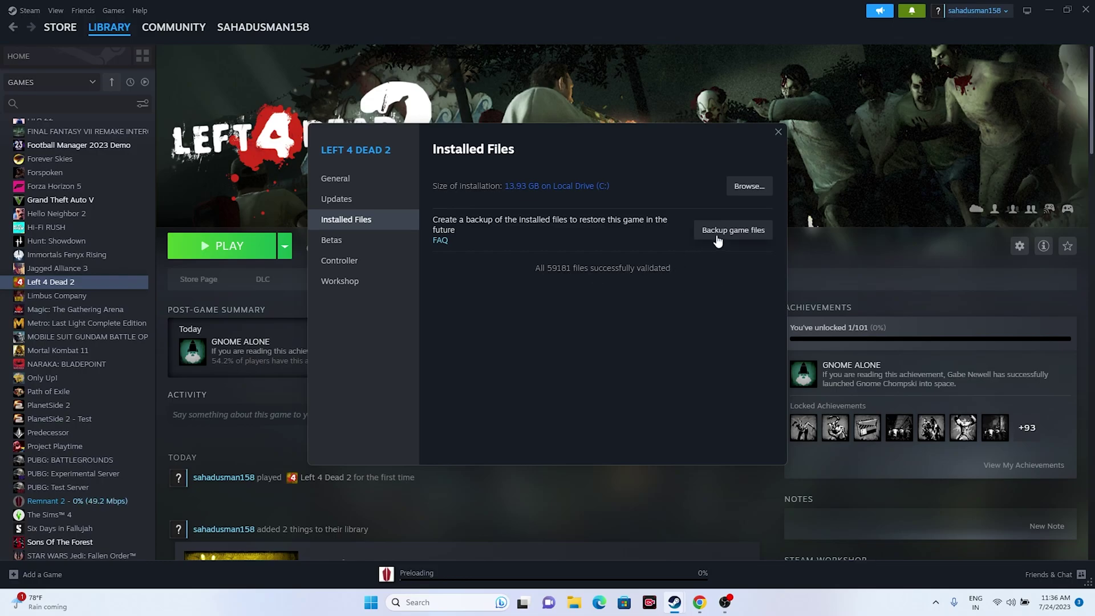
{"action": "left_click", "coordinate": [778, 131]}
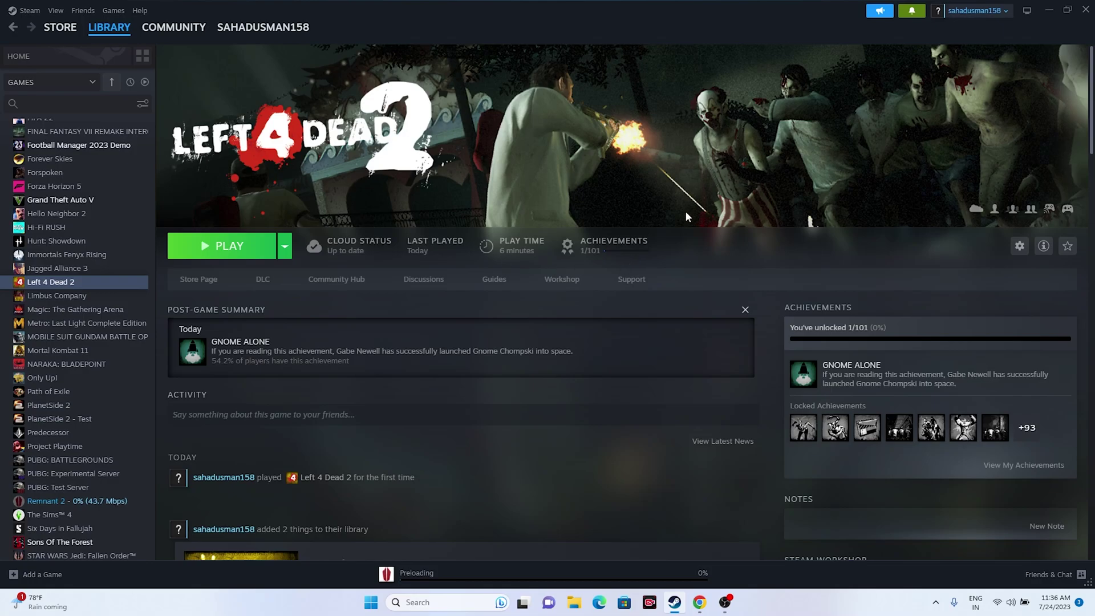
Browse to Left 4 Dead 2's installation folder from its installed-files properties and maximize the folder window.
{"action": "right_click", "coordinate": [67, 284]}
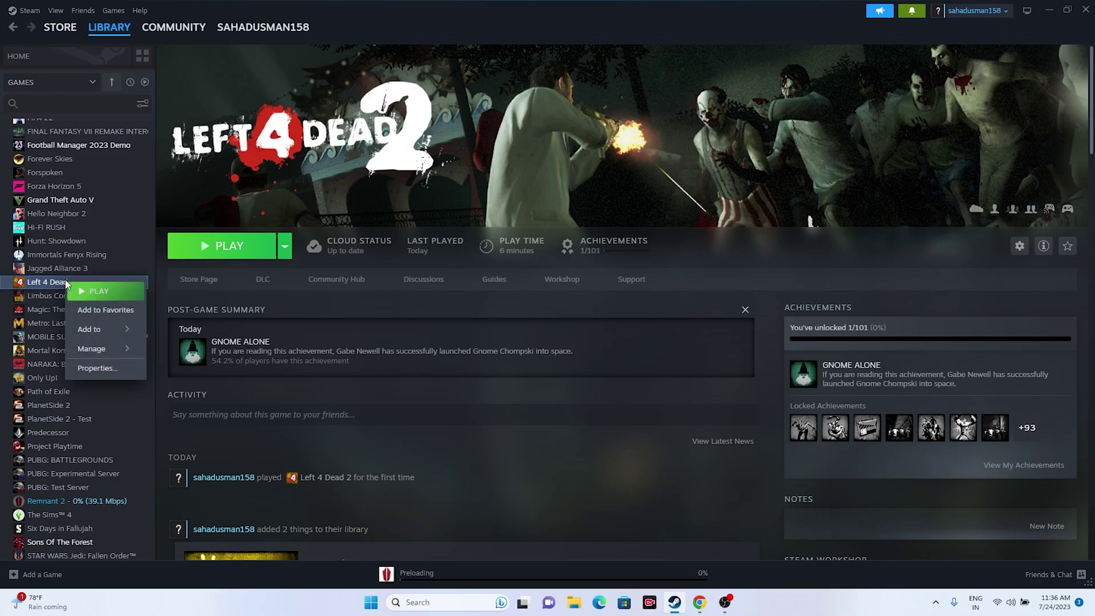
{"action": "left_click", "coordinate": [82, 373]}
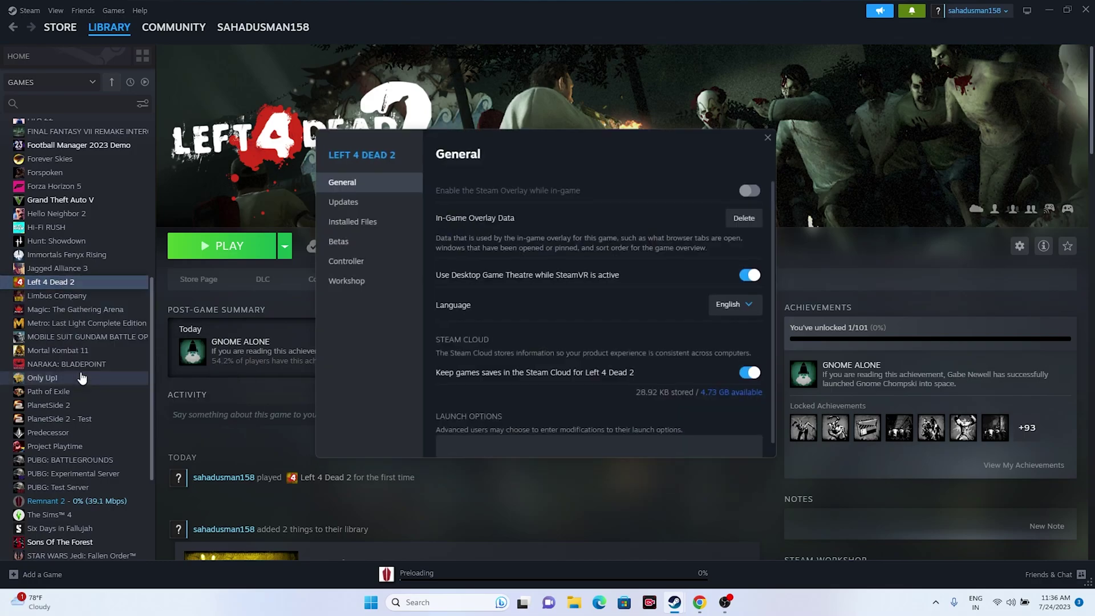
{"action": "left_click", "coordinate": [368, 223]}
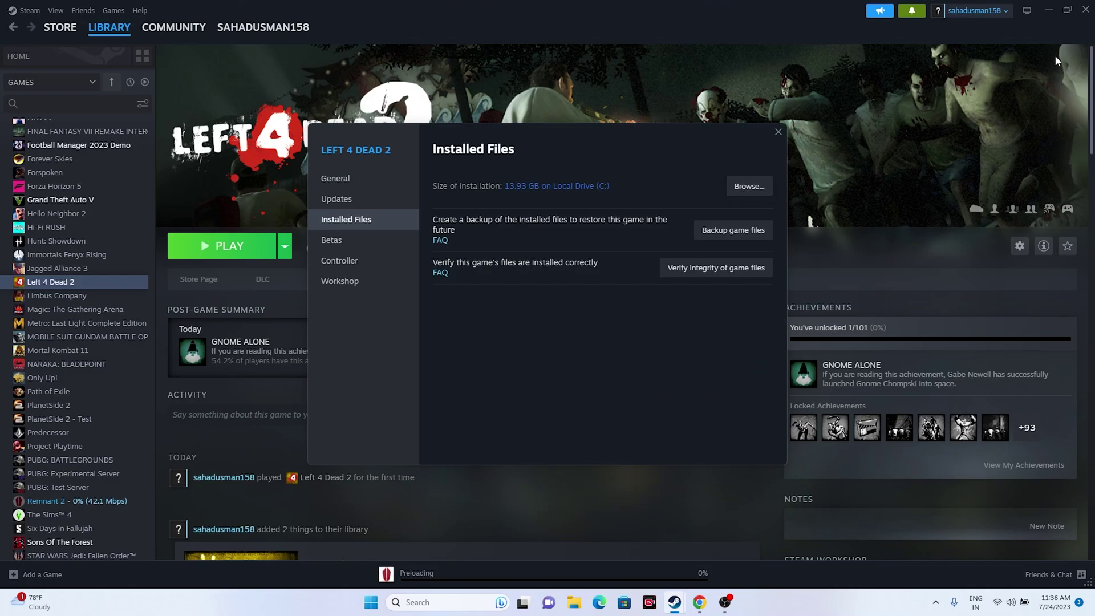
{"action": "left_click", "coordinate": [1056, 12]}
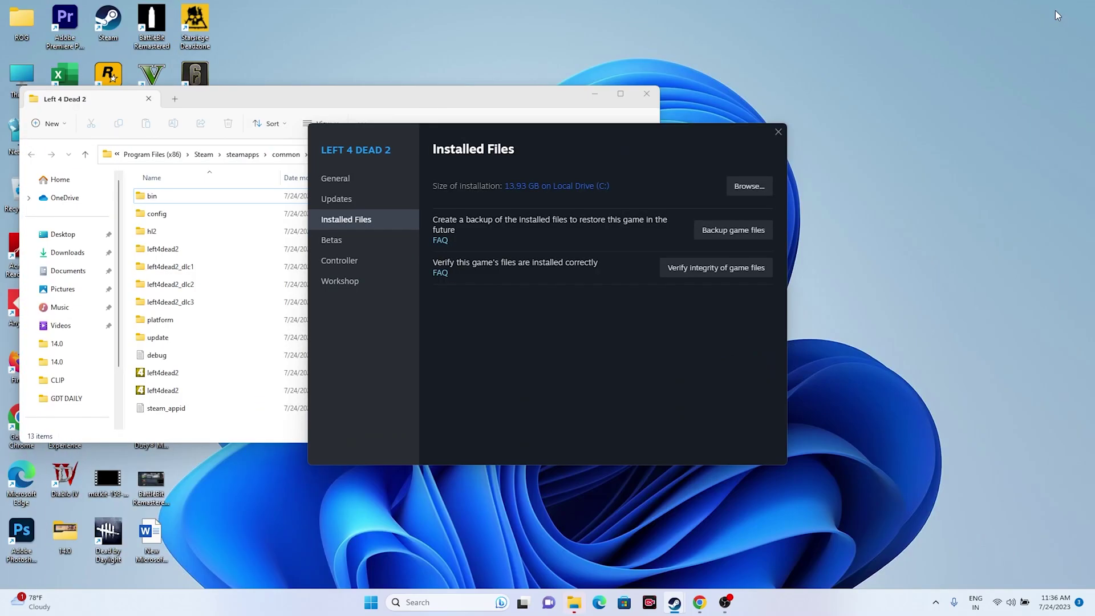
{"action": "double_click", "coordinate": [619, 96]}
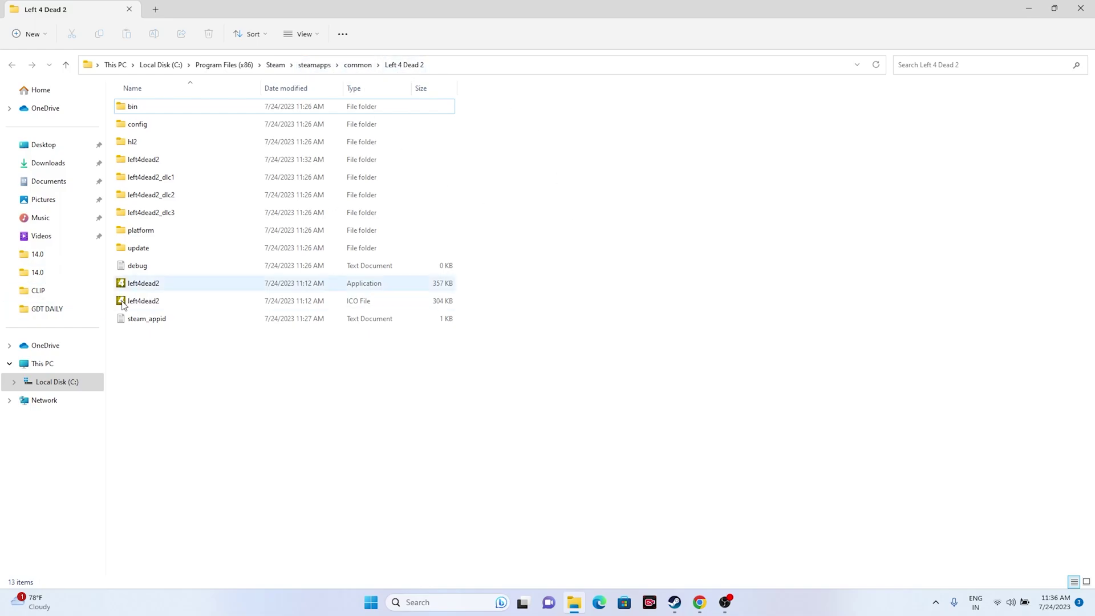
Set the left4dead2 application to always run as an administrator and apply the change.
{"action": "left_click", "coordinate": [162, 283]}
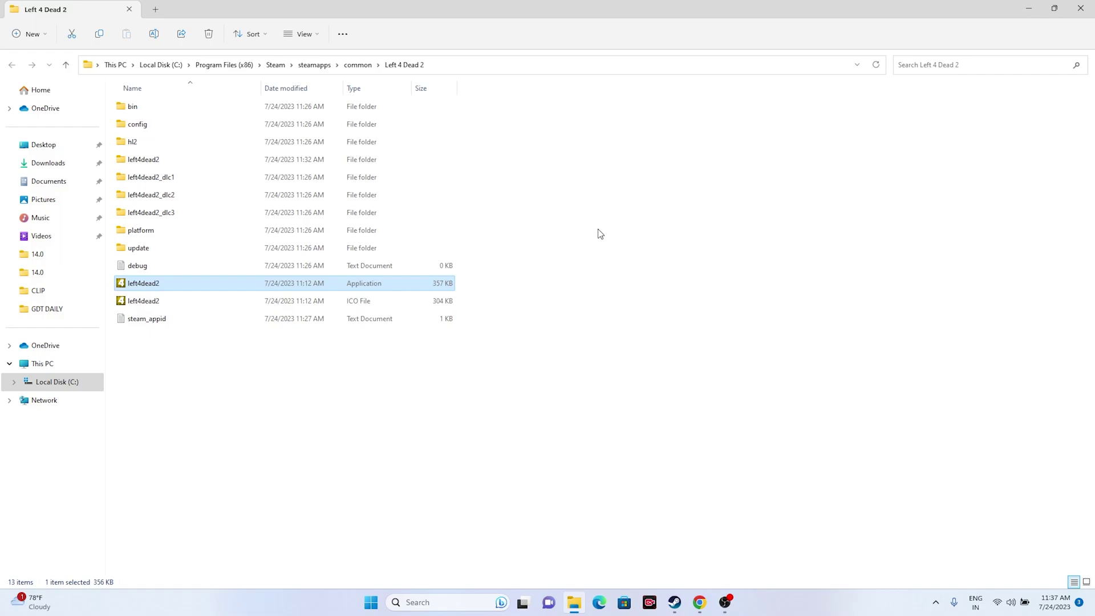
{"action": "right_click", "coordinate": [200, 286]}
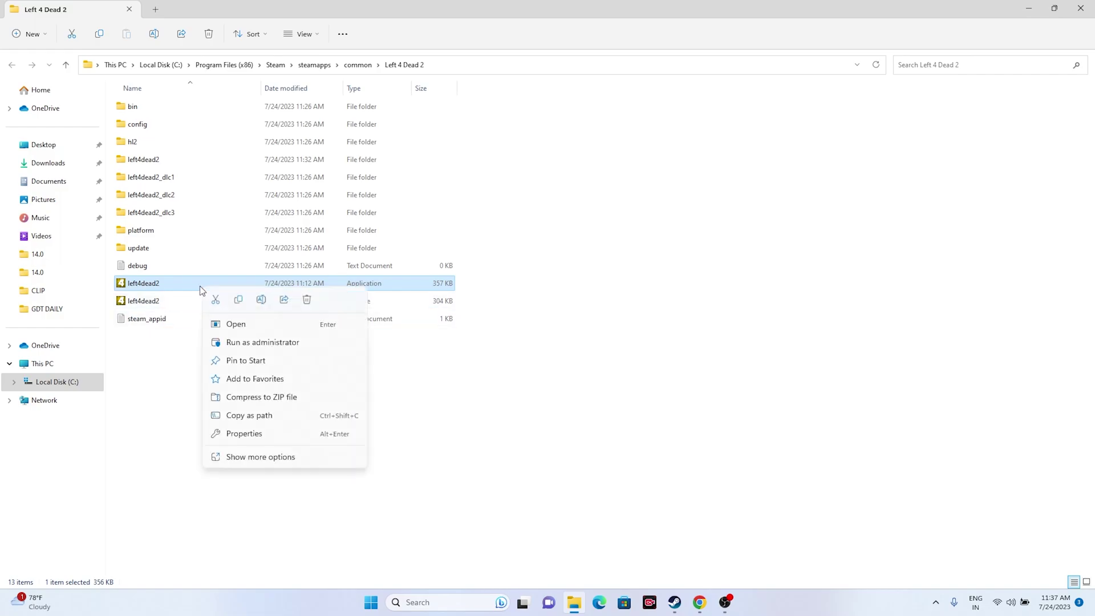
{"action": "left_click", "coordinate": [249, 456]}
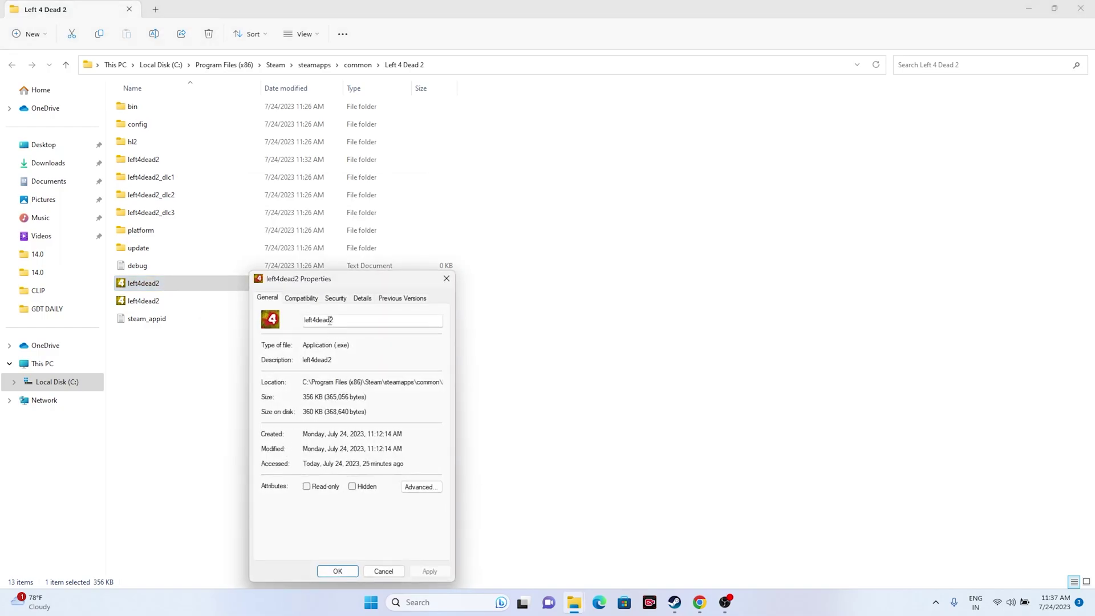
{"action": "left_click", "coordinate": [308, 300]}
{"action": "left_click", "coordinate": [271, 480]}
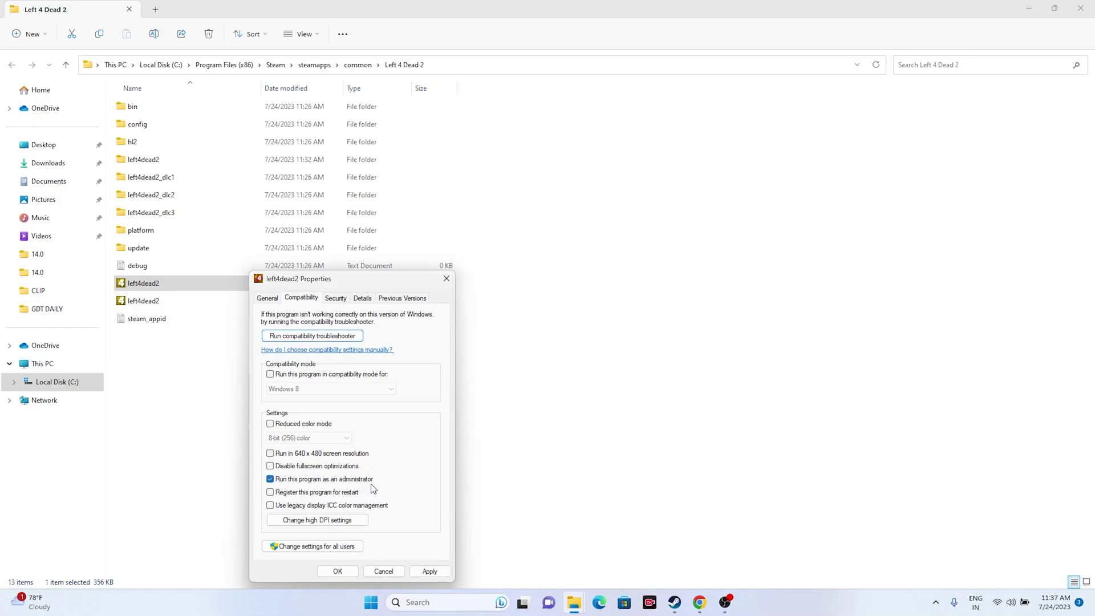
{"action": "left_click", "coordinate": [430, 571]}
{"action": "left_click", "coordinate": [338, 573]}
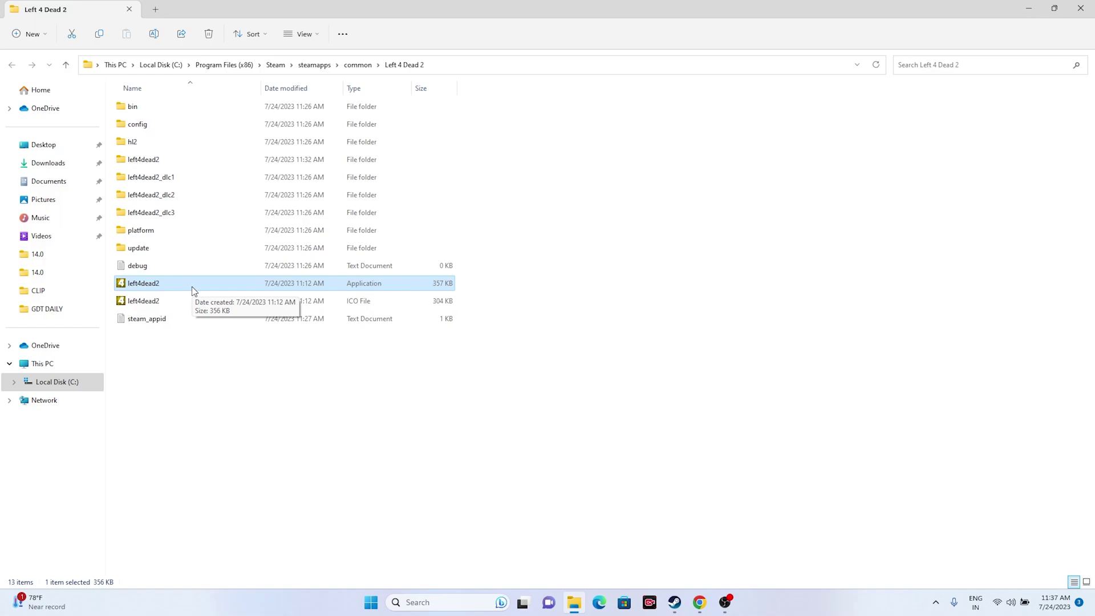
Enable compatibility mode for the left4dead2 application and set it to Windows 7.
{"action": "right_click", "coordinate": [192, 287]}
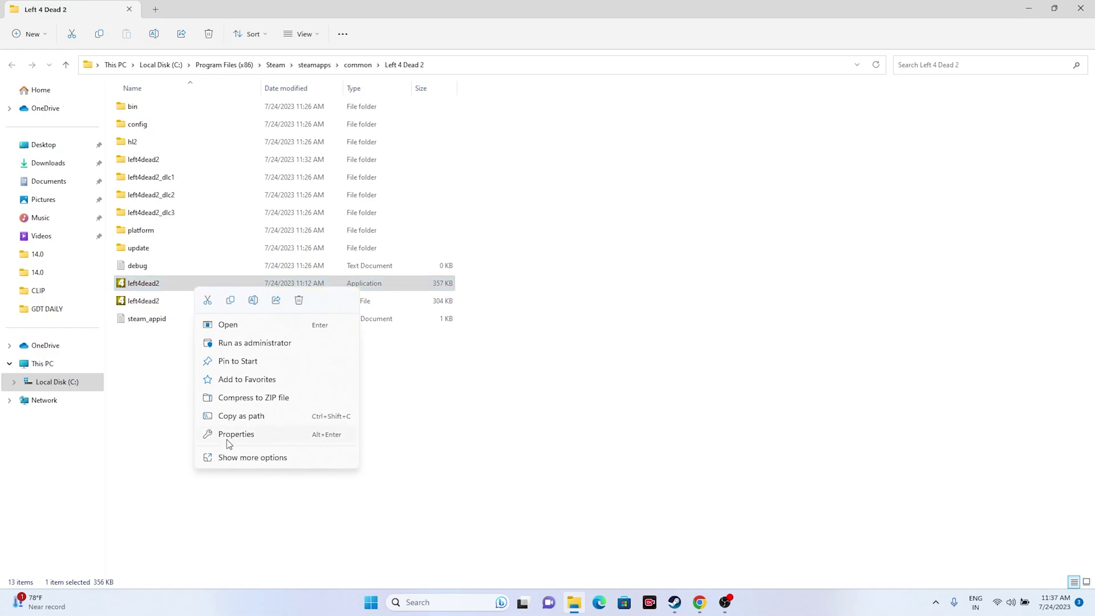
{"action": "left_click", "coordinate": [231, 459]}
{"action": "left_click", "coordinate": [266, 449]}
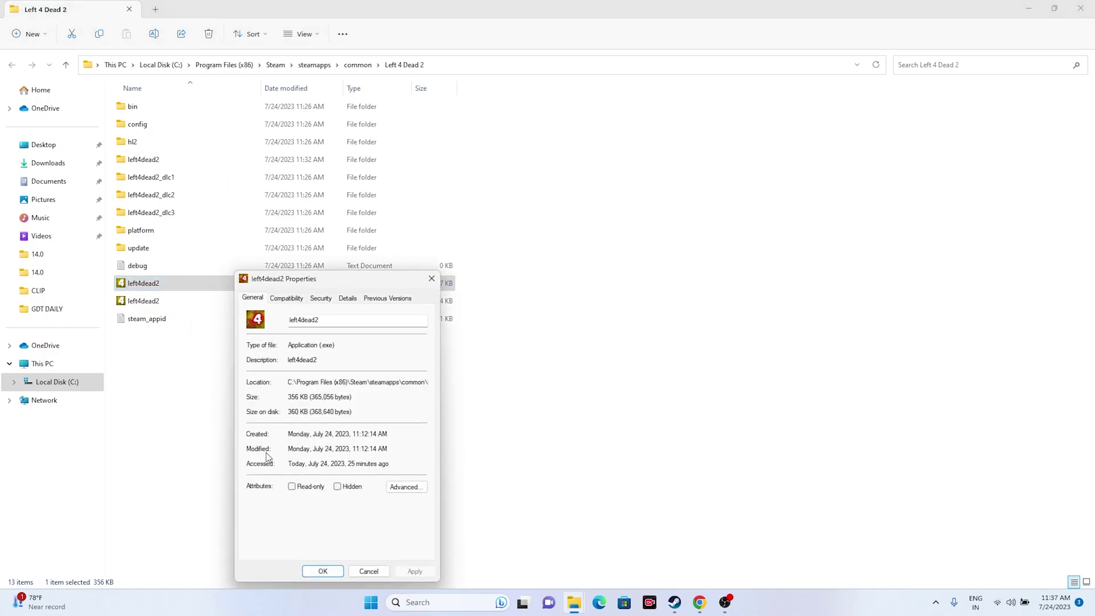
{"action": "left_click", "coordinate": [288, 297]}
{"action": "left_click_drag", "start_coordinate": [344, 284], "coordinate": [642, 125]}
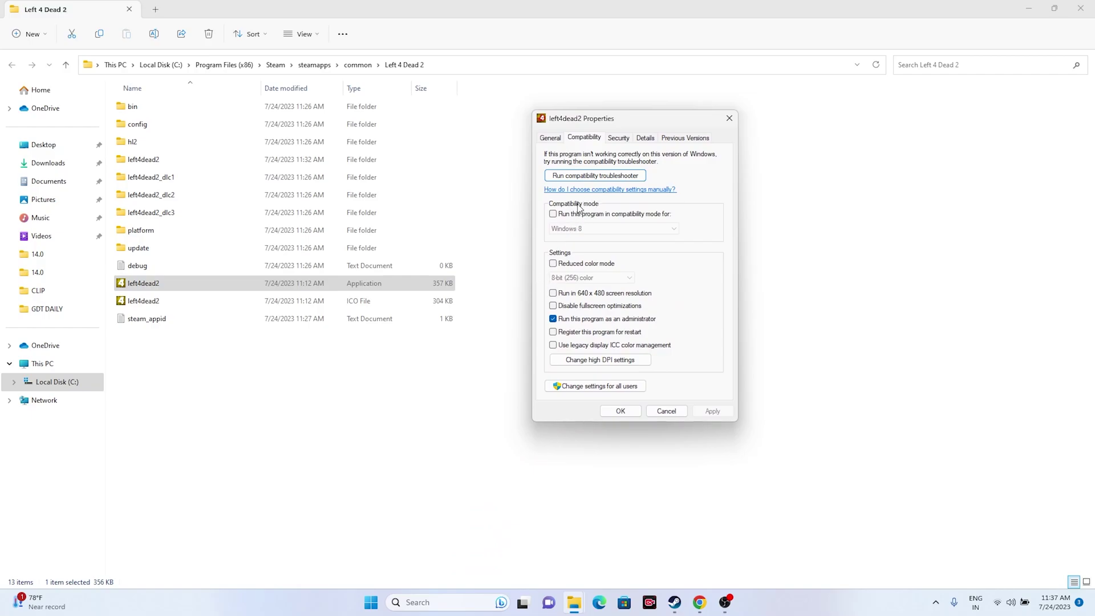
{"action": "left_click", "coordinate": [556, 214]}
{"action": "left_click", "coordinate": [613, 229]}
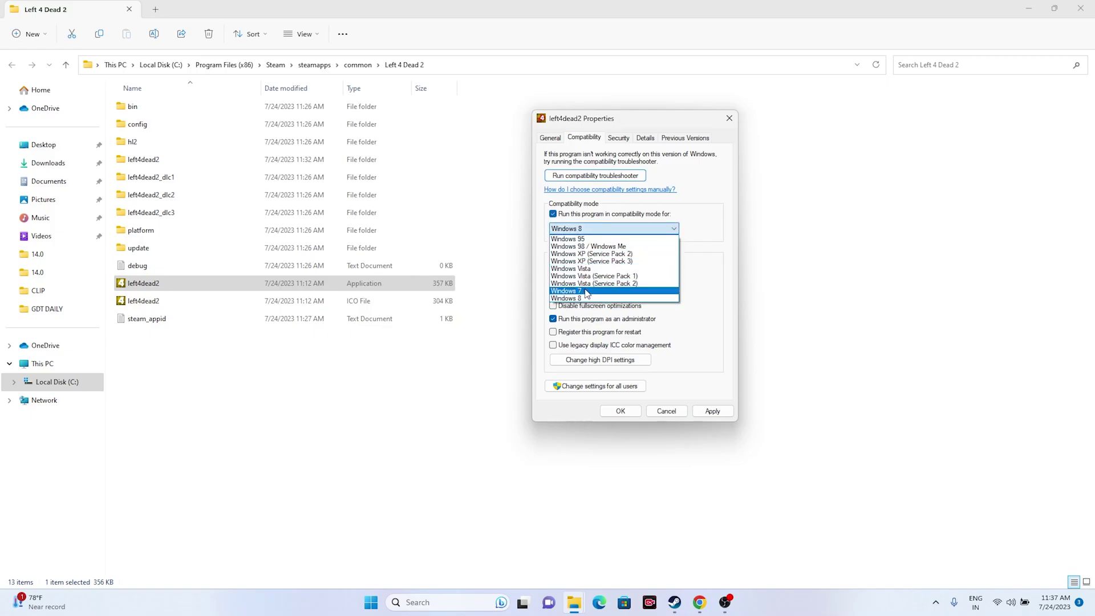
{"action": "left_click", "coordinate": [588, 292]}
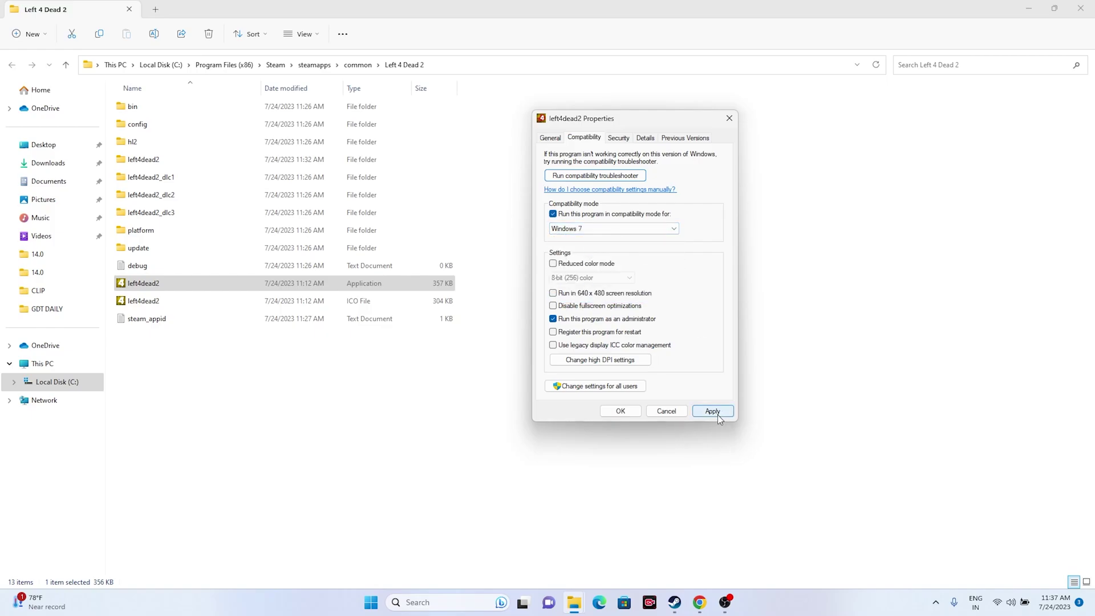
Change the left4dead2 application's compatibility mode to Windows 8 and save its properties.
{"action": "left_click", "coordinate": [576, 231]}
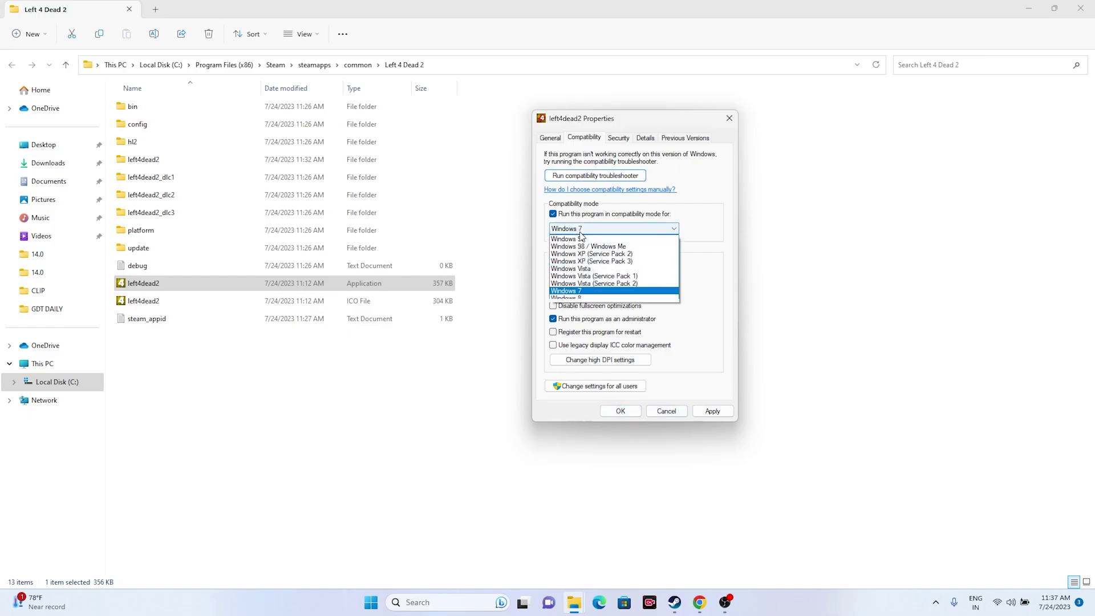
{"action": "left_click", "coordinate": [590, 298]}
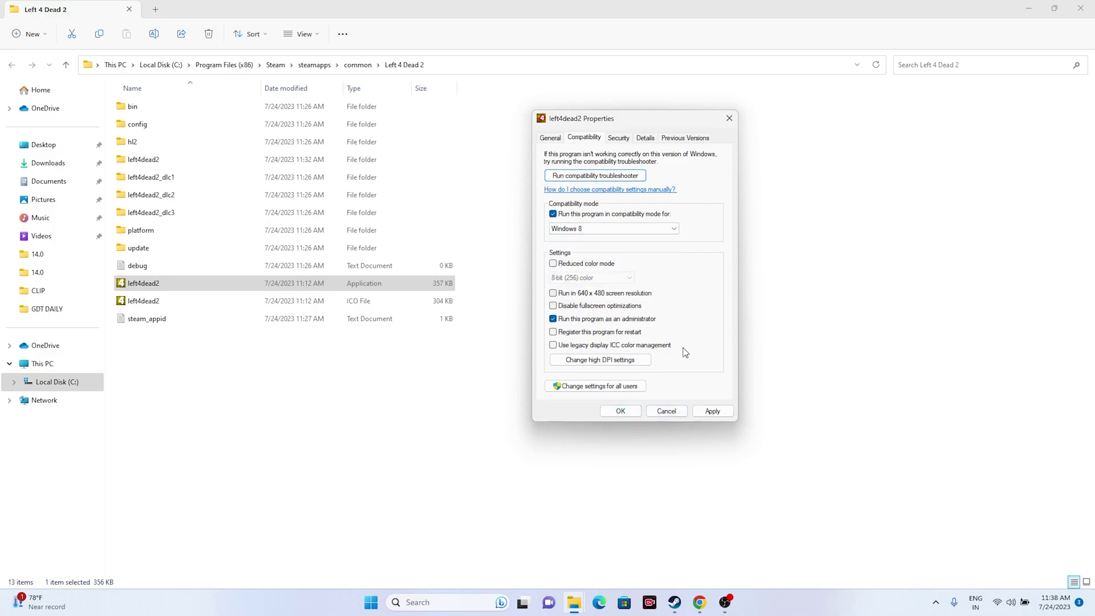
{"action": "left_click", "coordinate": [621, 410]}
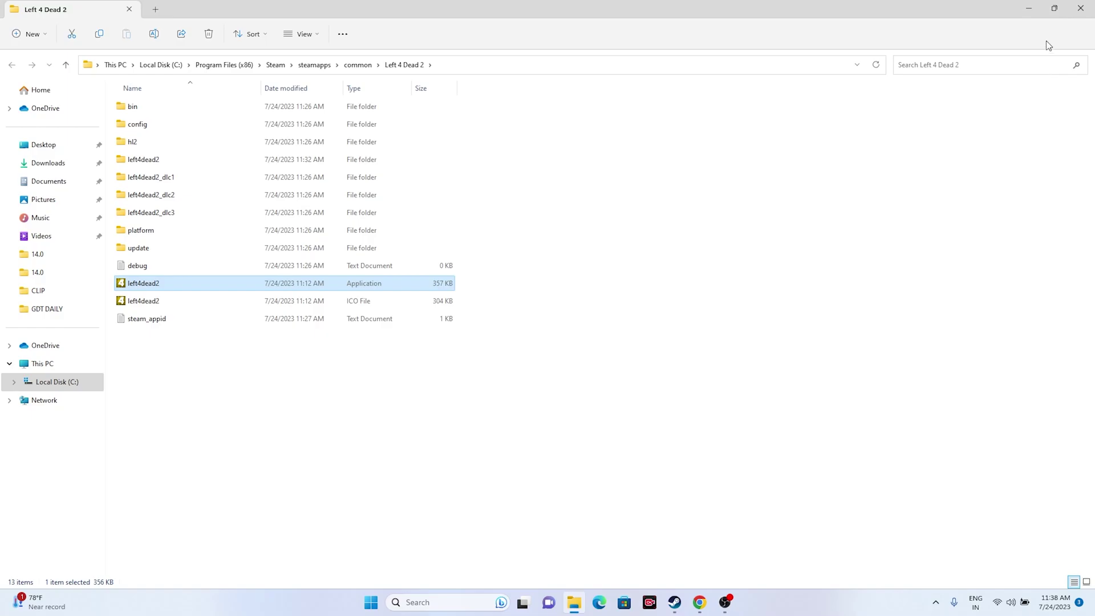
Close the game folder and the Left 4 Dead 2 properties, and minimize Steam to reach the desktop.
{"action": "left_click", "coordinate": [1080, 12]}
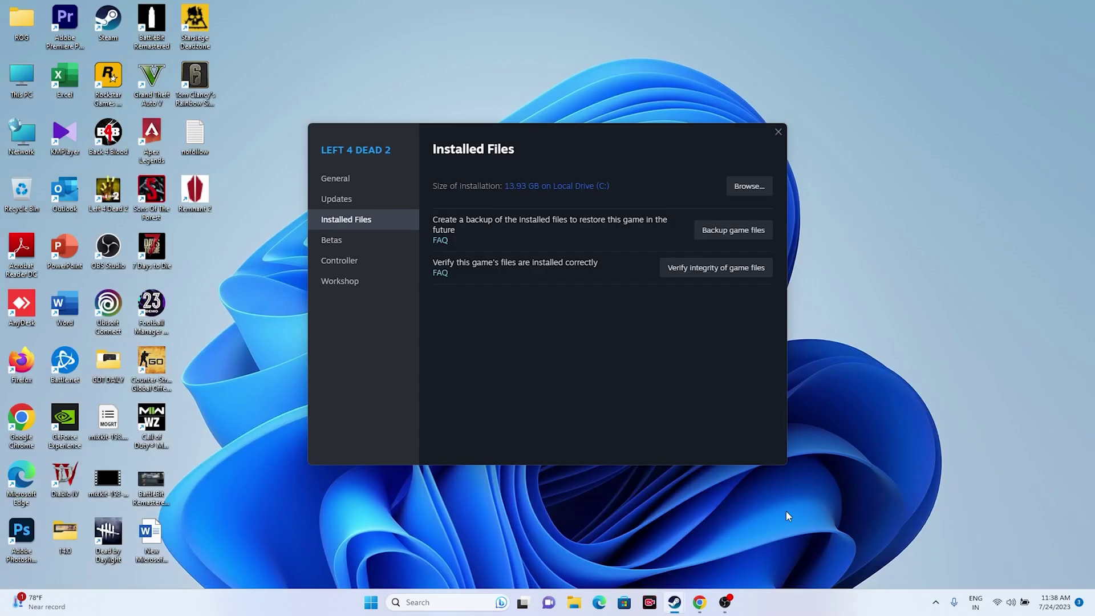
{"action": "left_click", "coordinate": [777, 133]}
{"action": "left_click", "coordinate": [674, 603]}
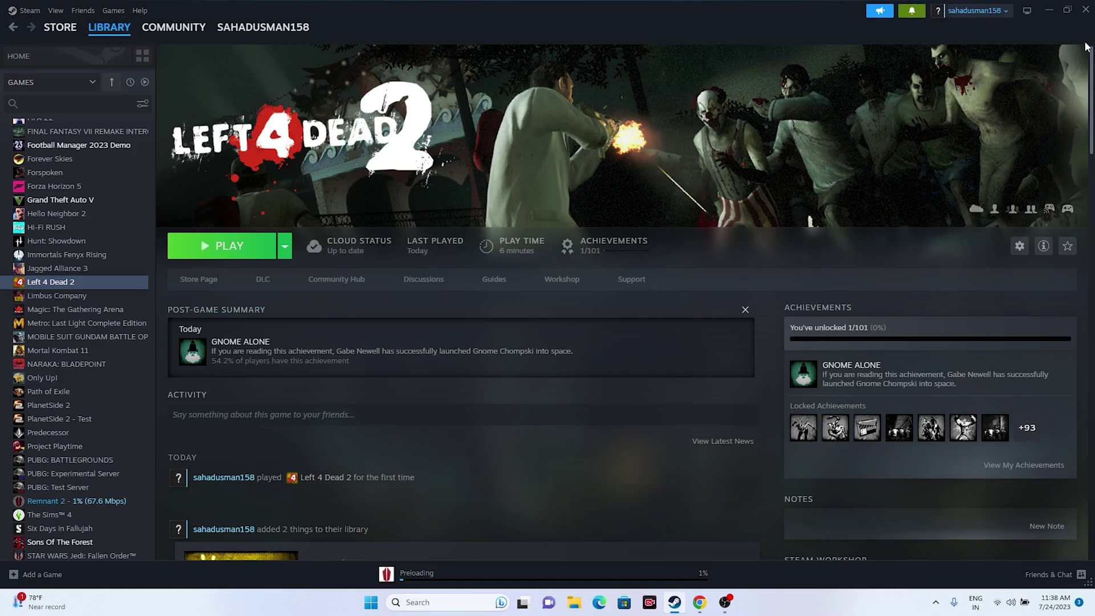
{"action": "left_click", "coordinate": [1049, 10]}
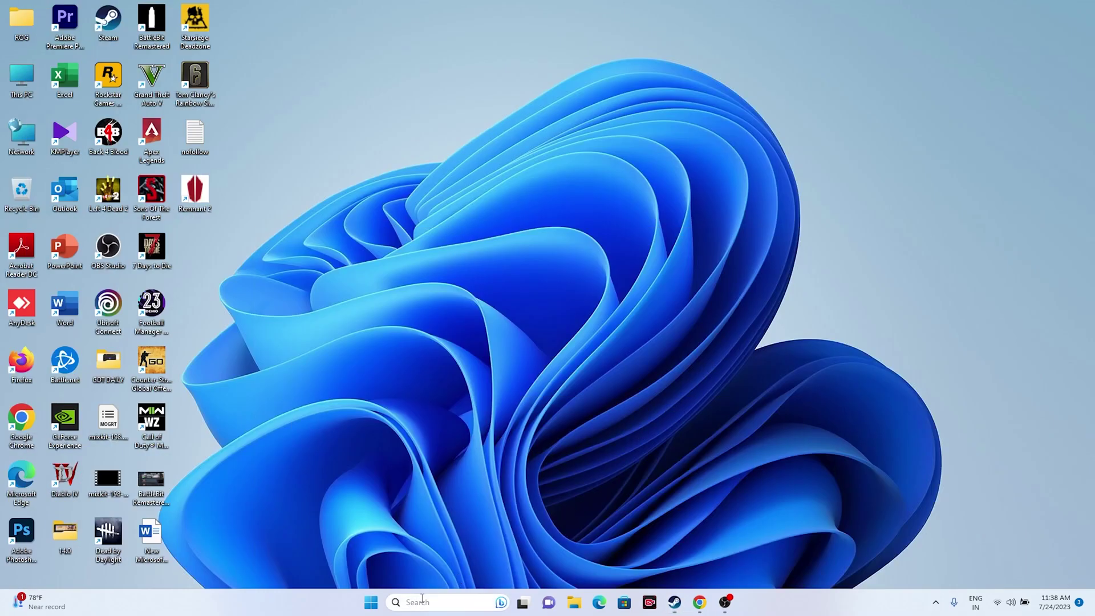
Switch to Windows Settings, open Date & time, and toggle automatic time zone setting off and back on.
{"action": "left_click", "coordinate": [439, 603]}
{"action": "left_click", "coordinate": [470, 404]}
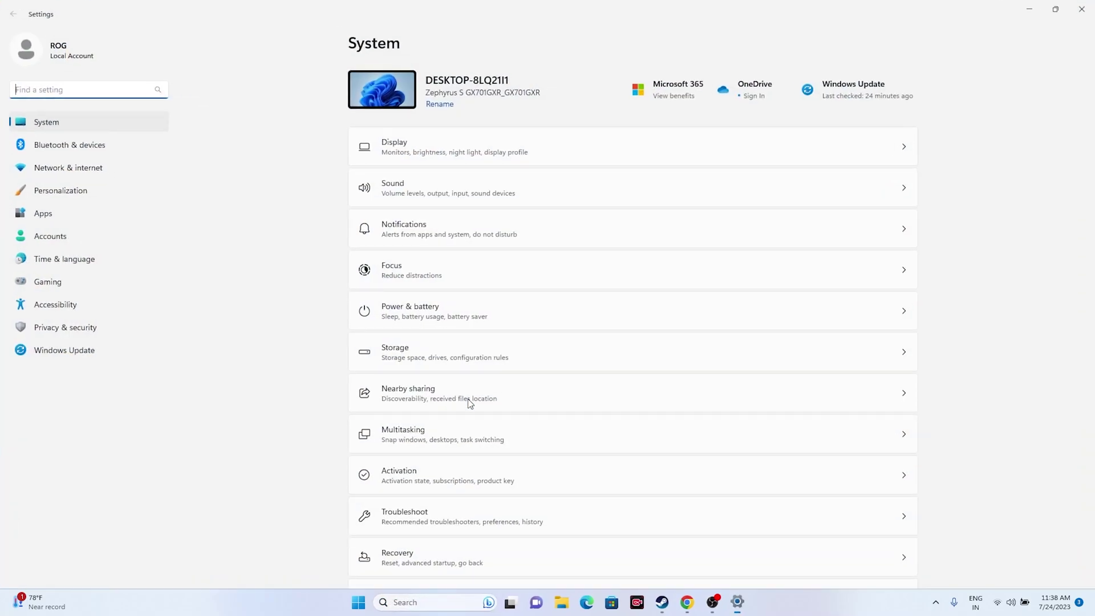
{"action": "left_click", "coordinate": [59, 264]}
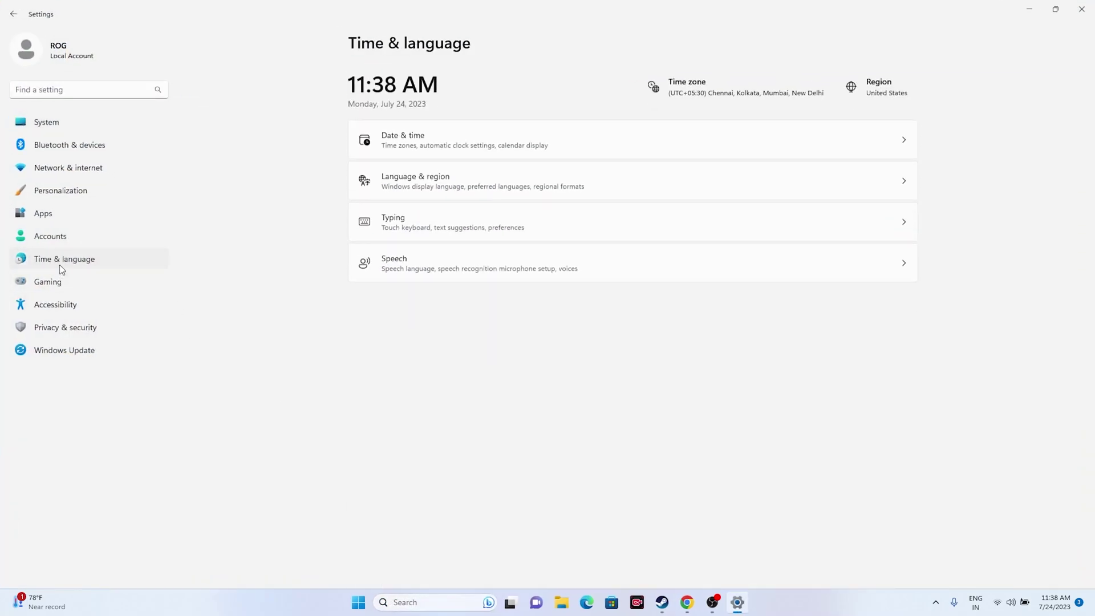
{"action": "left_click", "coordinate": [392, 143]}
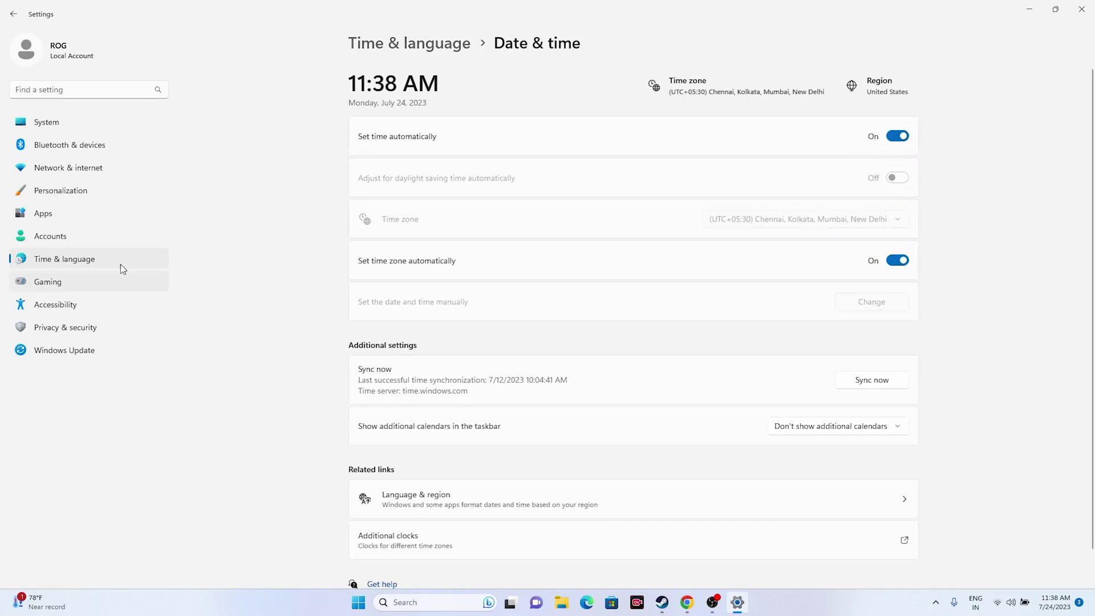
{"action": "left_click", "coordinate": [900, 262]}
{"action": "left_click", "coordinate": [900, 263]}
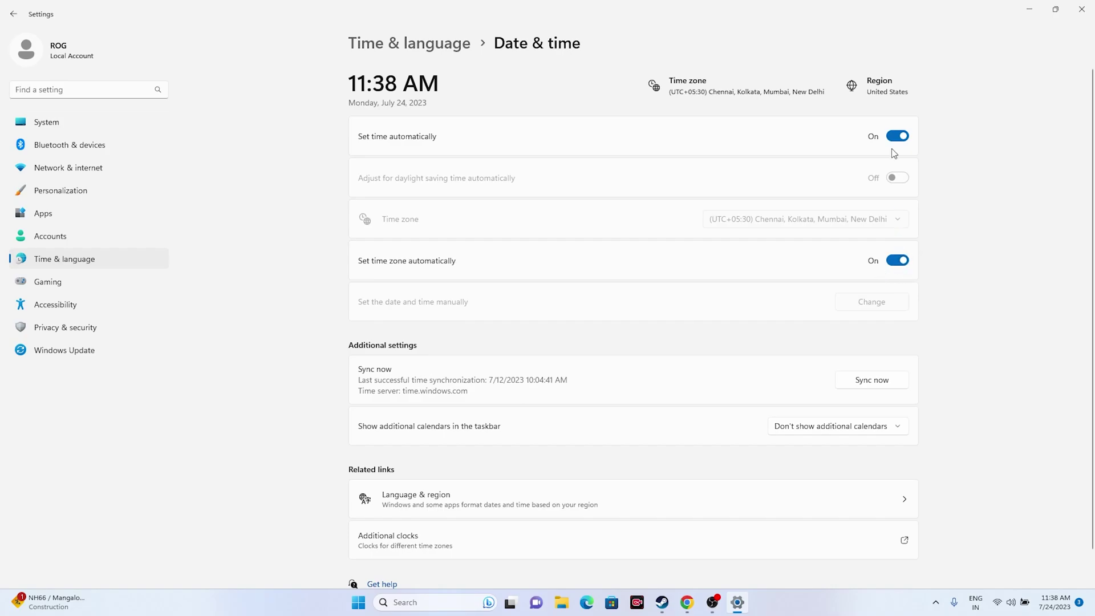
Review the country or region options under Language & region without changing the selection, and close Windows Settings.
{"action": "left_click", "coordinate": [13, 13]}
{"action": "left_click", "coordinate": [449, 191]}
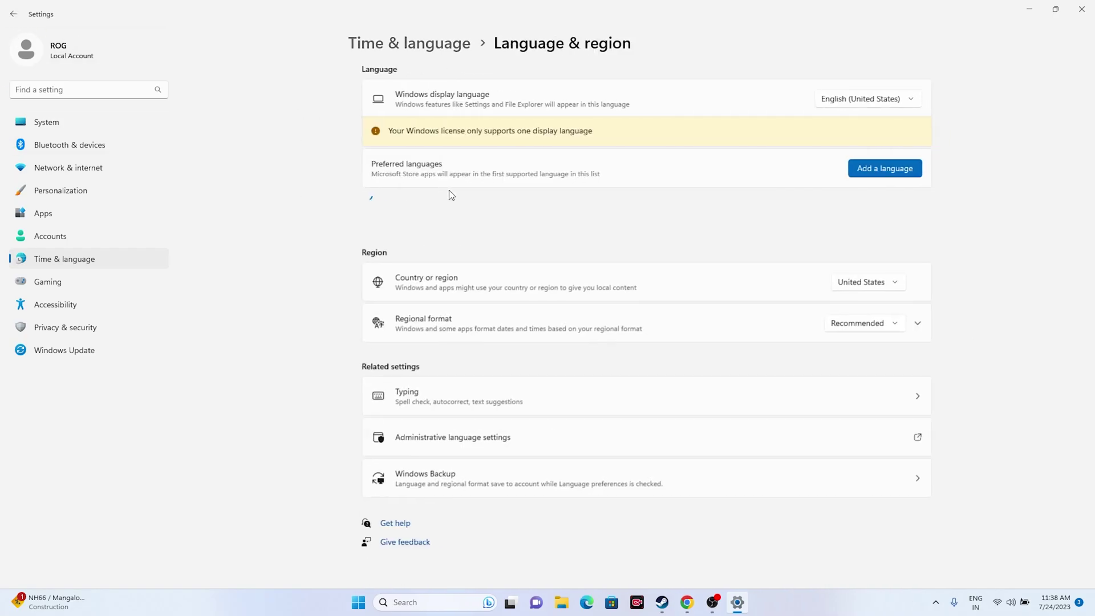
{"action": "left_click", "coordinate": [886, 284]}
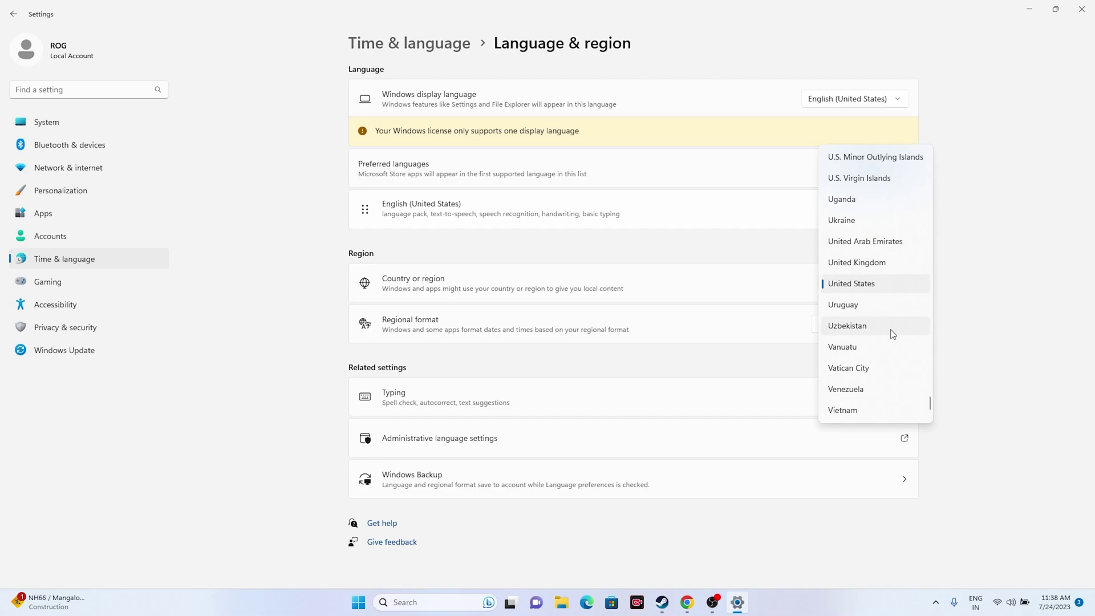
{"action": "left_click", "coordinate": [1018, 312]}
{"action": "left_click", "coordinate": [13, 14]}
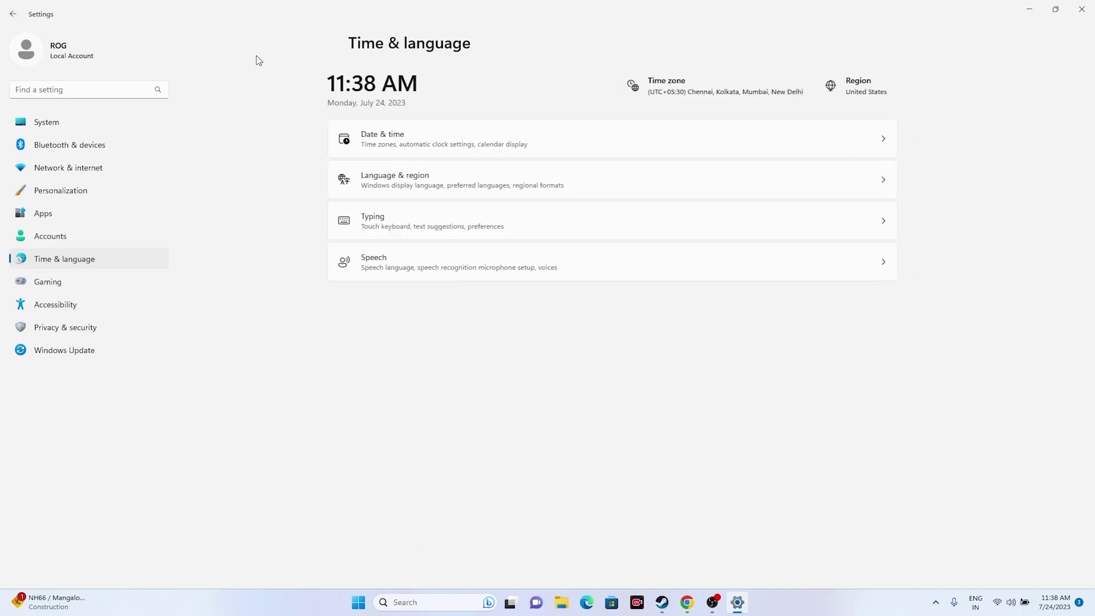
{"action": "left_click", "coordinate": [1082, 9]}
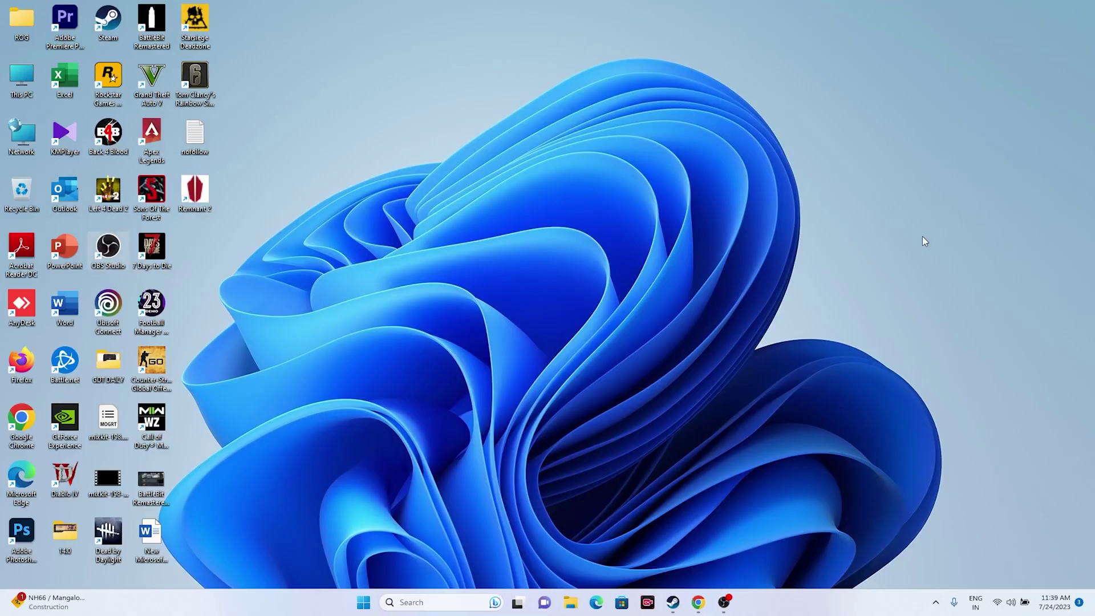
Minimize Steam, look through the Documents folder in File Explorer, and close the folder window.
{"action": "left_click", "coordinate": [672, 602]}
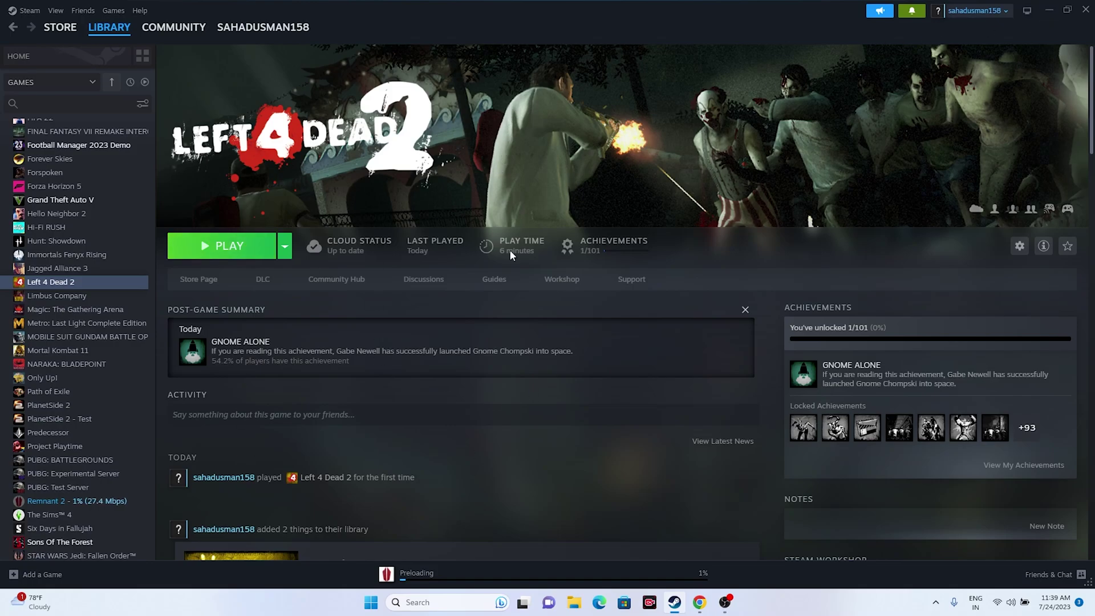
{"action": "left_click", "coordinate": [1047, 12]}
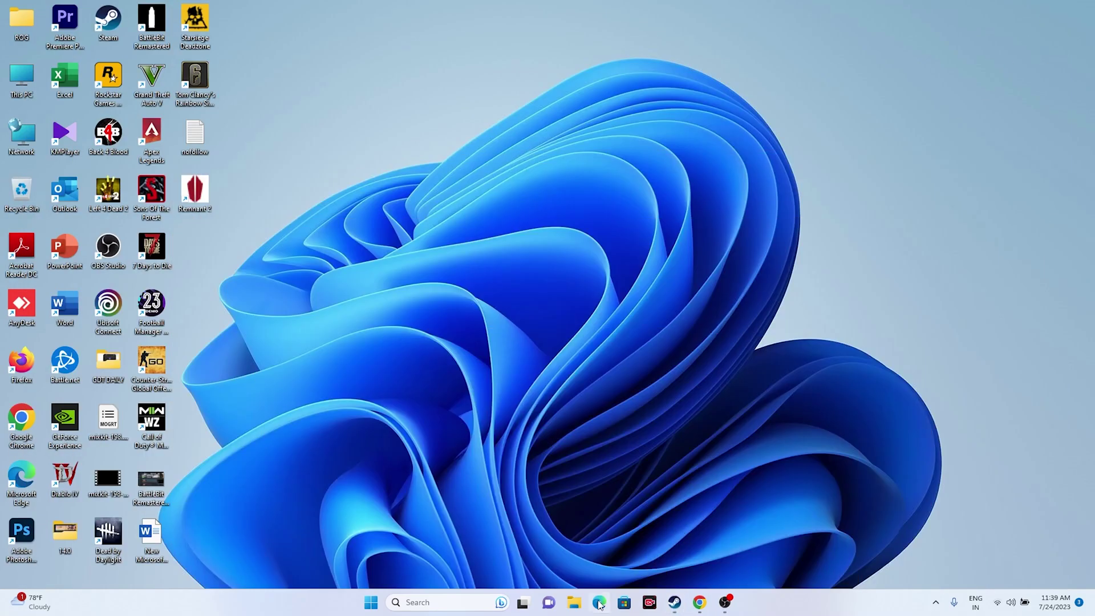
{"action": "key", "text": "super+e"}
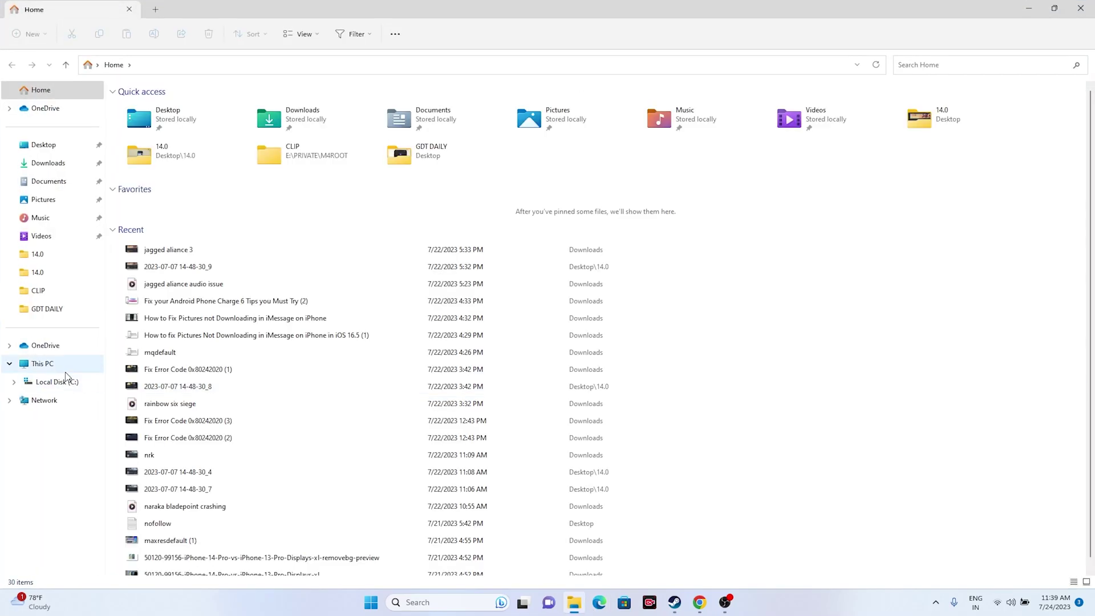
{"action": "left_click", "coordinate": [42, 365]}
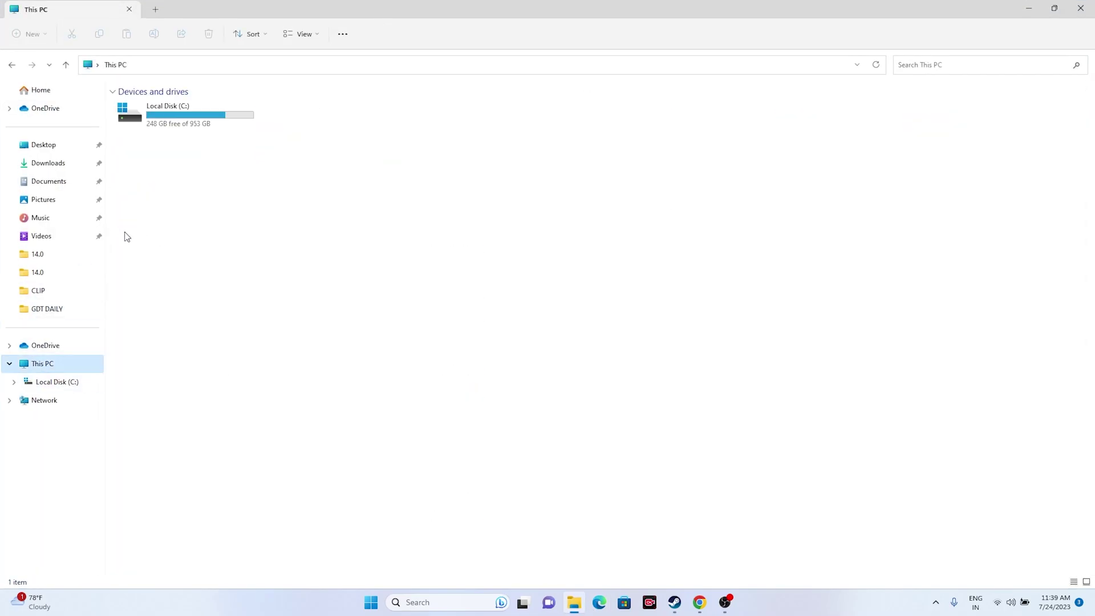
{"action": "left_click", "coordinate": [50, 182]}
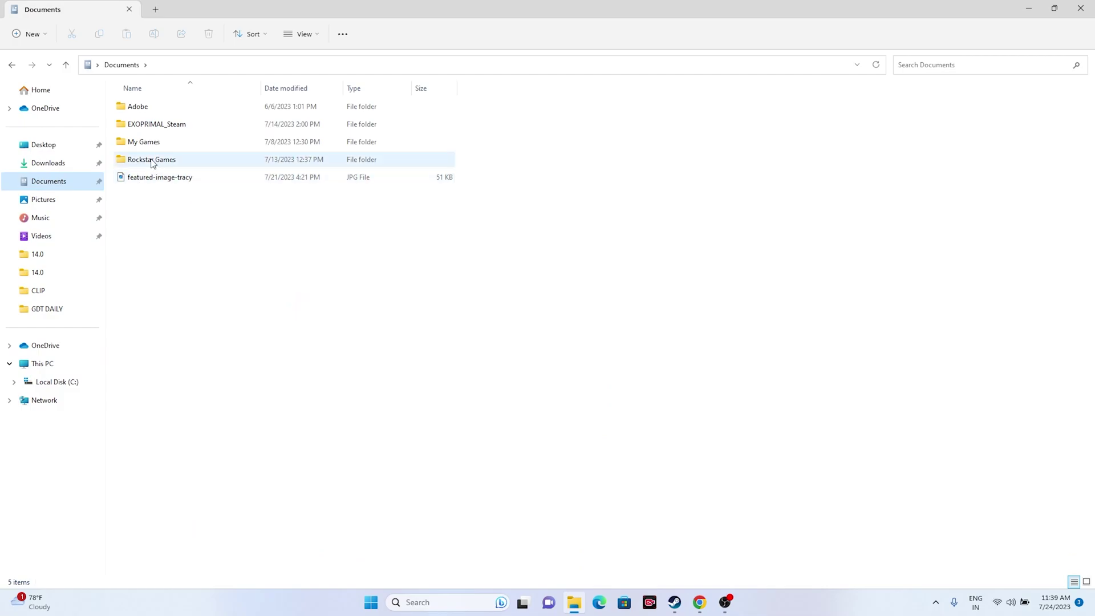
{"action": "mouse_move", "coordinate": [175, 169]}
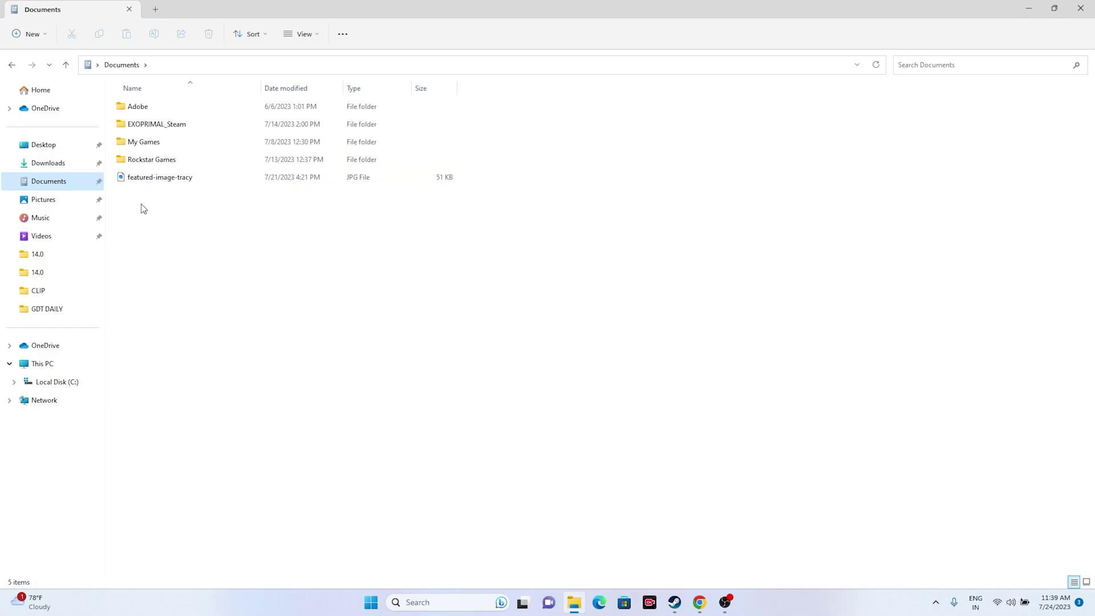
{"action": "left_click", "coordinate": [1081, 8]}
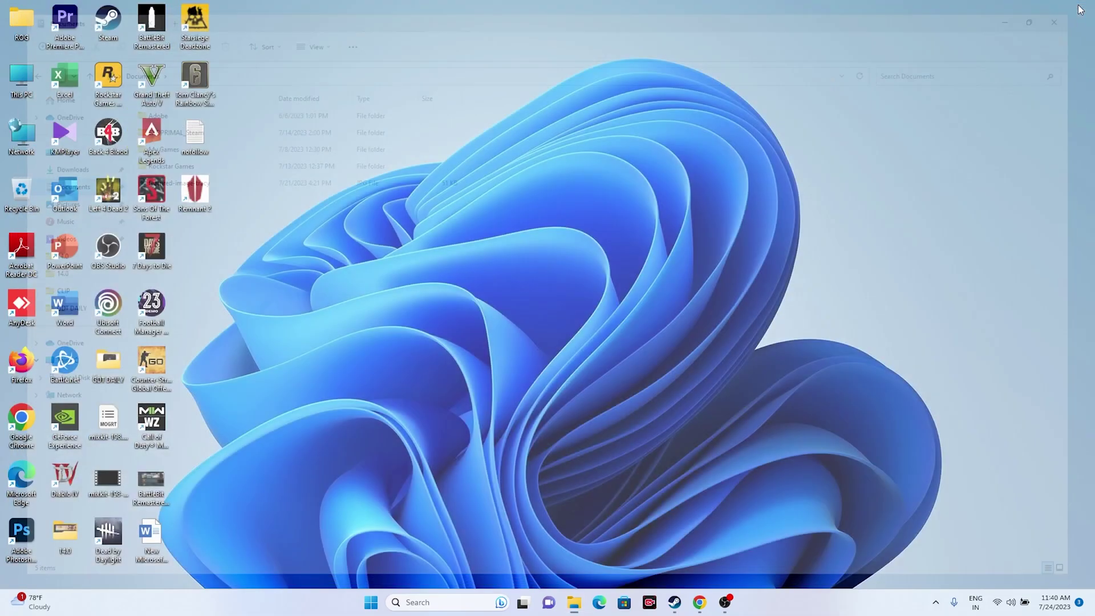
Switch to Control Panel and open the list of apps allowed through Windows Defender Firewall.
{"action": "left_click", "coordinate": [675, 602]}
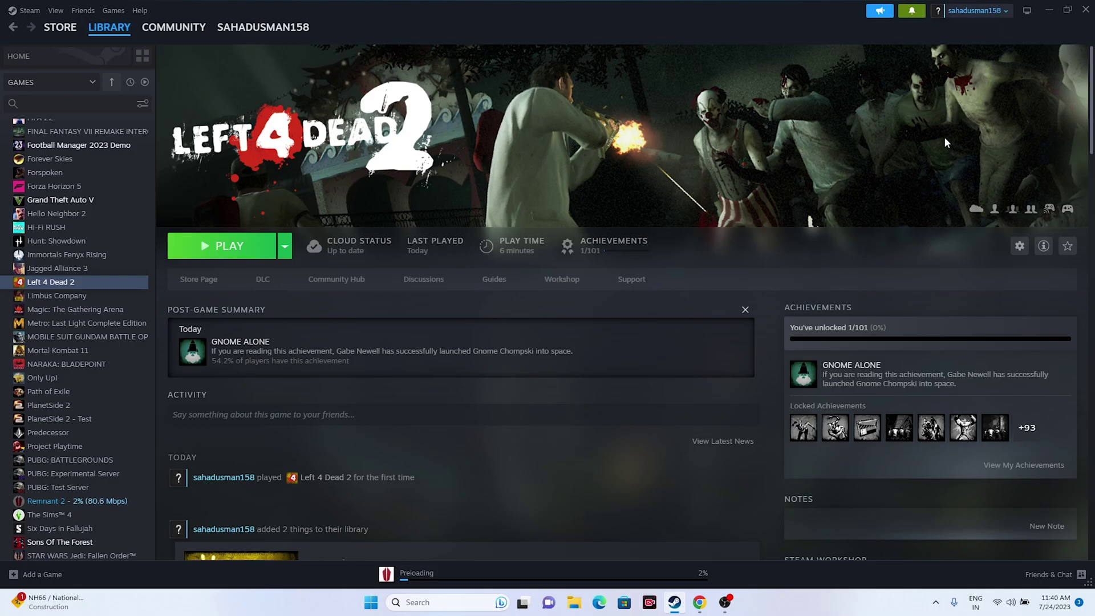
{"action": "left_click", "coordinate": [1048, 10]}
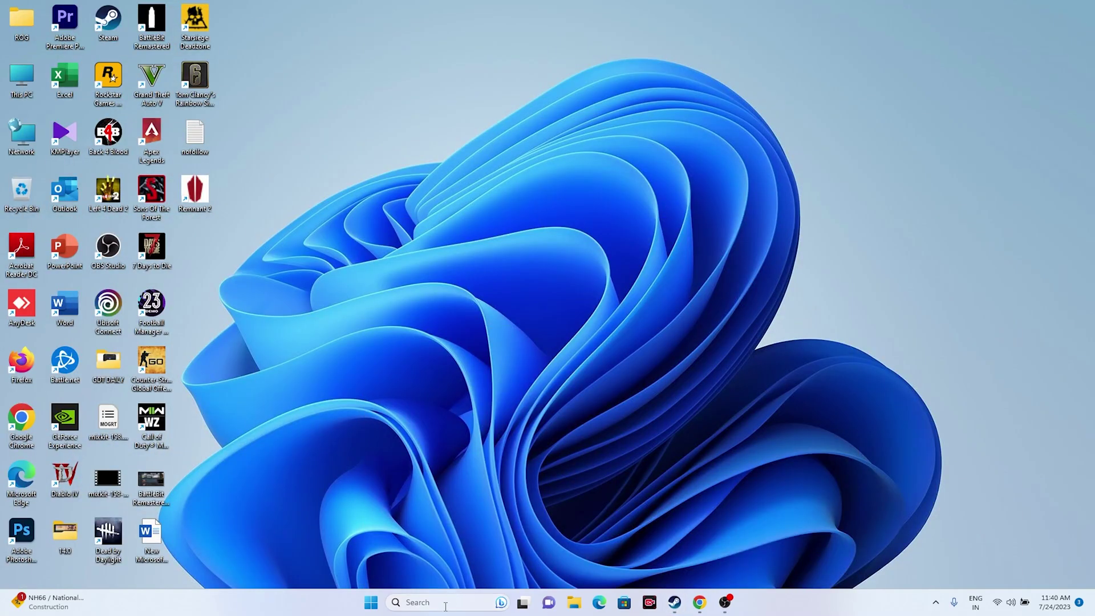
{"action": "left_click", "coordinate": [444, 604]}
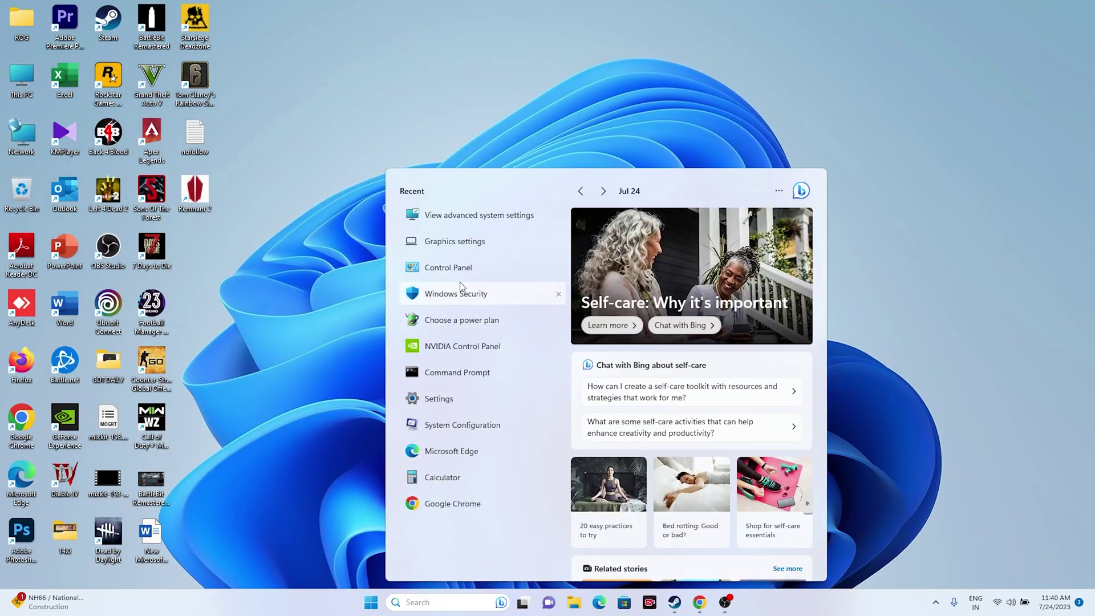
{"action": "left_click", "coordinate": [440, 269]}
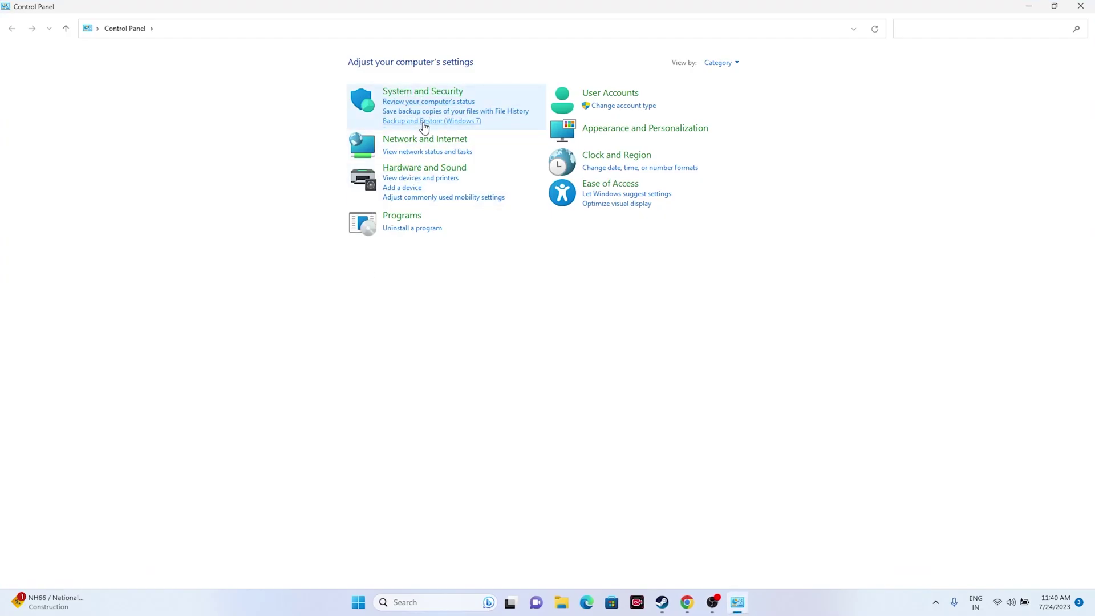
{"action": "left_click", "coordinate": [422, 92]}
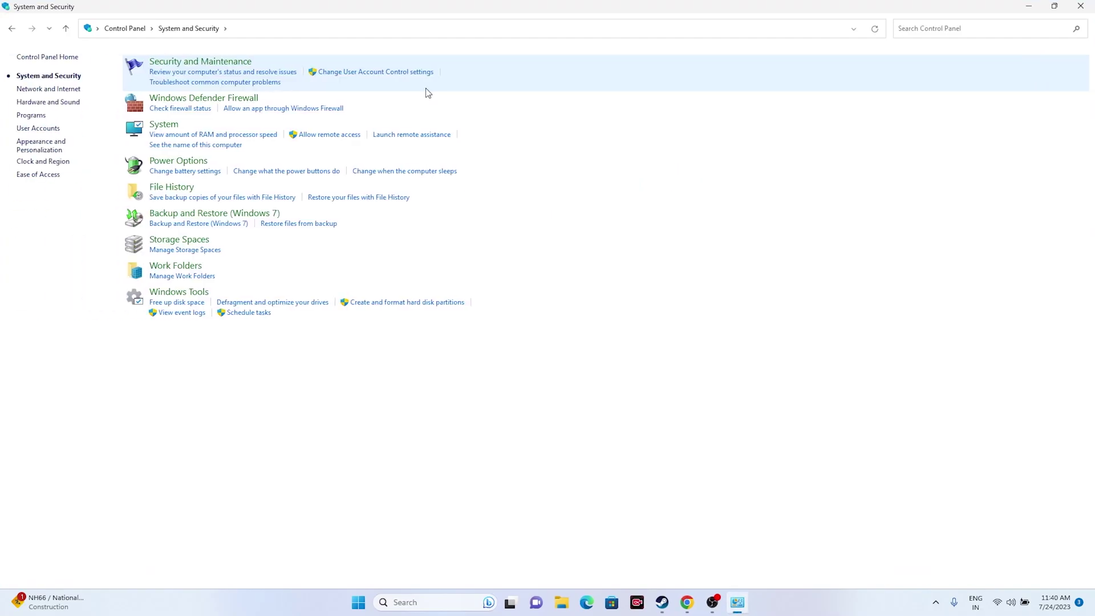
{"action": "left_click", "coordinate": [182, 99]}
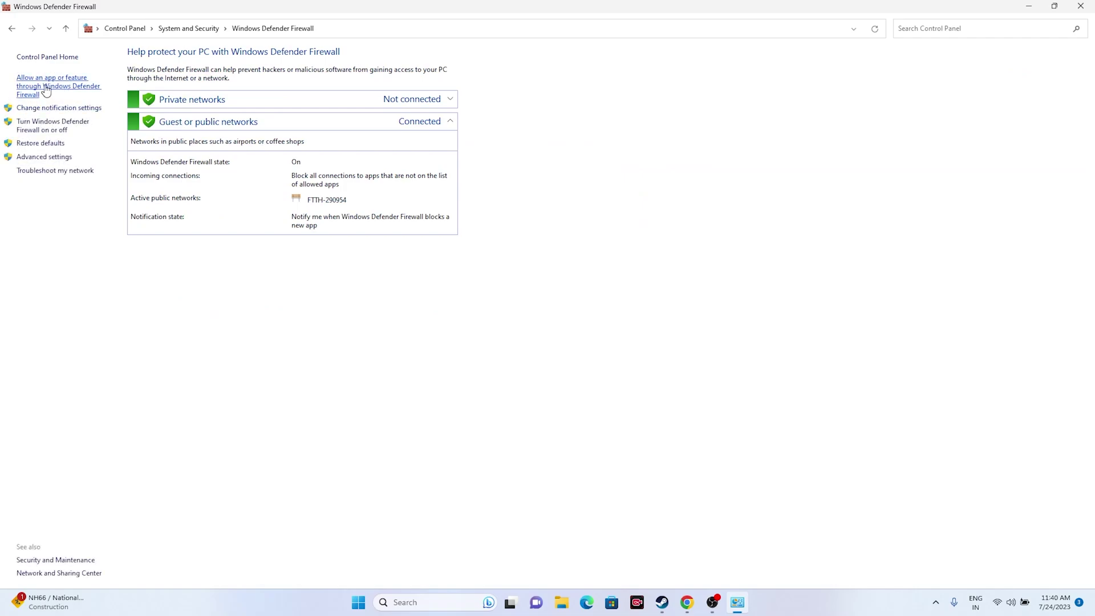
{"action": "left_click", "coordinate": [38, 90]}
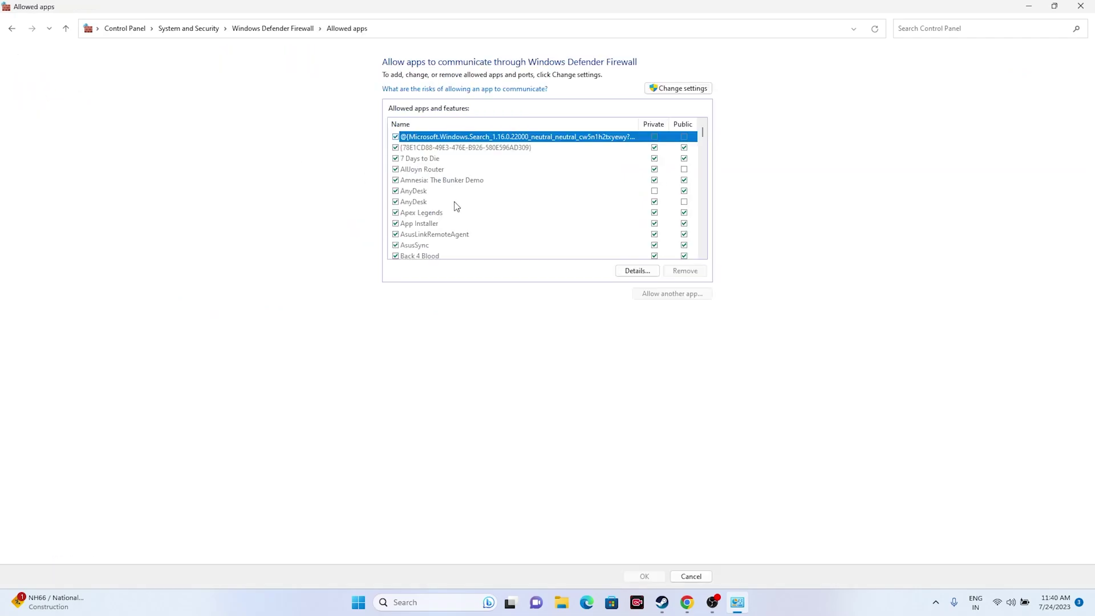
Examine the allowed apps and features list for the Left 4 Dead 2 entry and its private and public network permissions.
{"action": "scroll", "coordinate": [428, 180], "scroll_direction": "down", "scroll_amount": 4}
{"action": "scroll", "coordinate": [428, 180], "scroll_direction": "down", "scroll_amount": 14}
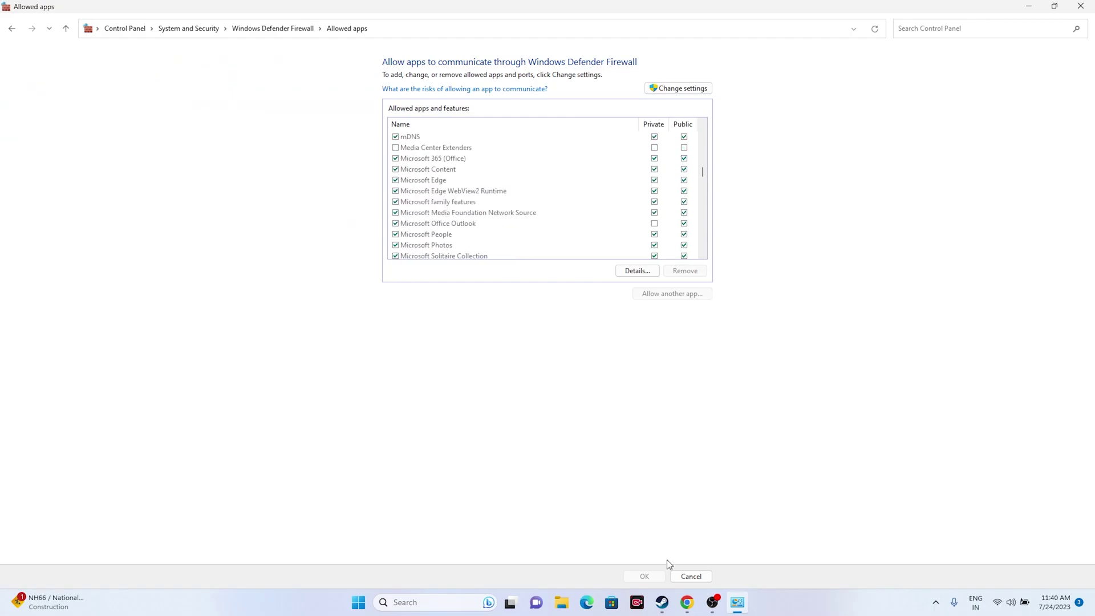
{"action": "left_click", "coordinate": [665, 604]}
{"action": "left_click", "coordinate": [666, 605]}
{"action": "scroll", "coordinate": [473, 208], "scroll_direction": "up", "scroll_amount": 5}
{"action": "scroll", "coordinate": [457, 201], "scroll_direction": "up", "scroll_amount": 10}
{"action": "scroll", "coordinate": [457, 201], "scroll_direction": "down", "scroll_amount": 10}
{"action": "scroll", "coordinate": [455, 195], "scroll_direction": "down", "scroll_amount": 3}
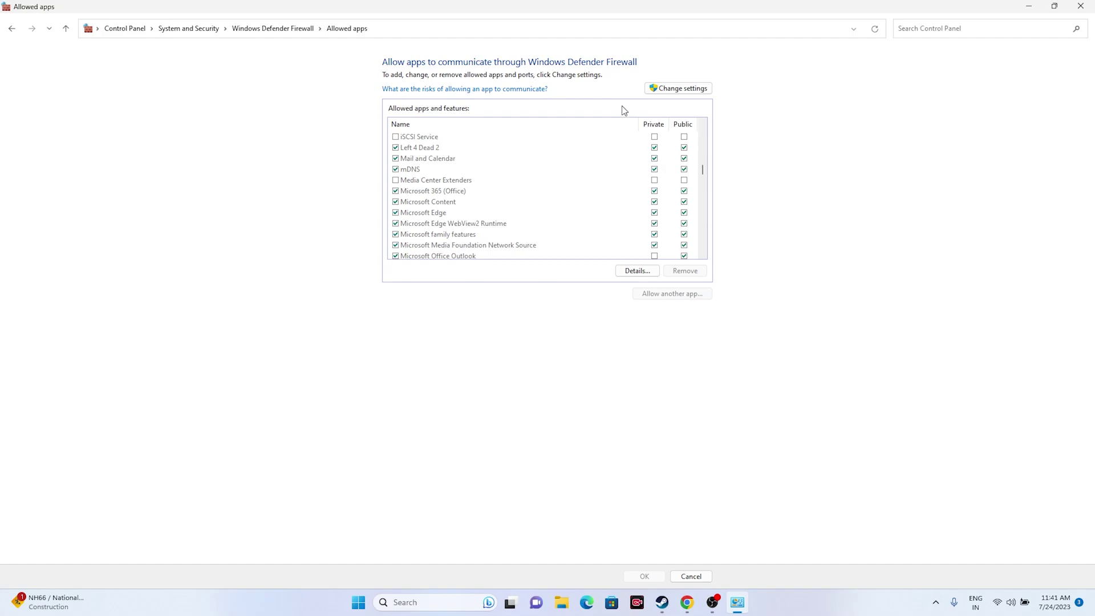
Unlock the allowed apps list for changes and start browsing This PC for another app to allow.
{"action": "left_click", "coordinate": [676, 88]}
{"action": "left_click", "coordinate": [660, 295]}
{"action": "left_click", "coordinate": [630, 358]}
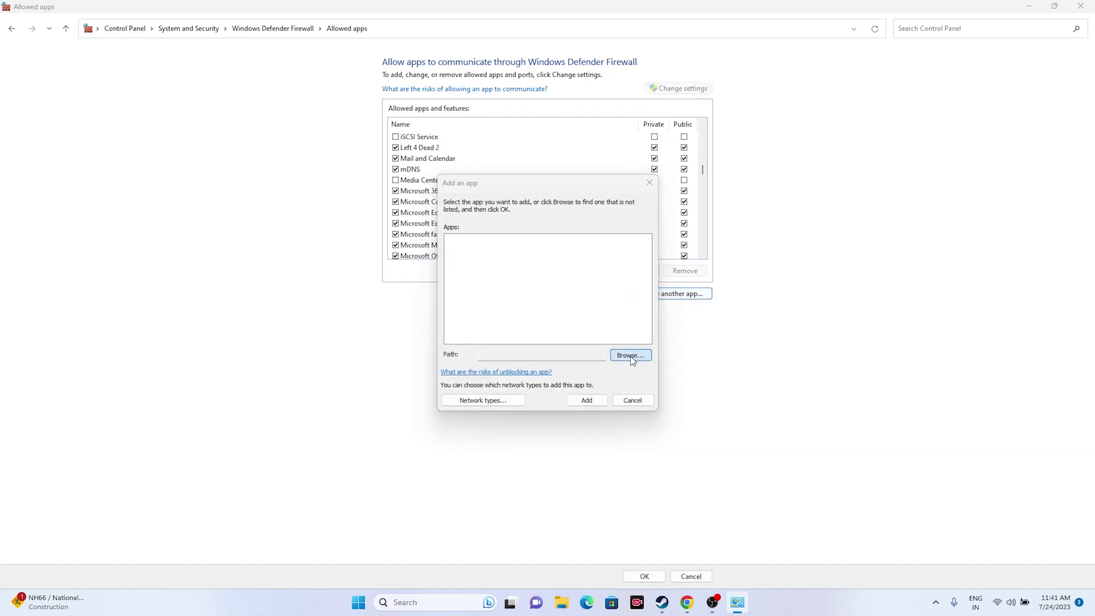
{"action": "left_click", "coordinate": [483, 413]}
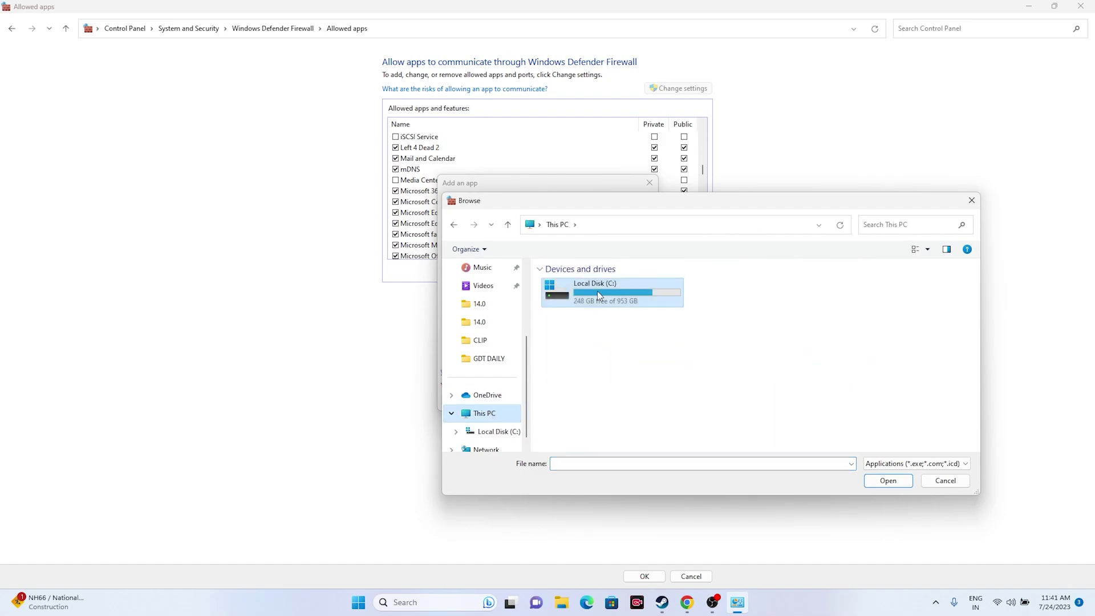
Browse Local Disk (C:) to the Program Files (x86)\Steam\steamapps\common folder.
{"action": "double_click", "coordinate": [597, 291]}
{"action": "double_click", "coordinate": [601, 378]}
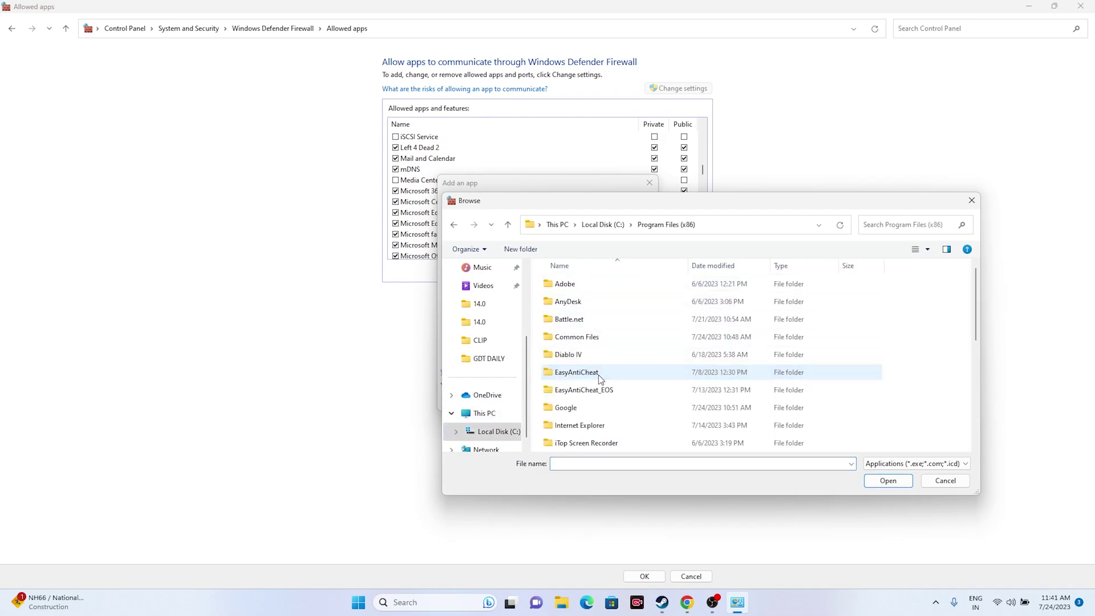
{"action": "scroll", "coordinate": [589, 359], "scroll_direction": "down", "scroll_amount": 2}
{"action": "scroll", "coordinate": [587, 364], "scroll_direction": "down", "scroll_amount": 1}
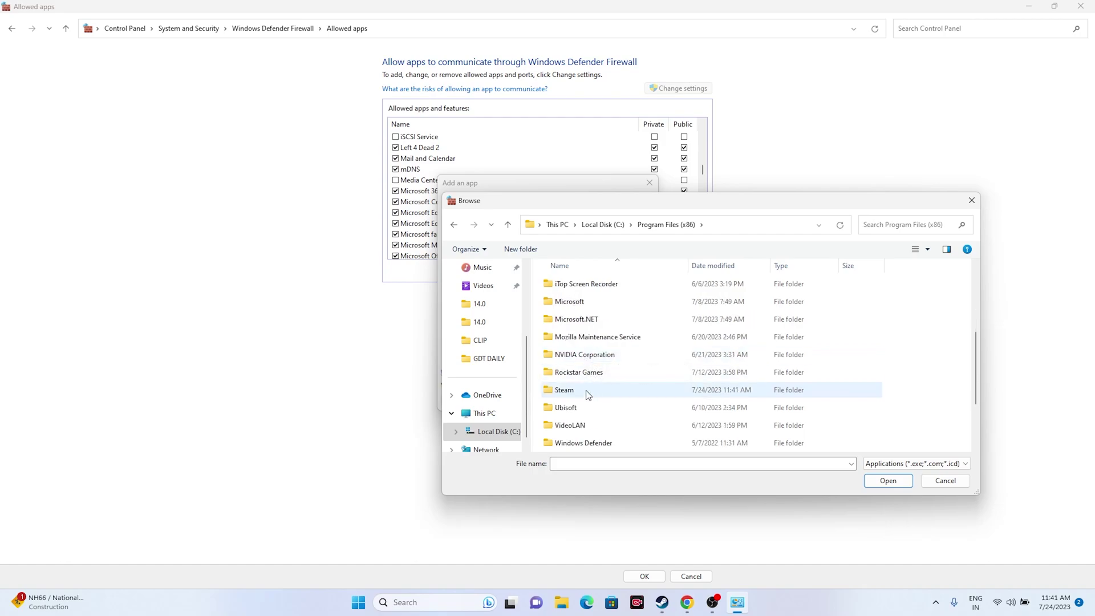
{"action": "double_click", "coordinate": [585, 383]}
{"action": "scroll", "coordinate": [584, 337], "scroll_direction": "down", "scroll_amount": 3}
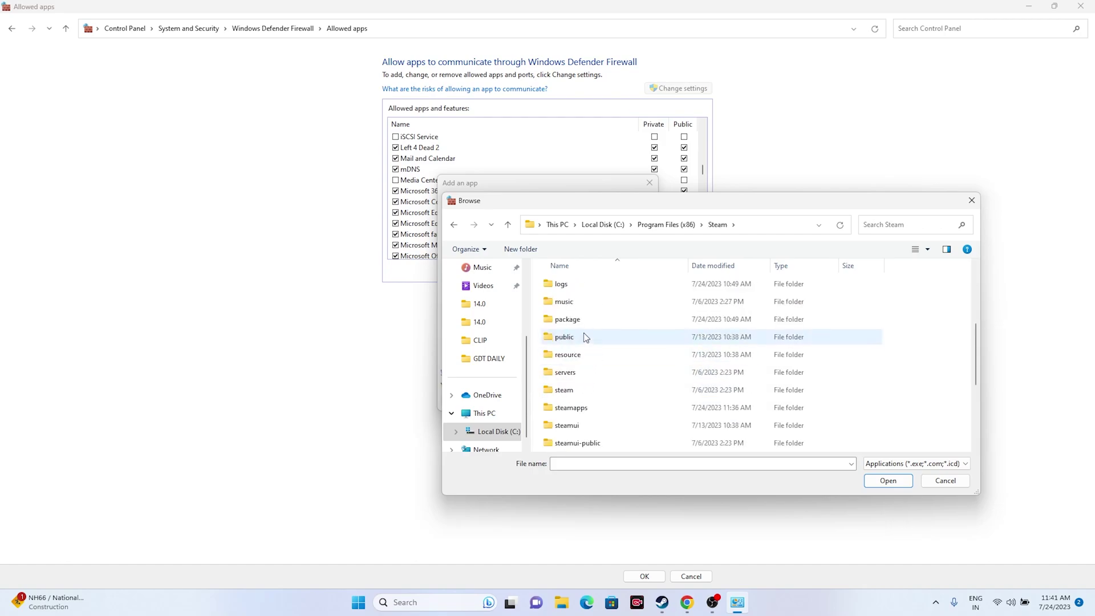
{"action": "double_click", "coordinate": [597, 407]}
{"action": "double_click", "coordinate": [585, 292]}
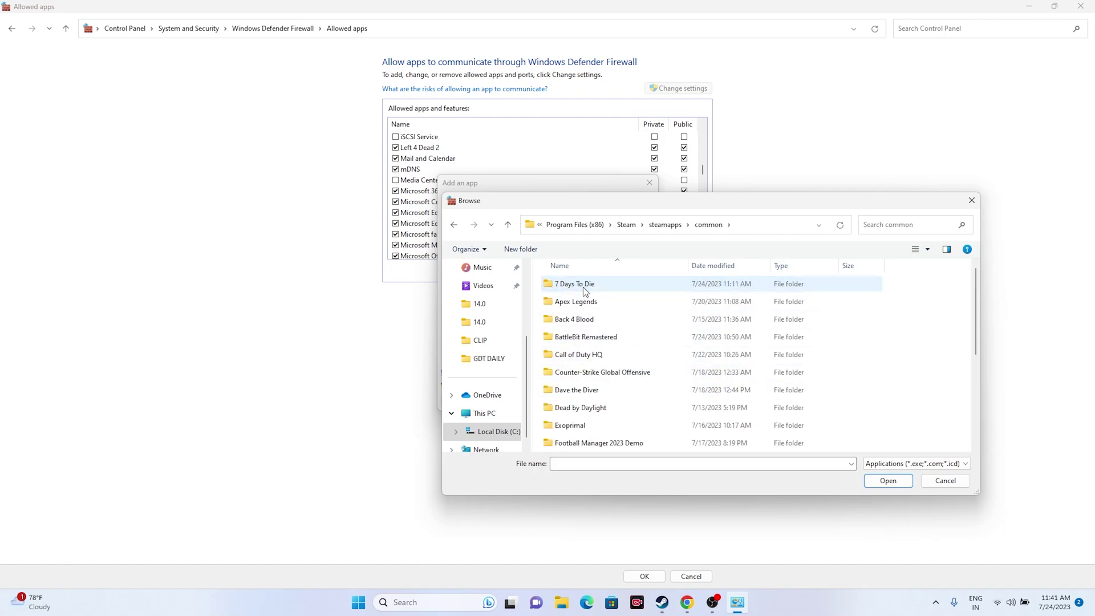
Choose the left4dead2 application from the Left 4 Dead 2 folder as the app to allow.
{"action": "scroll", "coordinate": [593, 342], "scroll_direction": "down", "scroll_amount": 2}
{"action": "scroll", "coordinate": [593, 343], "scroll_direction": "down", "scroll_amount": 1}
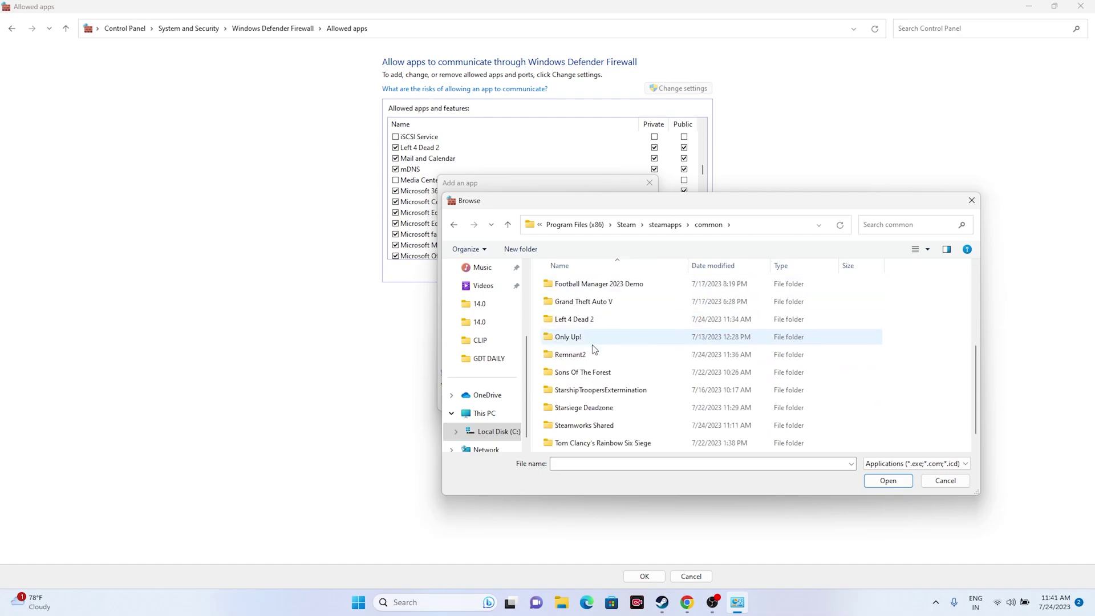
{"action": "double_click", "coordinate": [586, 323]}
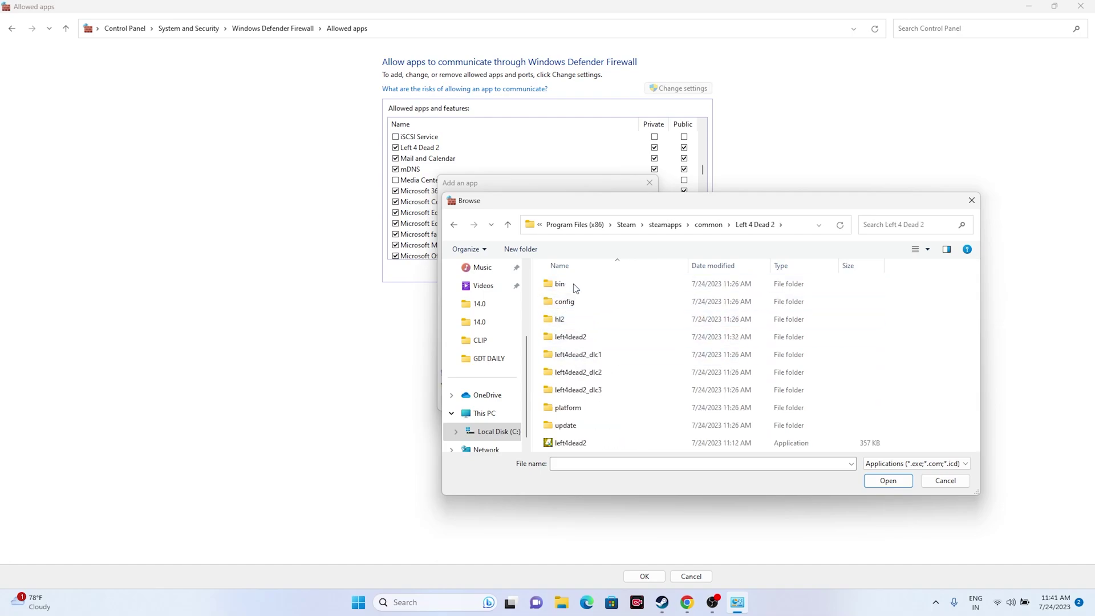
{"action": "left_click", "coordinate": [603, 443]}
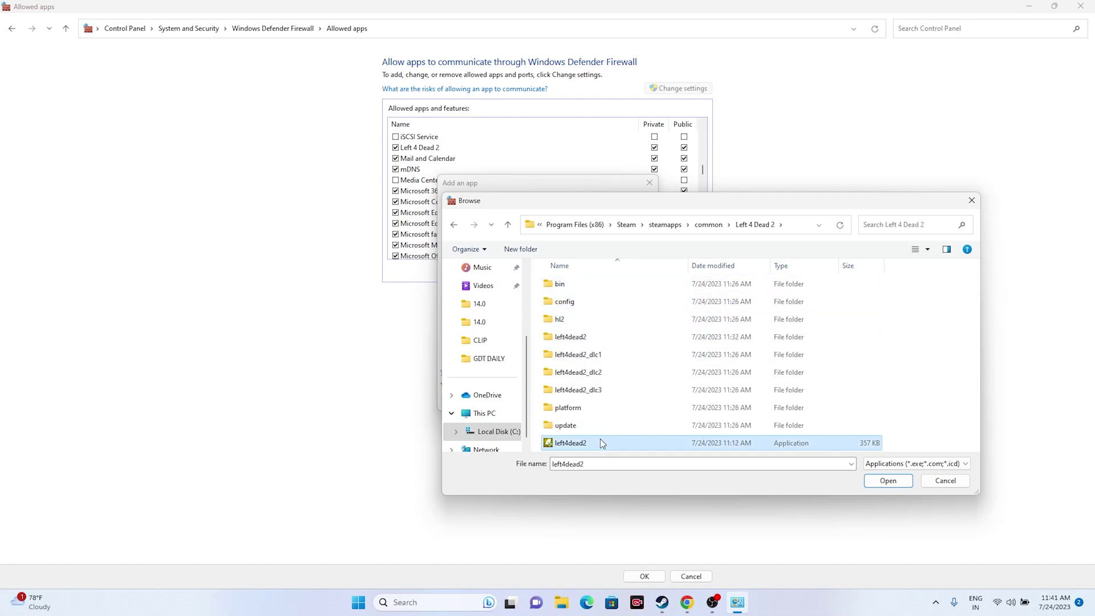
{"action": "left_click", "coordinate": [881, 481]}
Try to add left4dead2 to the firewall's allowed apps, then dismiss the dialogs and close Control Panel.
{"action": "left_click", "coordinate": [587, 400]}
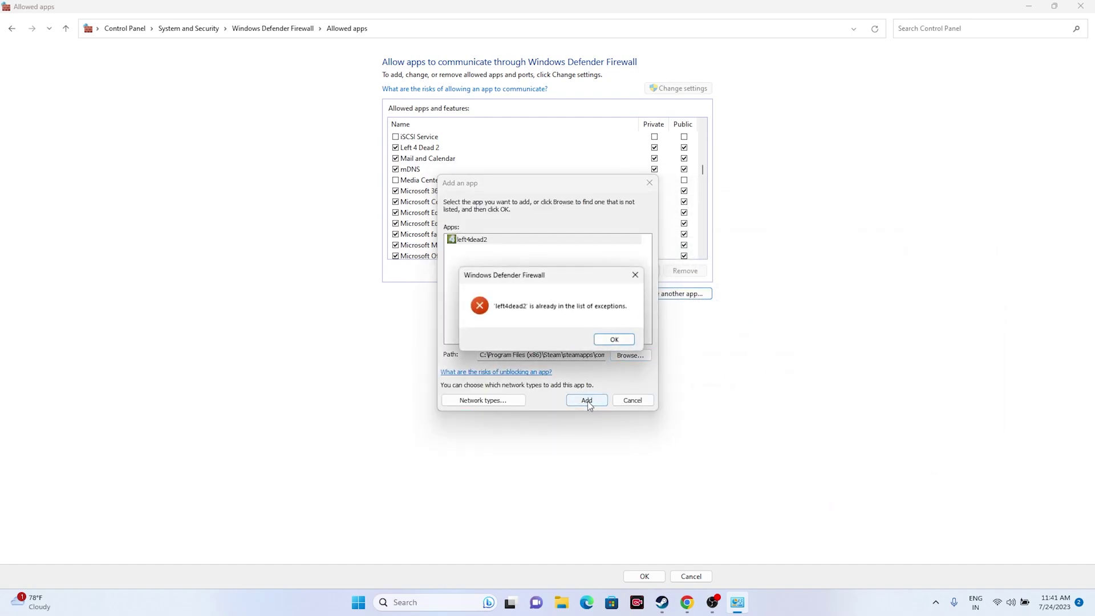
{"action": "left_click", "coordinate": [614, 338]}
{"action": "left_click", "coordinate": [649, 183]}
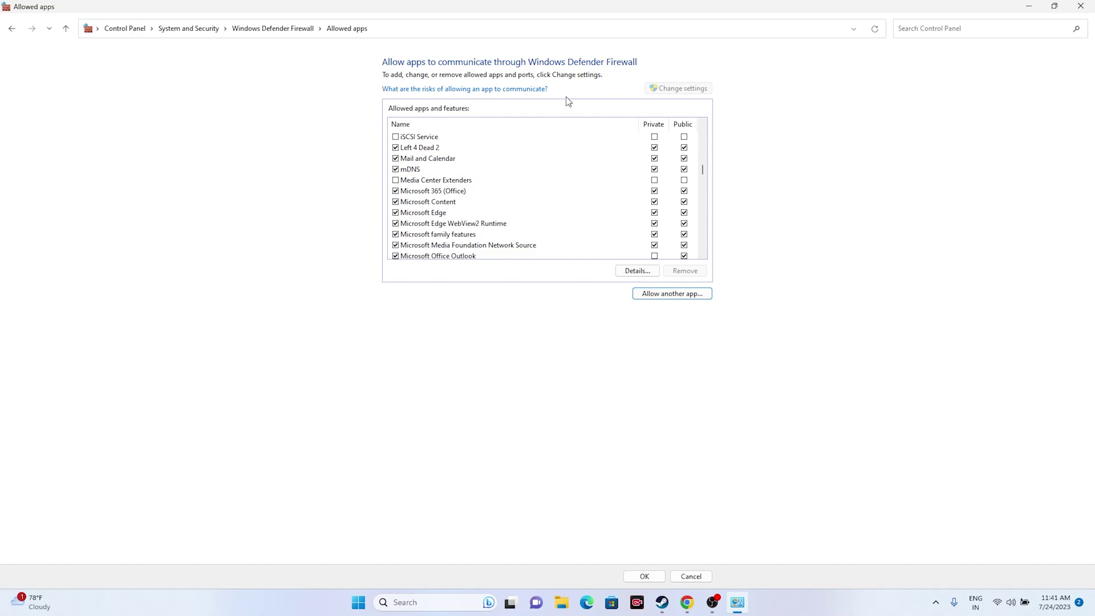
{"action": "left_click", "coordinate": [1081, 7]}
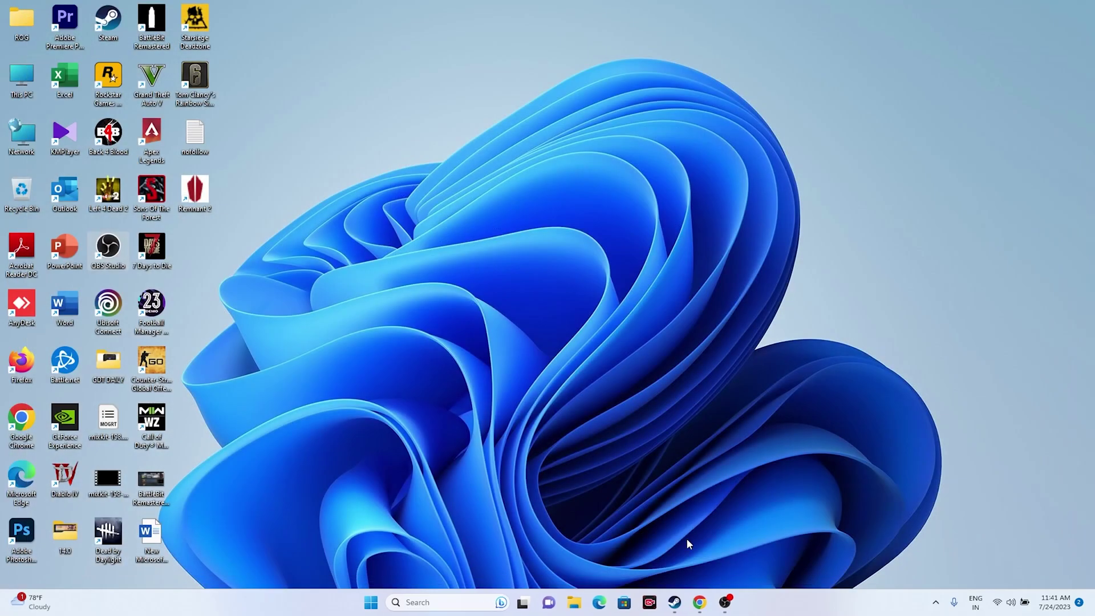
{"action": "left_click", "coordinate": [674, 602]}
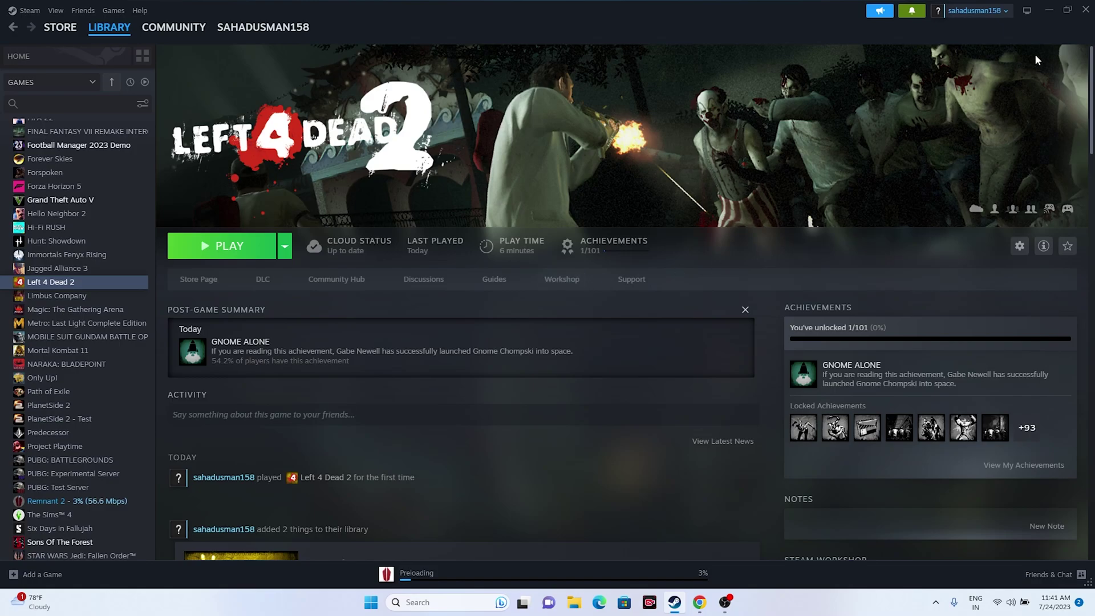
{"action": "left_click", "coordinate": [1043, 13]}
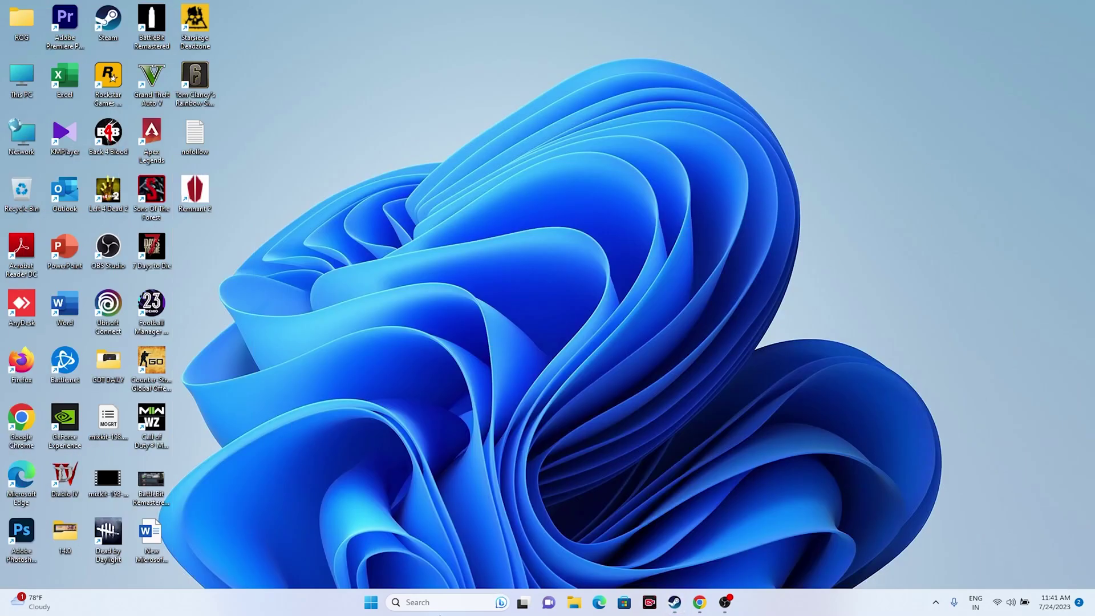
Open System Configuration, hide all Microsoft services in the services list, and accept the dialog.
{"action": "left_click", "coordinate": [425, 602]}
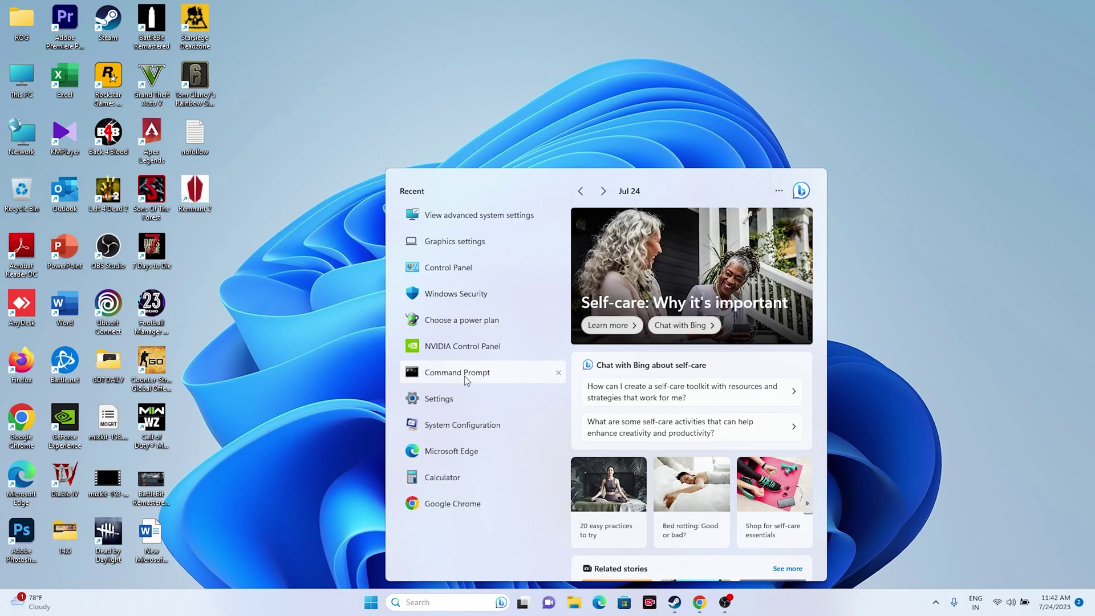
{"action": "left_click", "coordinate": [468, 425]}
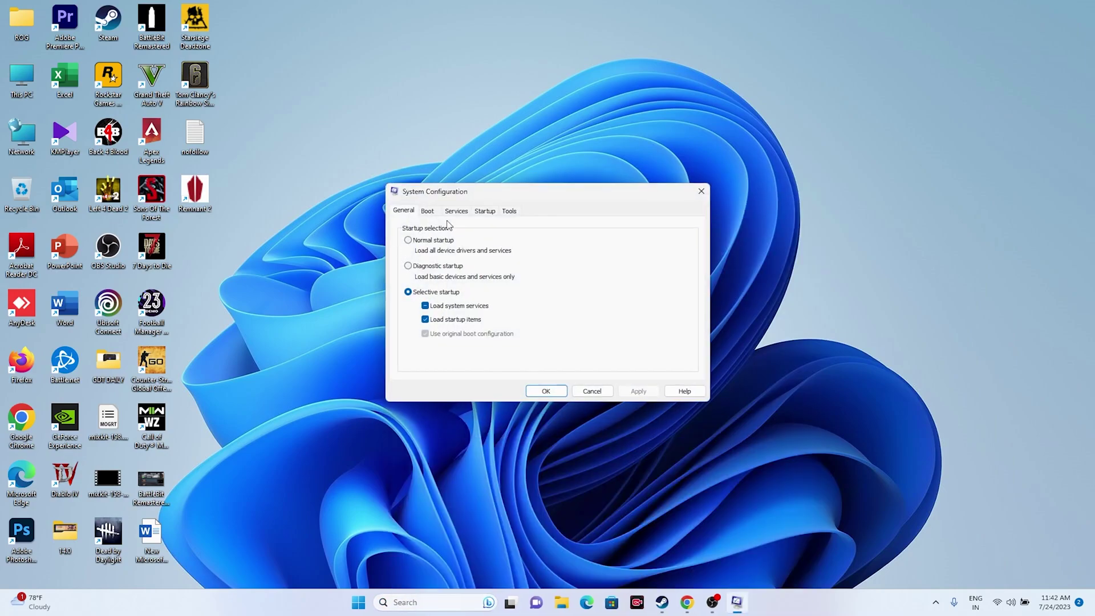
{"action": "left_click", "coordinate": [455, 213]}
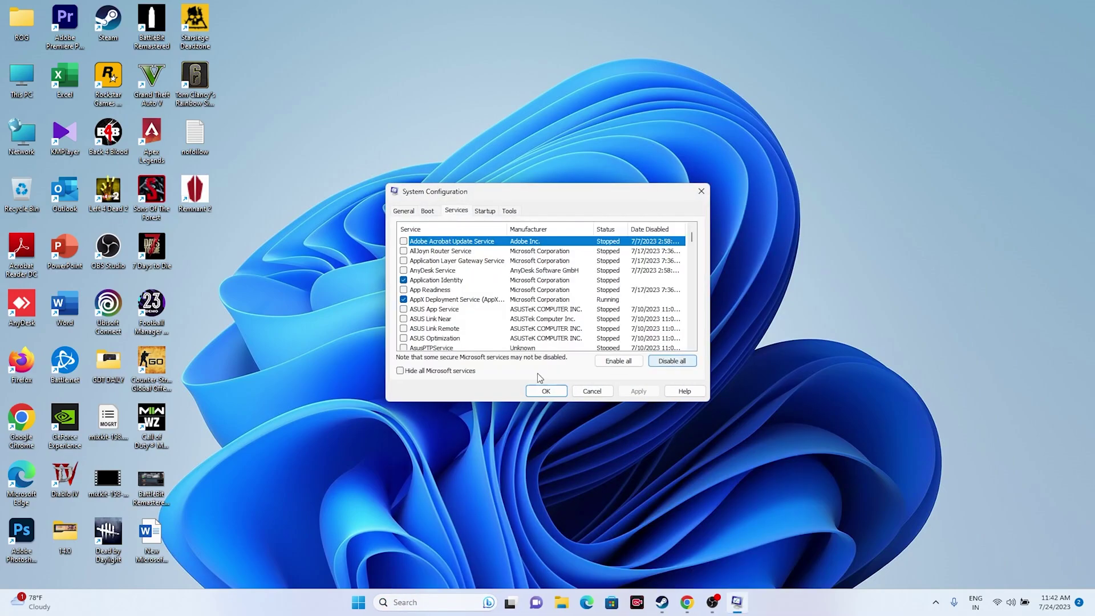
{"action": "left_click", "coordinate": [446, 370]}
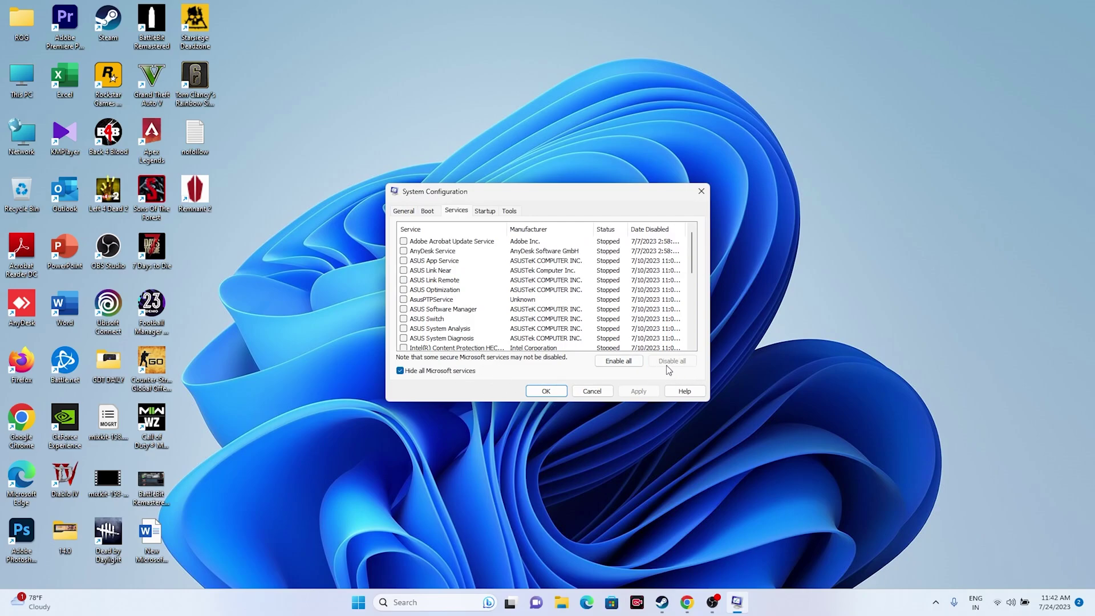
{"action": "left_click", "coordinate": [544, 393]}
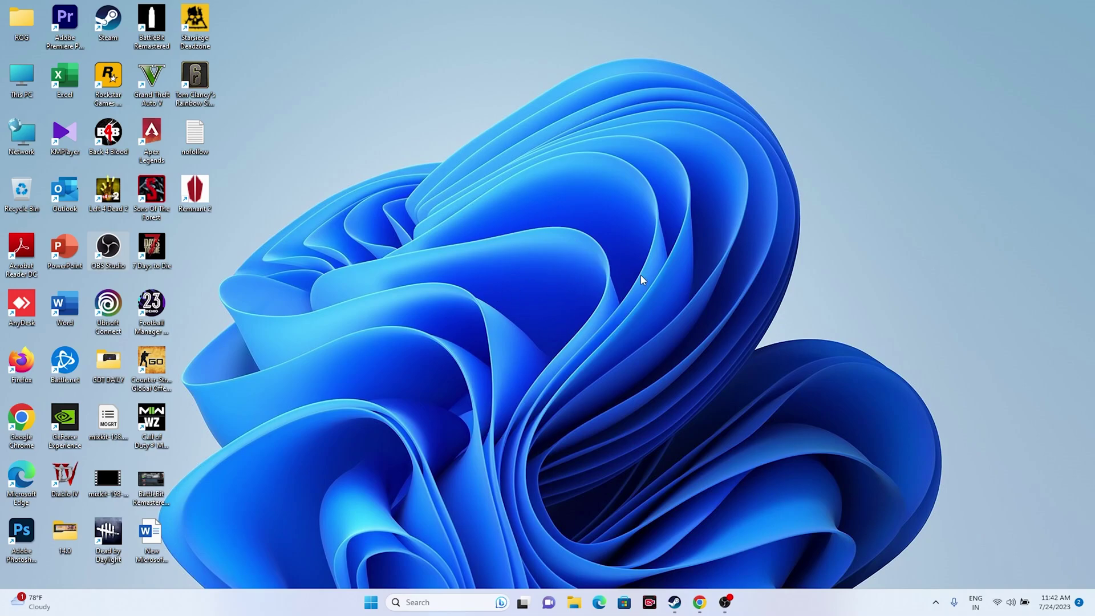
Switch to Steam, edit the launch options in Left 4 Dead 2's general properties, and minimize Steam.
{"action": "left_click", "coordinate": [675, 602]}
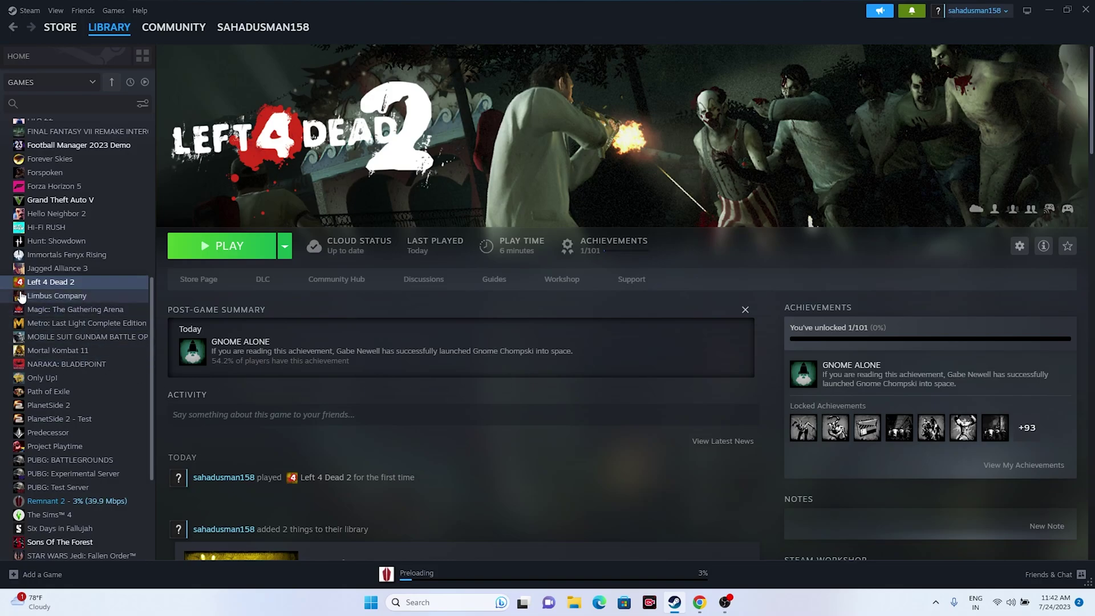
{"action": "right_click", "coordinate": [62, 282]}
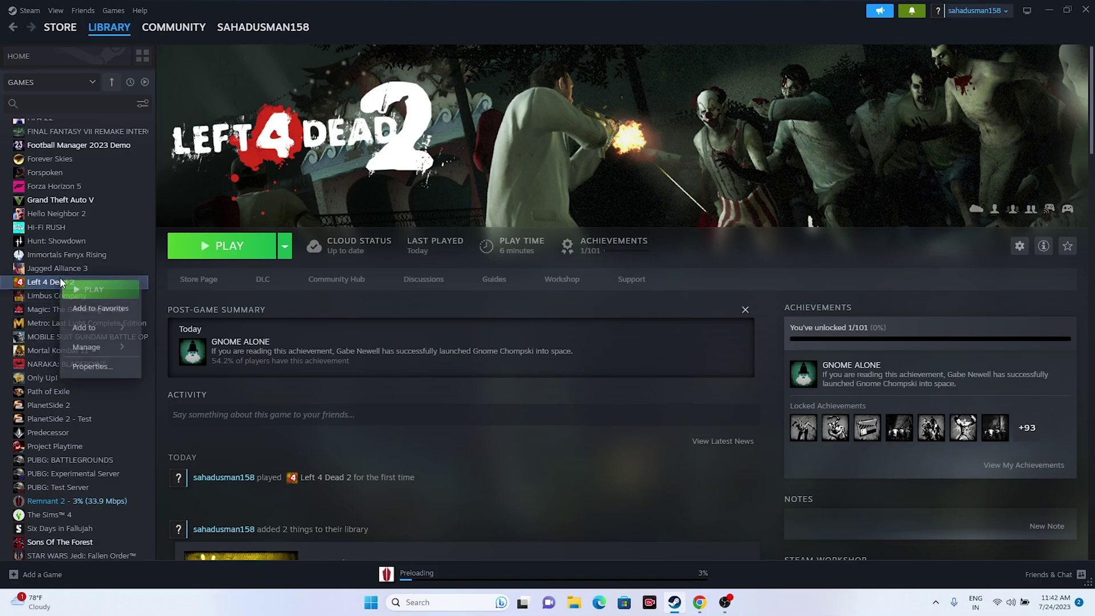
{"action": "left_click", "coordinate": [91, 366]}
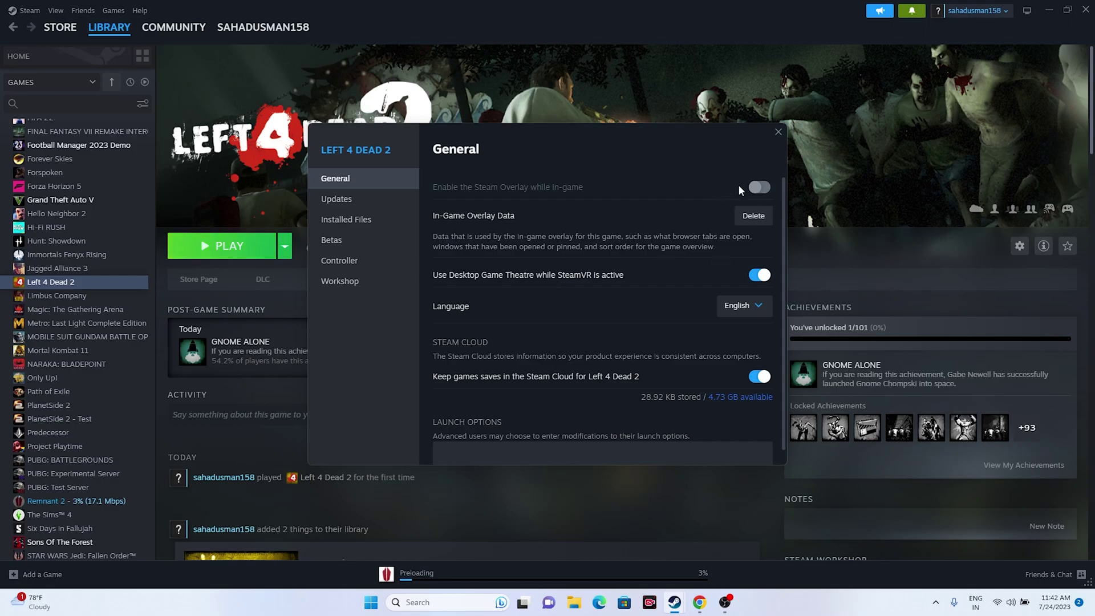
{"action": "scroll", "coordinate": [487, 330], "scroll_direction": "down", "scroll_amount": 1}
{"action": "left_click", "coordinate": [472, 436]}
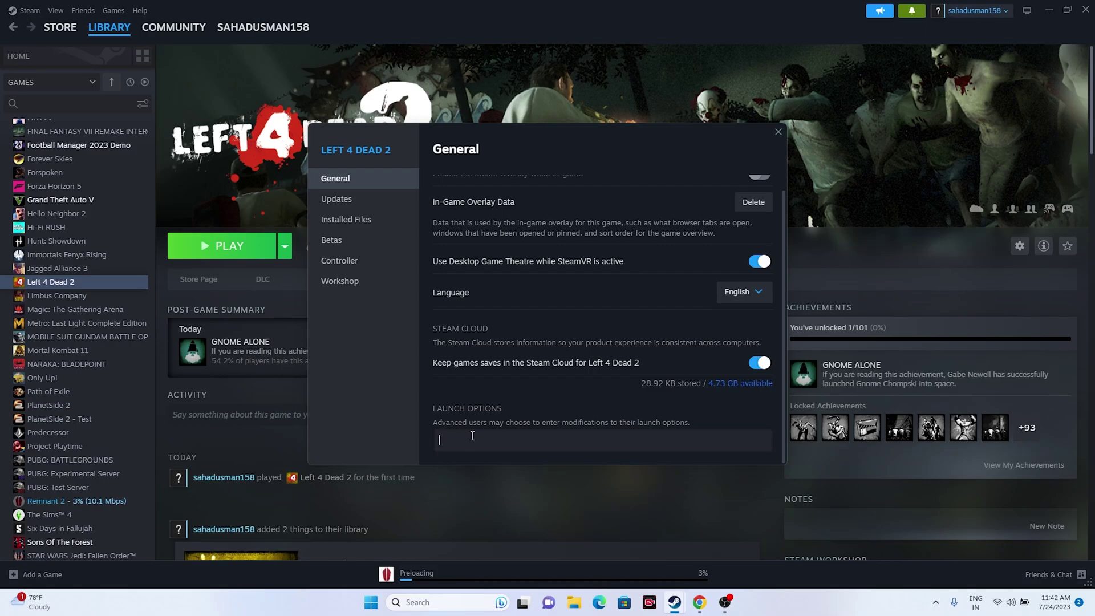
{"action": "left_click", "coordinate": [472, 436]}
{"action": "key", "text": "BackSpace"}
{"action": "type", "text": "2"}
{"action": "left_click", "coordinate": [777, 132]}
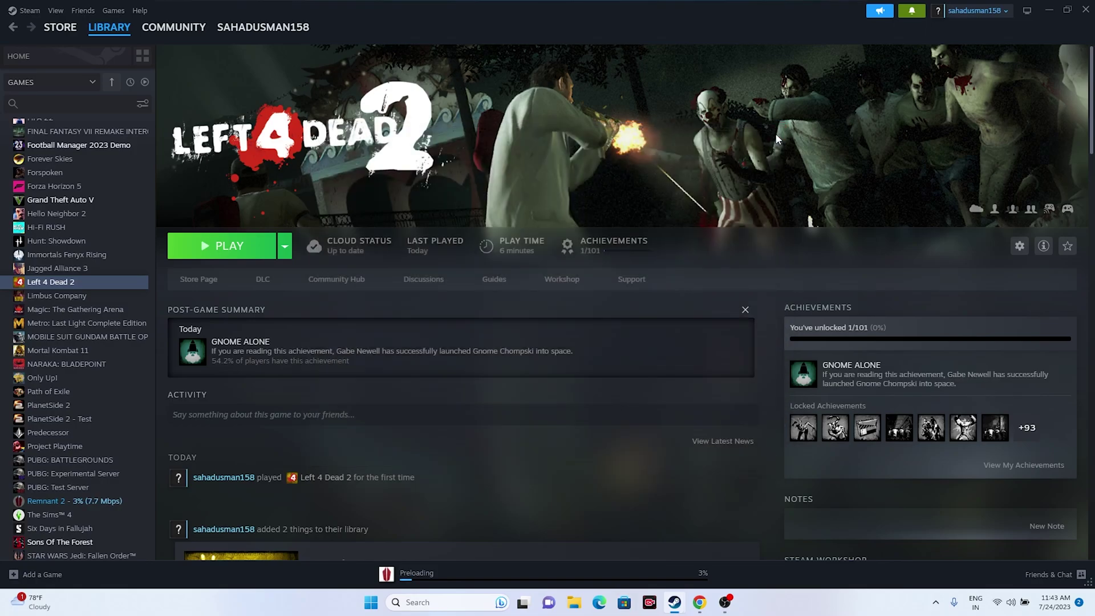
{"action": "left_click", "coordinate": [1047, 14]}
Open the Windows Graphics settings and start browsing This PC for a desktop app to add.
{"action": "left_click", "coordinate": [446, 600]}
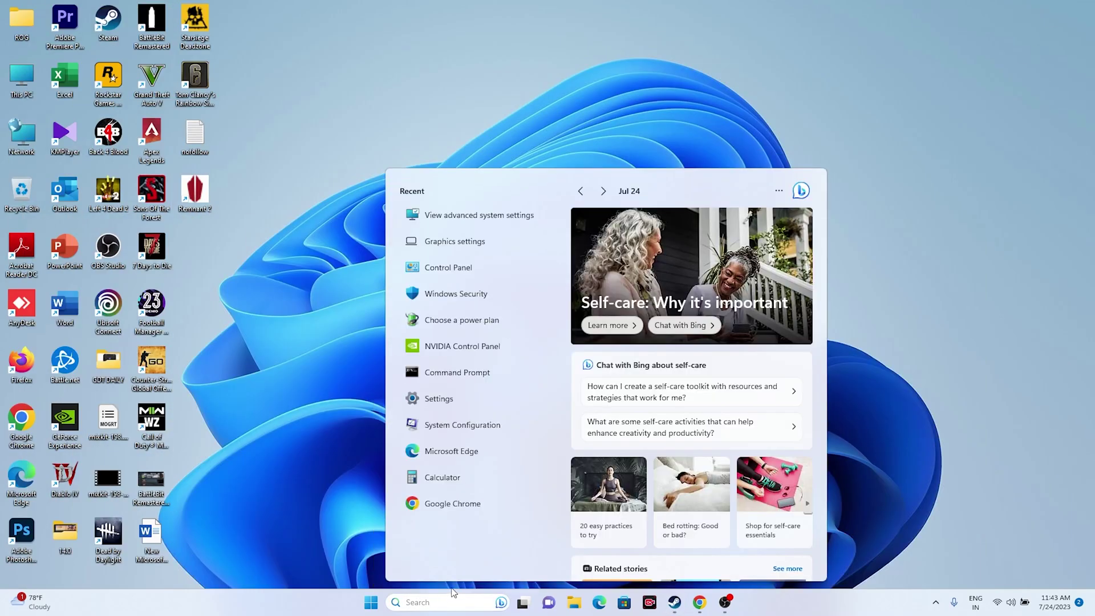
{"action": "left_click", "coordinate": [475, 242]}
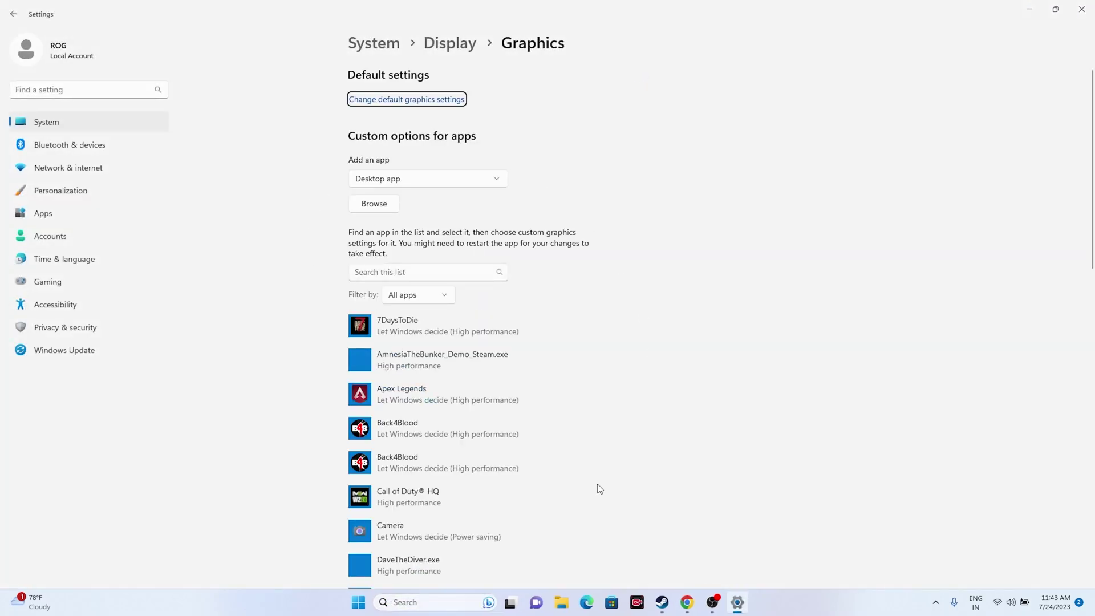
{"action": "scroll", "coordinate": [789, 288], "scroll_direction": "down", "scroll_amount": 7}
{"action": "scroll", "coordinate": [793, 285], "scroll_direction": "up", "scroll_amount": 7}
{"action": "left_click", "coordinate": [374, 207]}
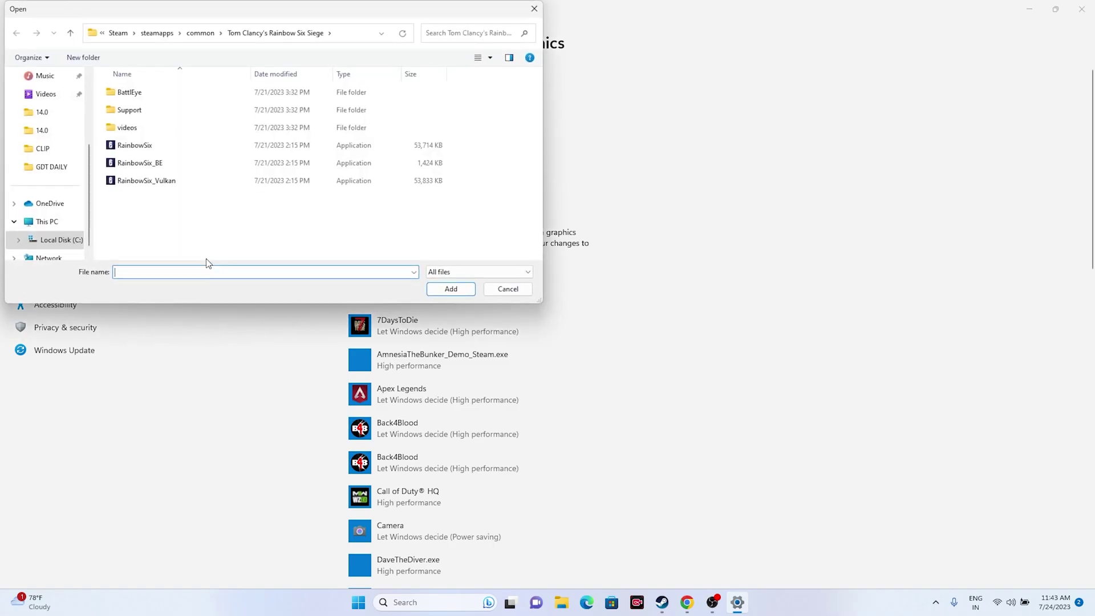
{"action": "left_click", "coordinate": [61, 221]}
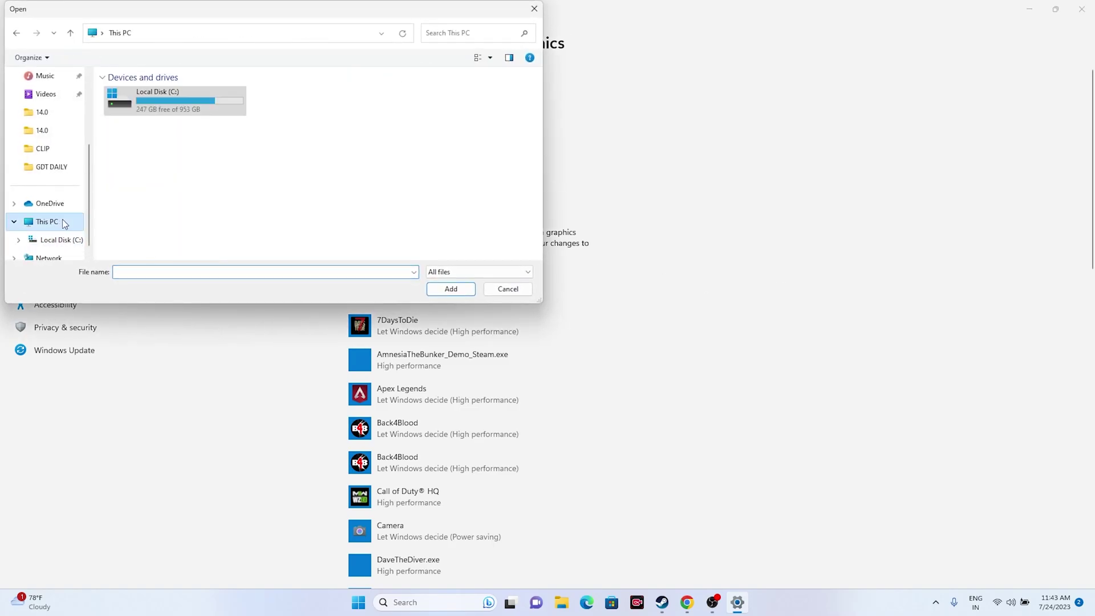
Browse from Local Disk (C:) to Program Files (x86)\Steam\steamapps\common in the file picker.
{"action": "double_click", "coordinate": [169, 114]}
{"action": "double_click", "coordinate": [170, 183]}
{"action": "scroll", "coordinate": [170, 190], "scroll_direction": "down", "scroll_amount": 3}
{"action": "double_click", "coordinate": [144, 195]}
{"action": "scroll", "coordinate": [165, 193], "scroll_direction": "down", "scroll_amount": 5}
{"action": "double_click", "coordinate": [155, 215]}
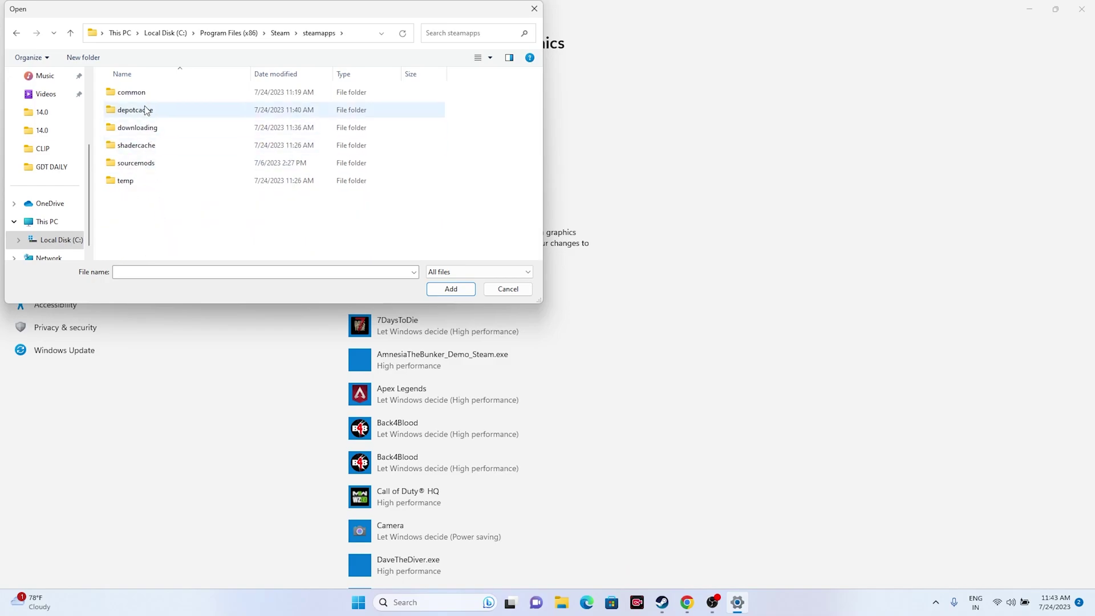
{"action": "double_click", "coordinate": [144, 95]}
Add the left4dead2 application from the Left 4 Dead 2 folder to the custom graphics app list.
{"action": "scroll", "coordinate": [155, 150], "scroll_direction": "down", "scroll_amount": 2}
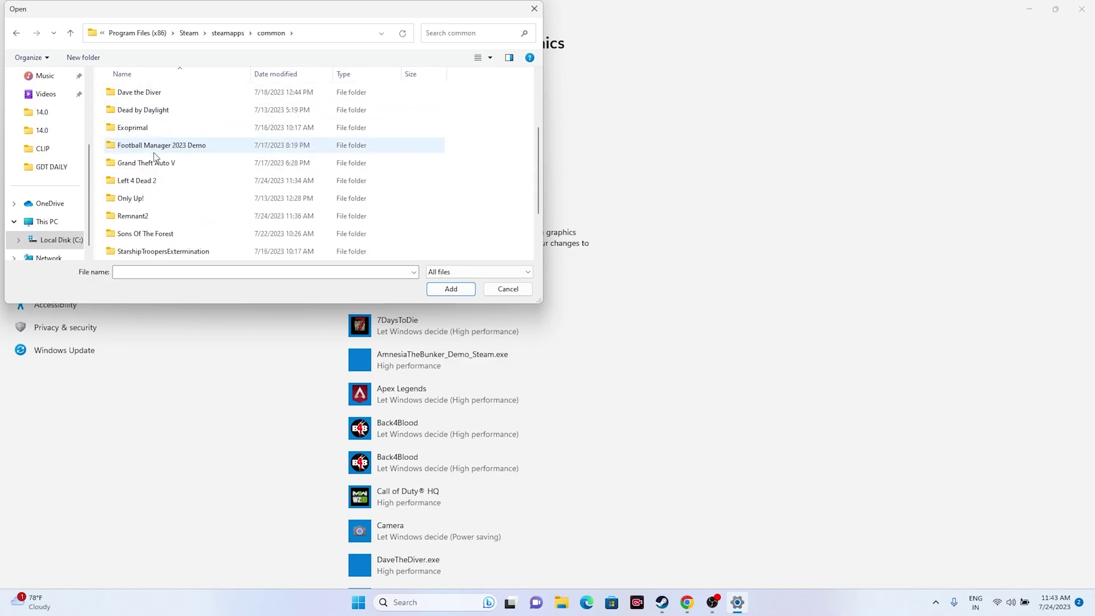
{"action": "double_click", "coordinate": [136, 181]}
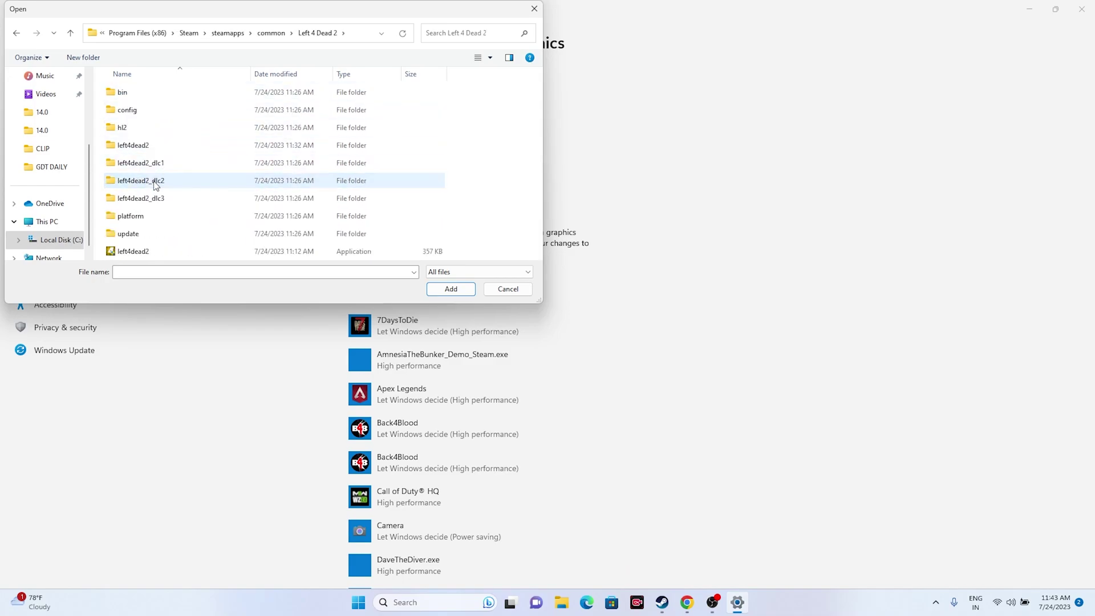
{"action": "left_click", "coordinate": [157, 251]}
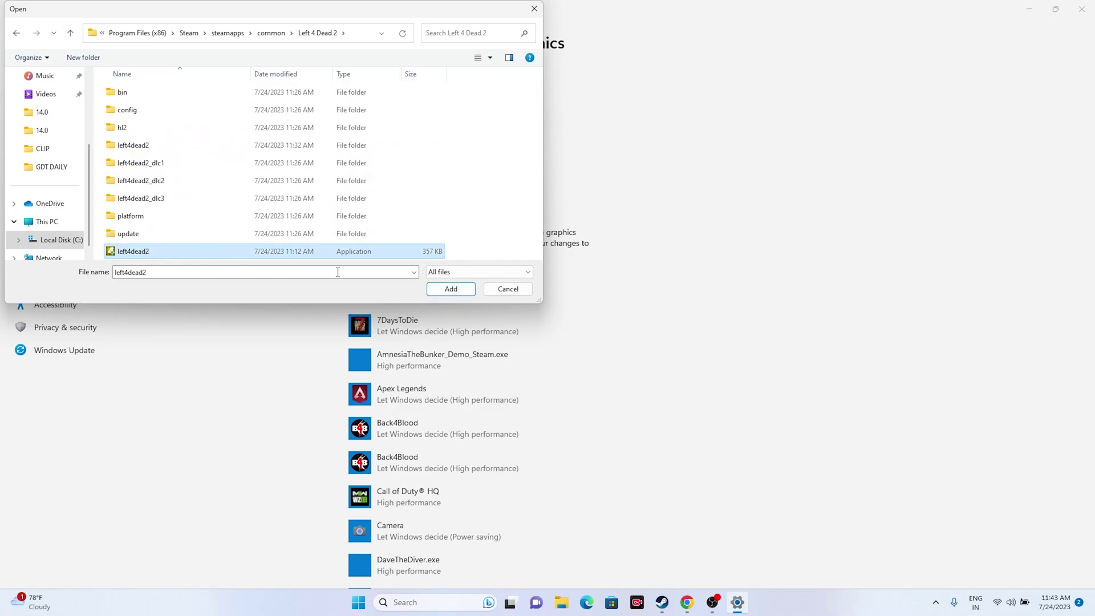
{"action": "left_click", "coordinate": [450, 290]}
Set left4dead2's graphics preference to High performance, save it, and close Settings.
{"action": "scroll", "coordinate": [807, 266], "scroll_direction": "down", "scroll_amount": 5}
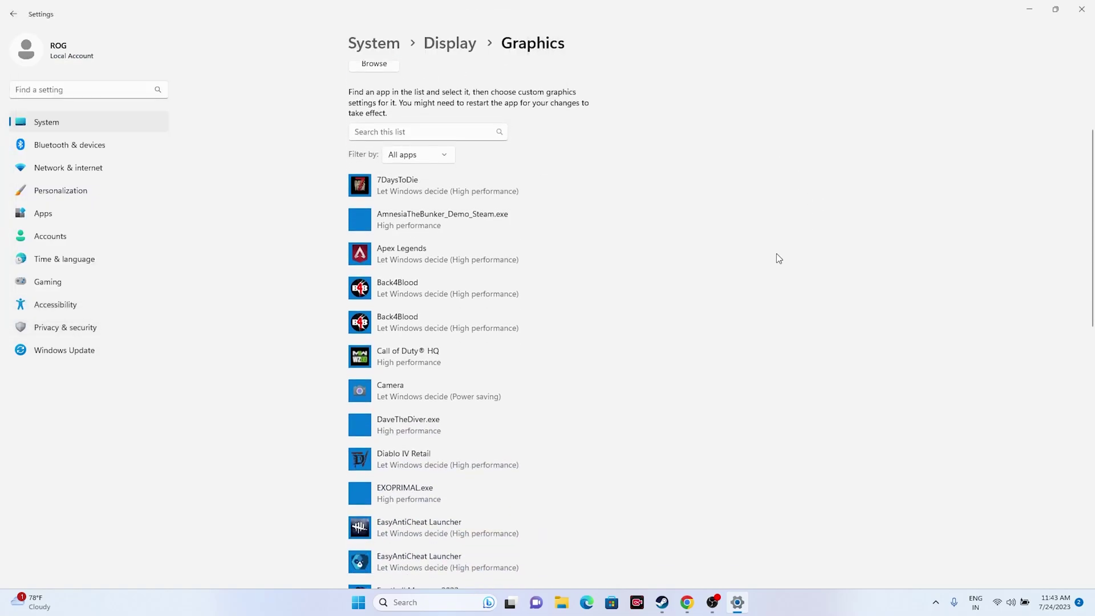
{"action": "scroll", "coordinate": [776, 254], "scroll_direction": "down", "scroll_amount": 9}
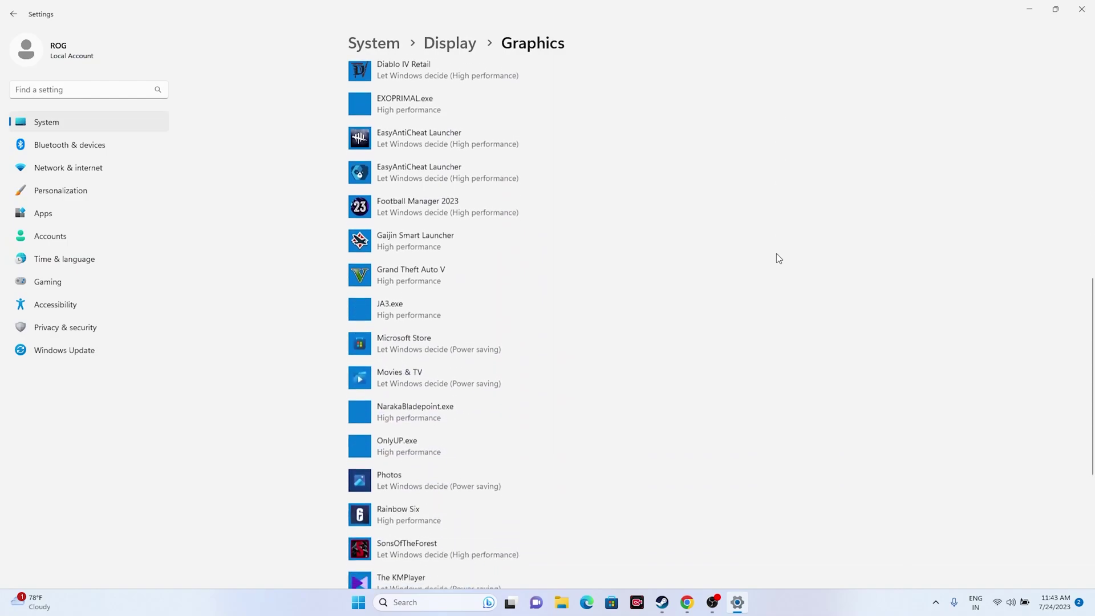
{"action": "scroll", "coordinate": [779, 258], "scroll_direction": "down", "scroll_amount": 1}
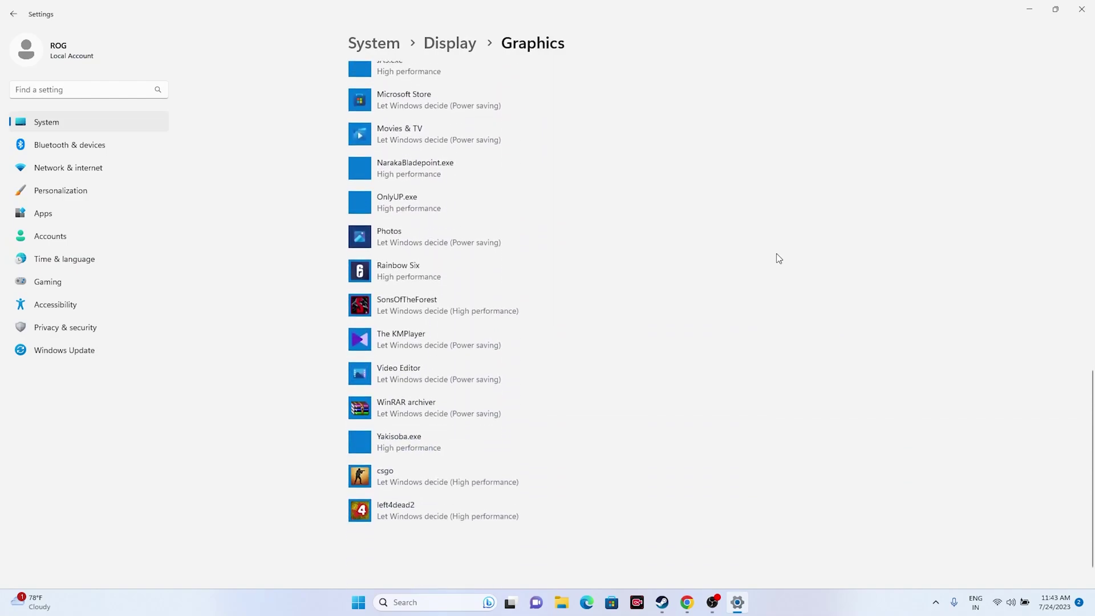
{"action": "left_click", "coordinate": [395, 514]}
{"action": "scroll", "coordinate": [523, 459], "scroll_direction": "down", "scroll_amount": 2}
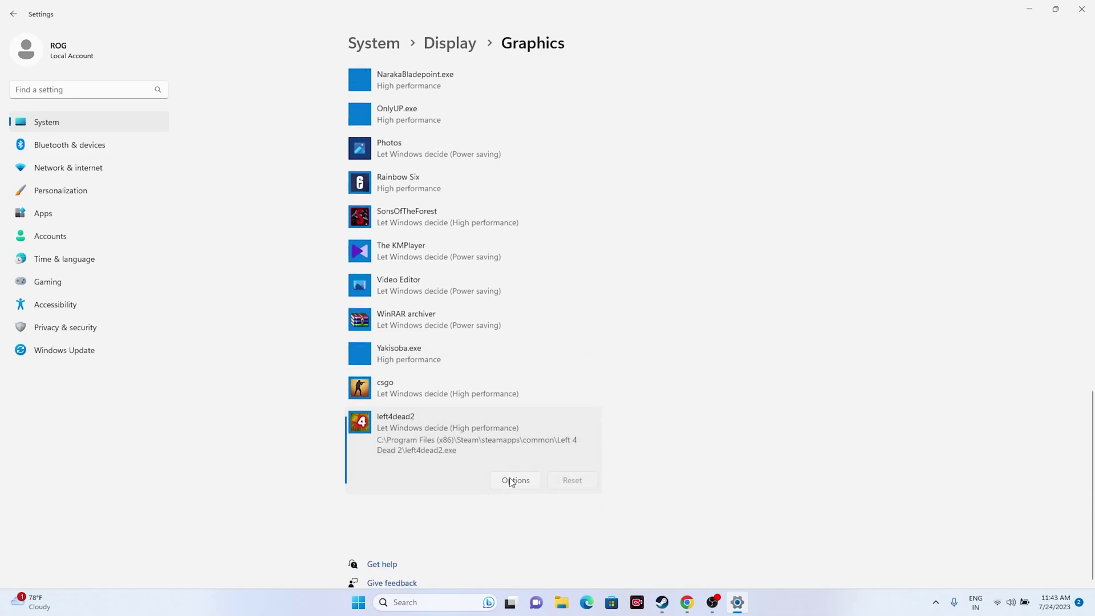
{"action": "left_click", "coordinate": [512, 481]}
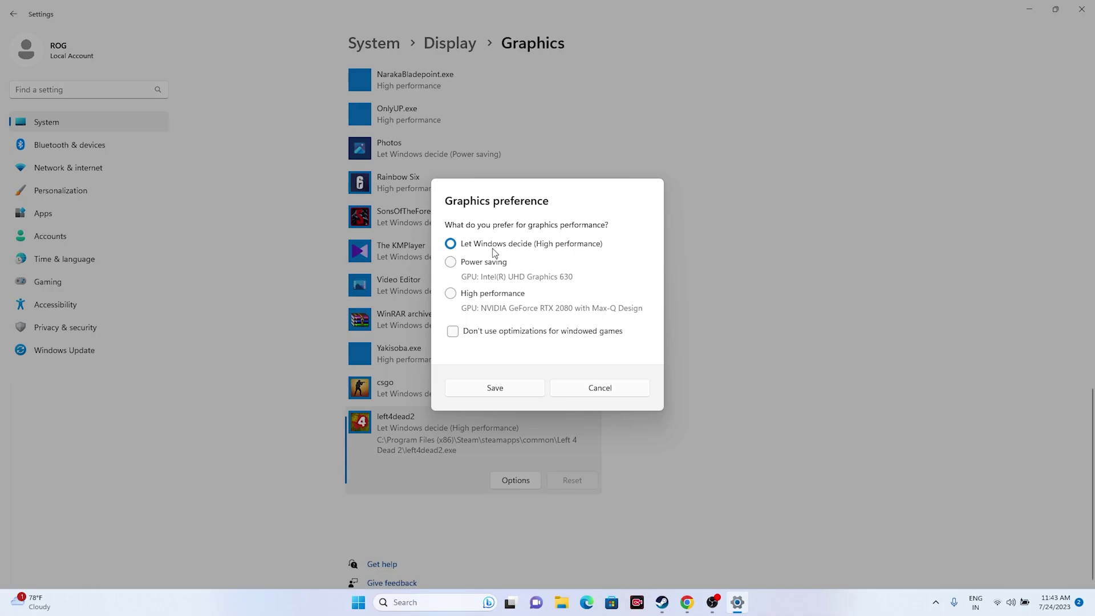
{"action": "left_click", "coordinate": [451, 293]}
{"action": "left_click", "coordinate": [517, 387]}
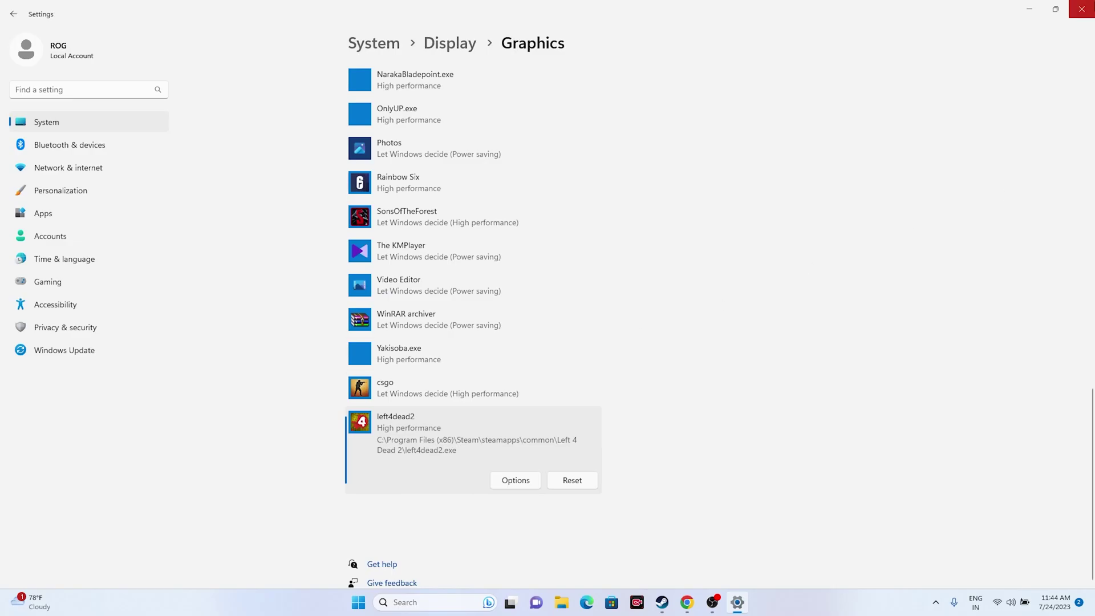
{"action": "left_click", "coordinate": [1083, 9]}
{"action": "left_click", "coordinate": [674, 602]}
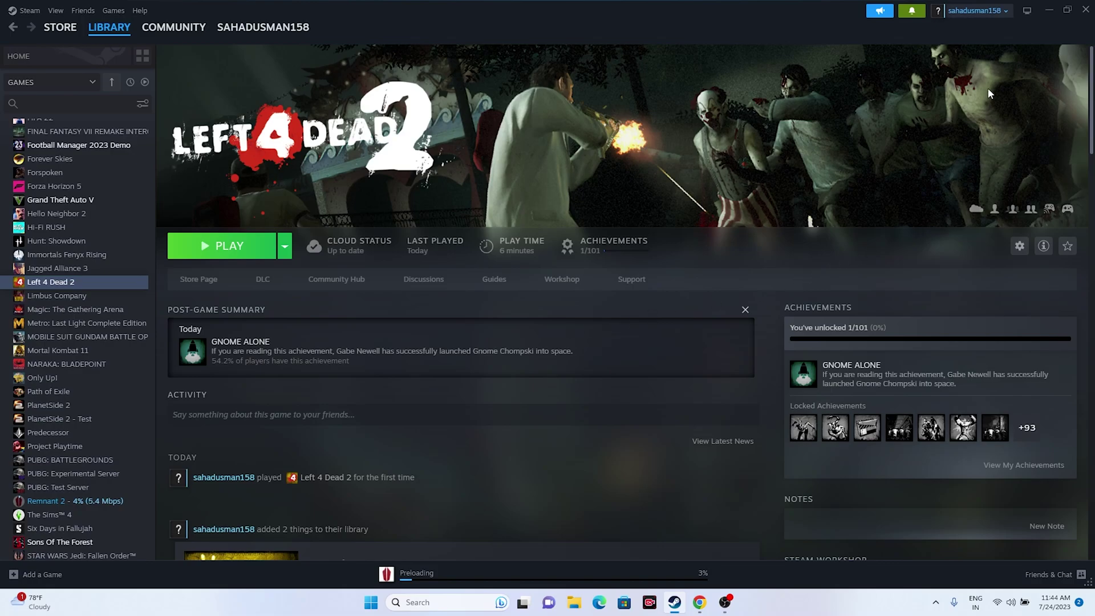
{"action": "left_click", "coordinate": [1048, 11]}
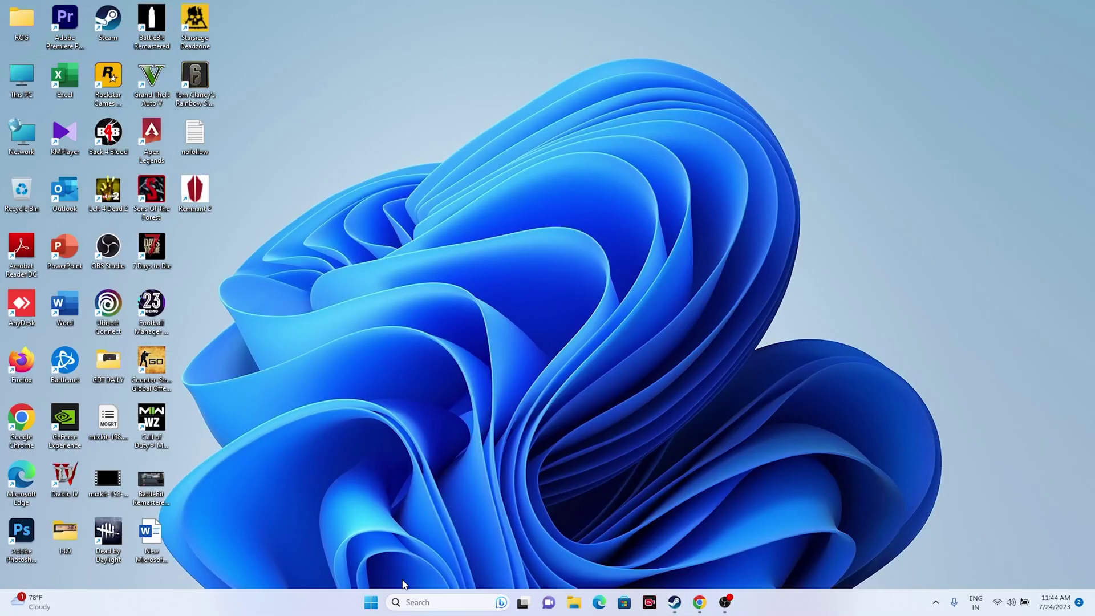
Open Task Manager maximized, look through the running processes, and view the actions available for Google Crash Handler.
{"action": "right_click", "coordinate": [375, 604]}
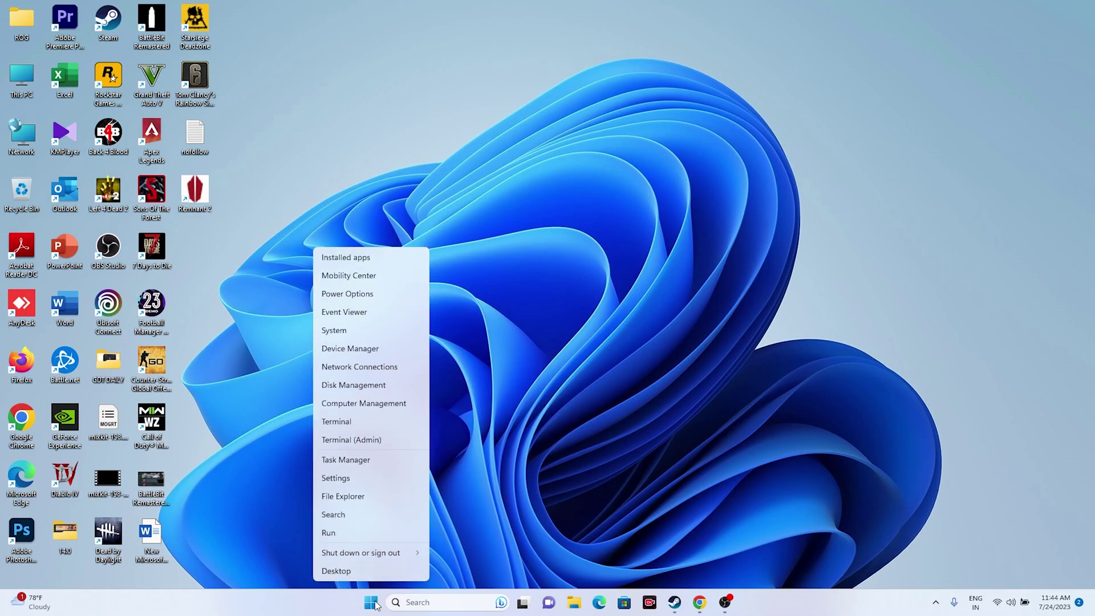
{"action": "left_click", "coordinate": [383, 459]}
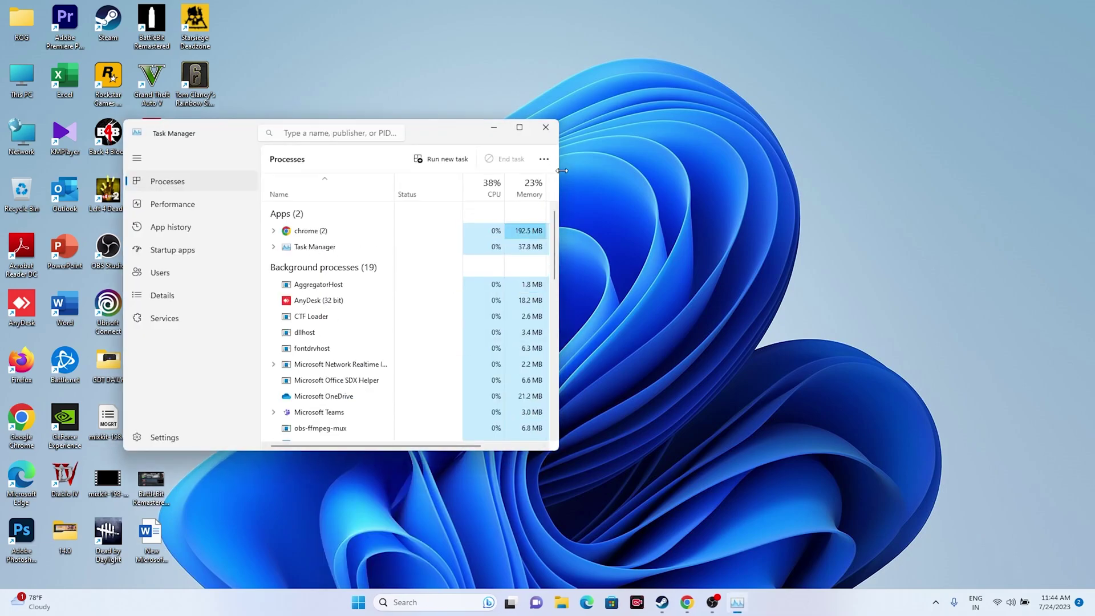
{"action": "key", "text": "super+Up"}
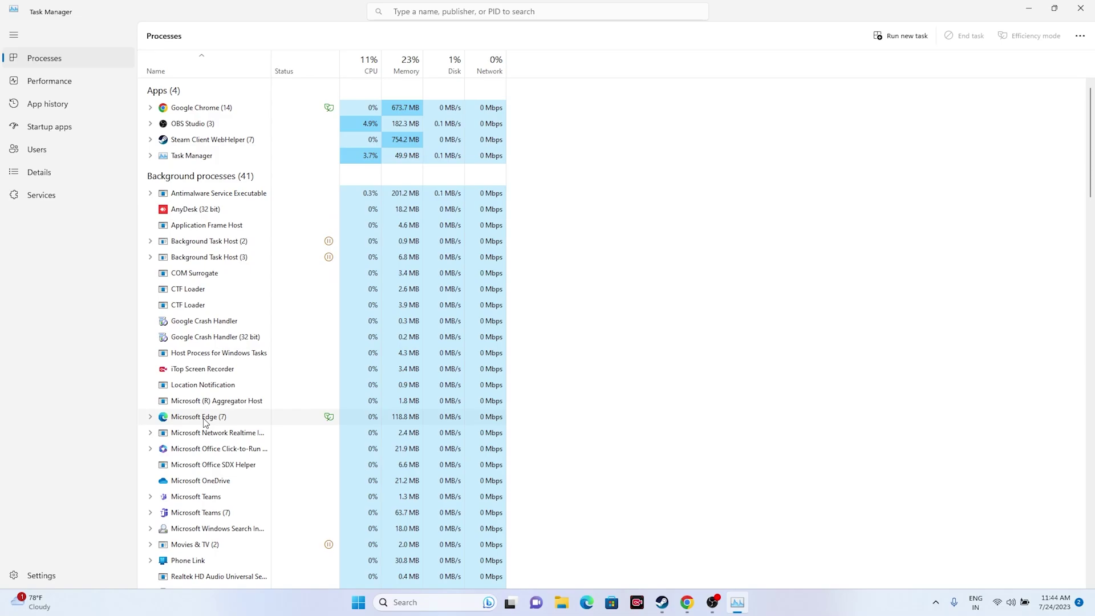
{"action": "scroll", "coordinate": [248, 358], "scroll_direction": "down", "scroll_amount": 1}
{"action": "scroll", "coordinate": [248, 357], "scroll_direction": "down", "scroll_amount": 3}
{"action": "scroll", "coordinate": [248, 357], "scroll_direction": "up", "scroll_amount": 2}
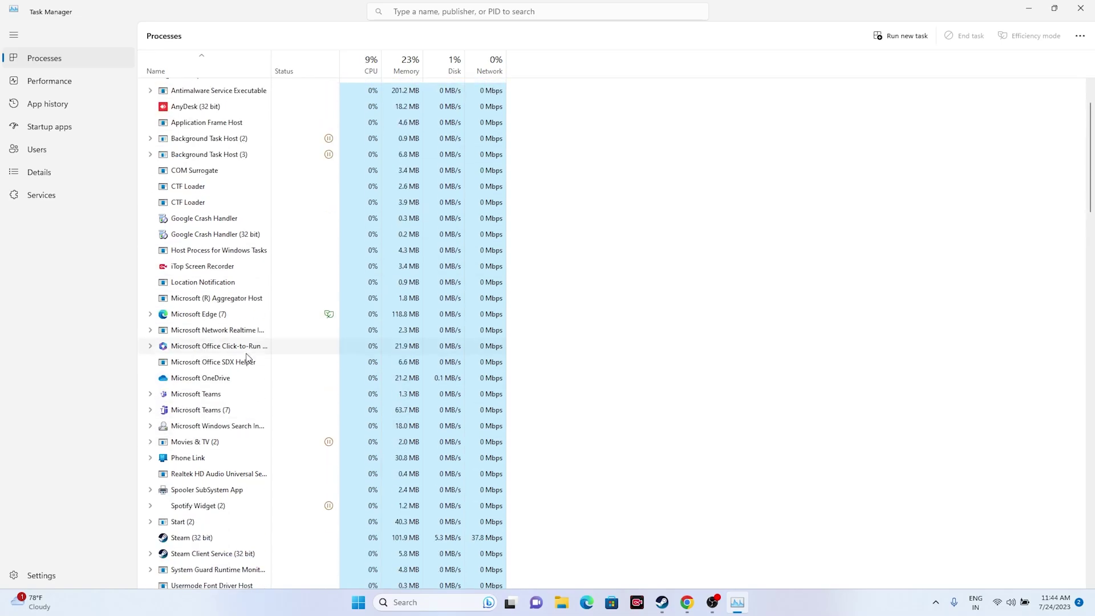
{"action": "scroll", "coordinate": [248, 358], "scroll_direction": "up", "scroll_amount": 3}
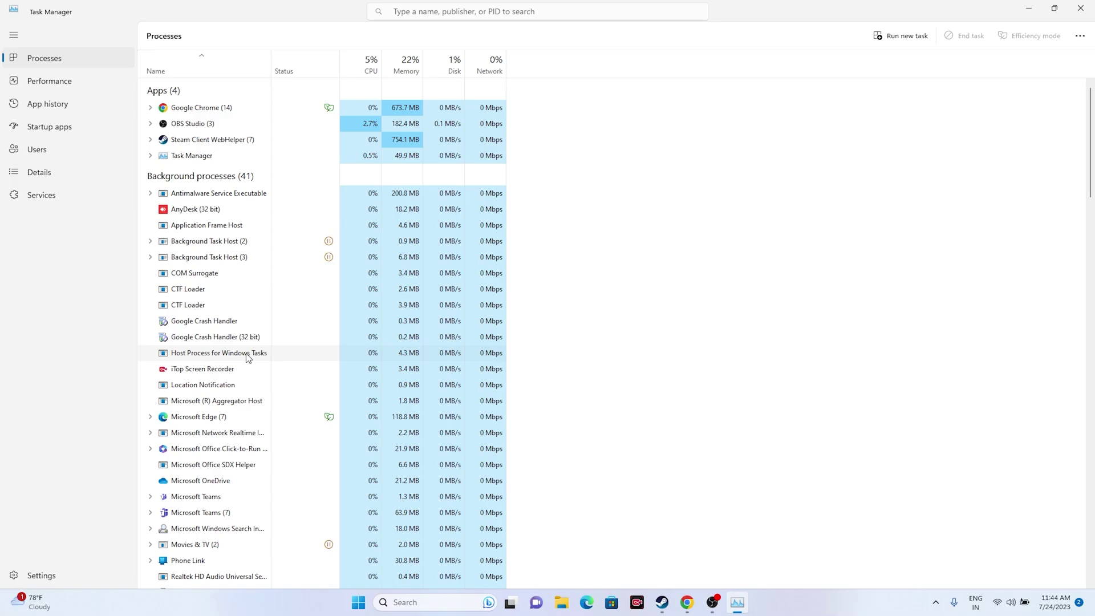
{"action": "right_click", "coordinate": [201, 321]}
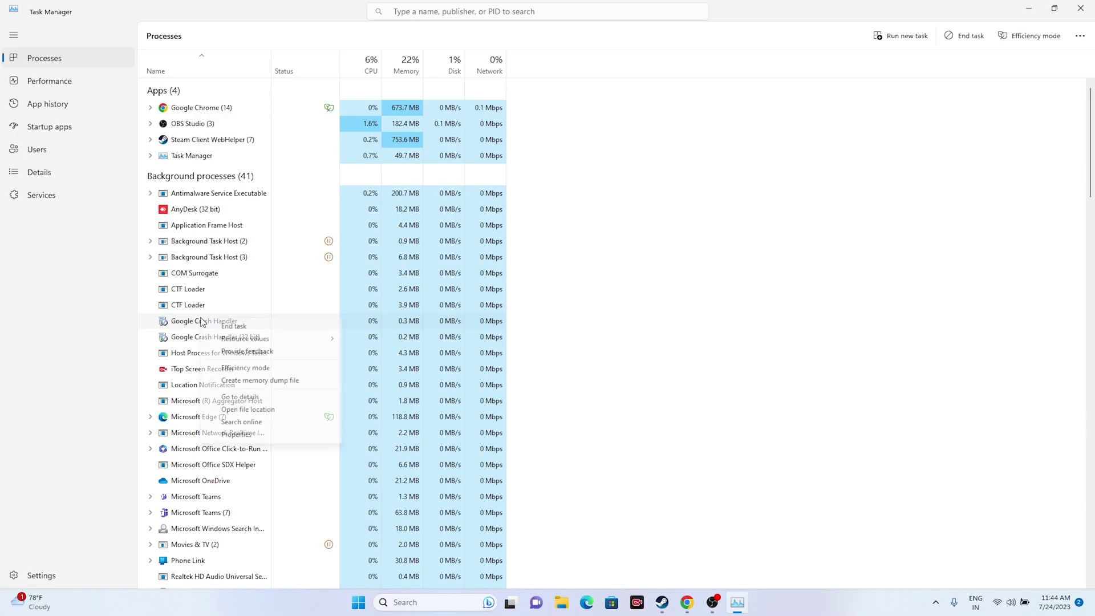
{"action": "left_click", "coordinate": [572, 324]}
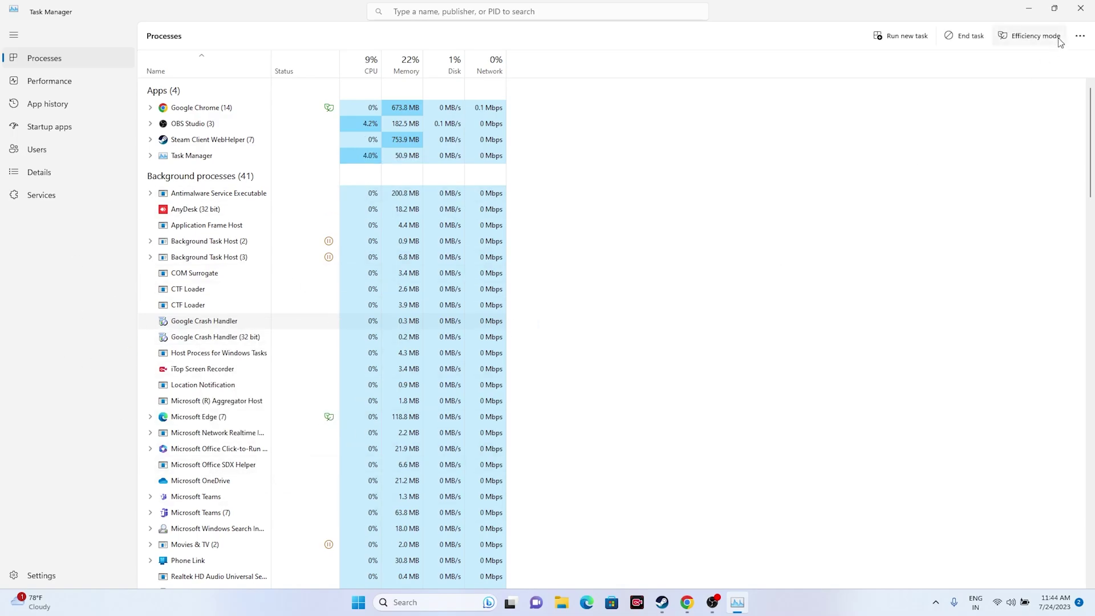
Close Task Manager and minimize the Steam library window to return to the desktop.
{"action": "left_click", "coordinate": [1091, 5]}
{"action": "left_click", "coordinate": [674, 602]}
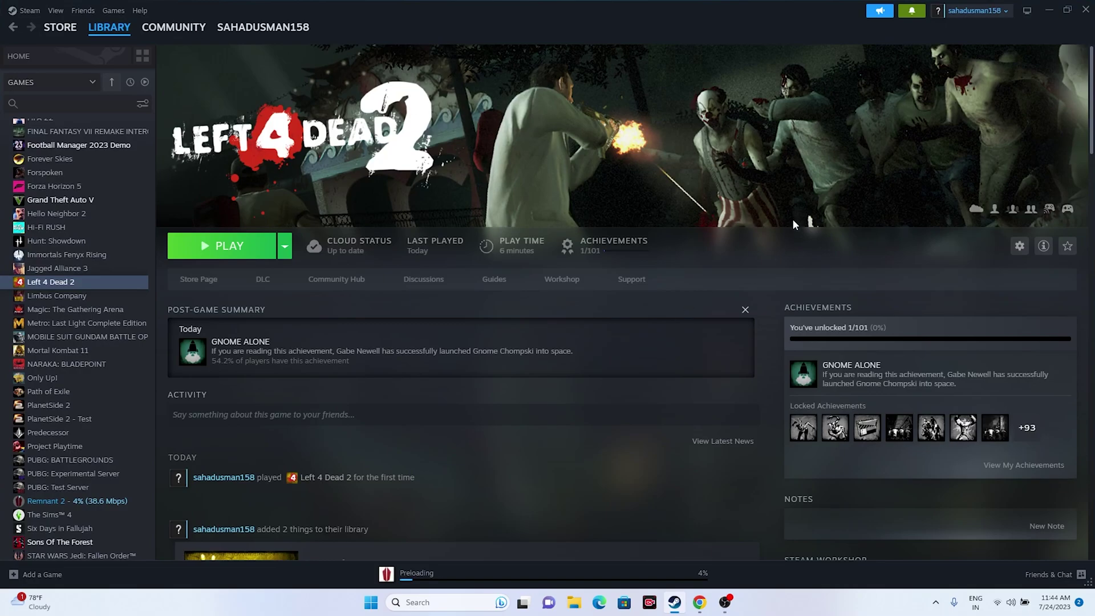
{"action": "left_click", "coordinate": [1049, 12]}
Open the Virtual Memory settings through advanced system settings and choose a custom paging file size for drive C:.
{"action": "left_click", "coordinate": [422, 603]}
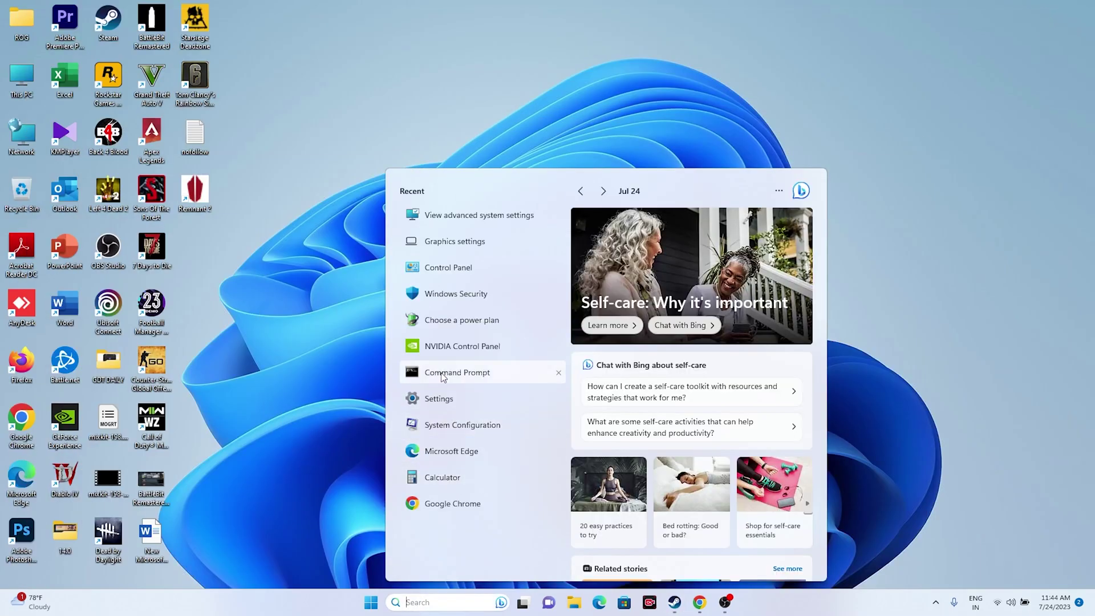
{"action": "left_click", "coordinate": [494, 216]}
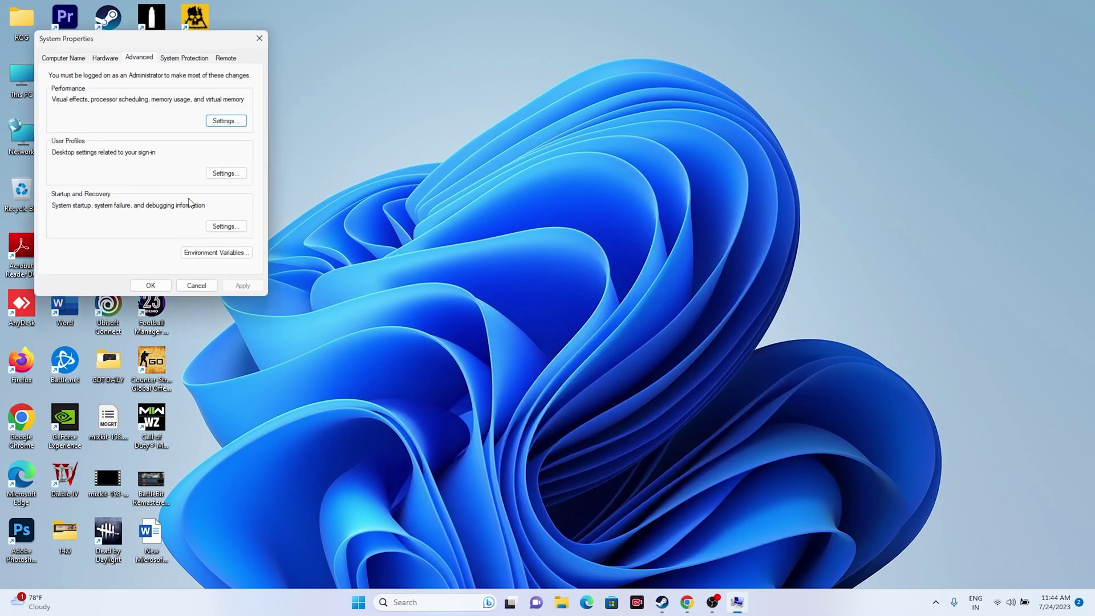
{"action": "left_click", "coordinate": [226, 121]}
{"action": "left_click", "coordinate": [120, 103]}
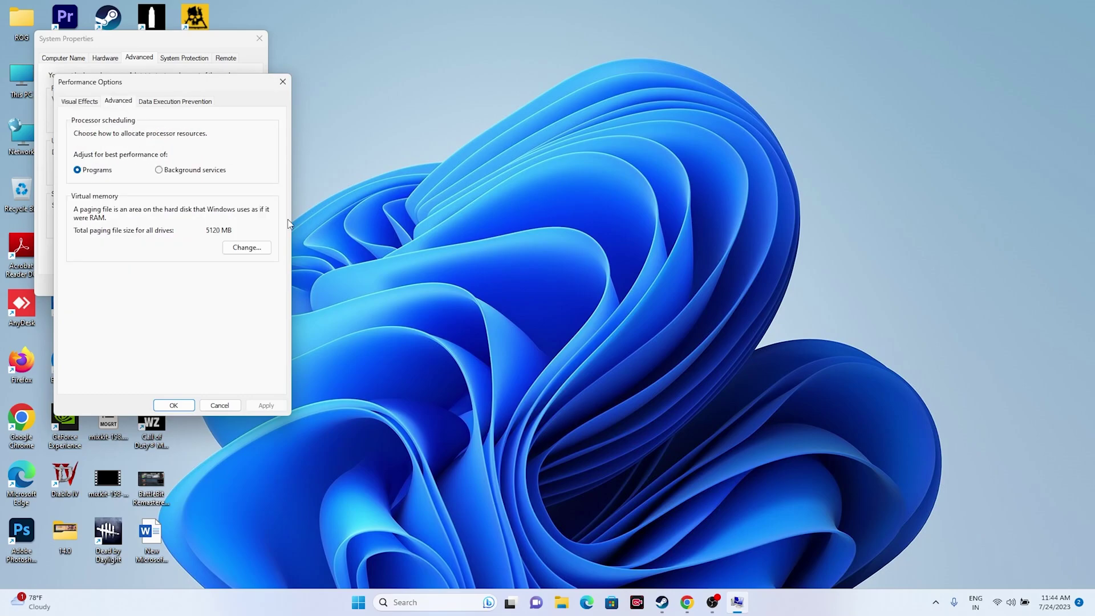
{"action": "left_click", "coordinate": [246, 248]}
{"action": "left_click", "coordinate": [85, 246]}
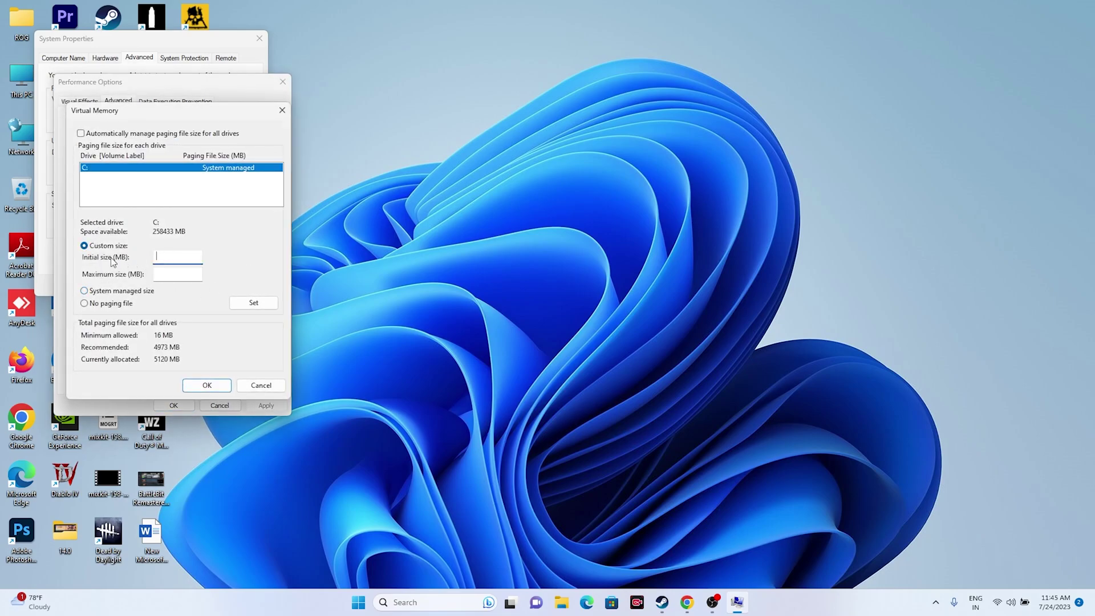
{"action": "left_click", "coordinate": [173, 272]}
Open Calculator and multiply 32 by 1024.
{"action": "left_click", "coordinate": [442, 601]}
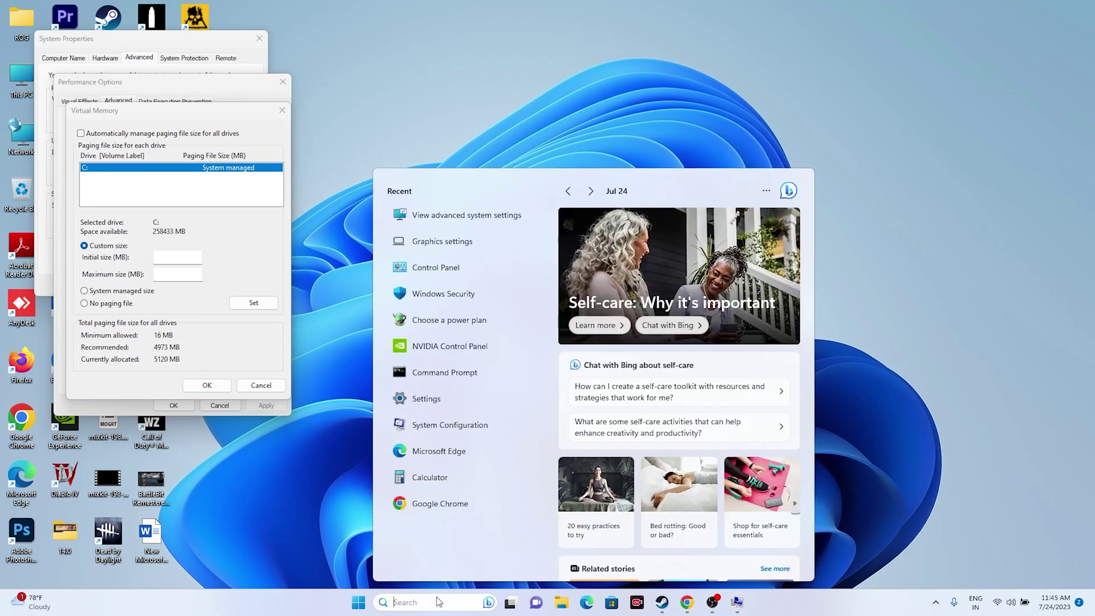
{"action": "left_click", "coordinate": [433, 493]}
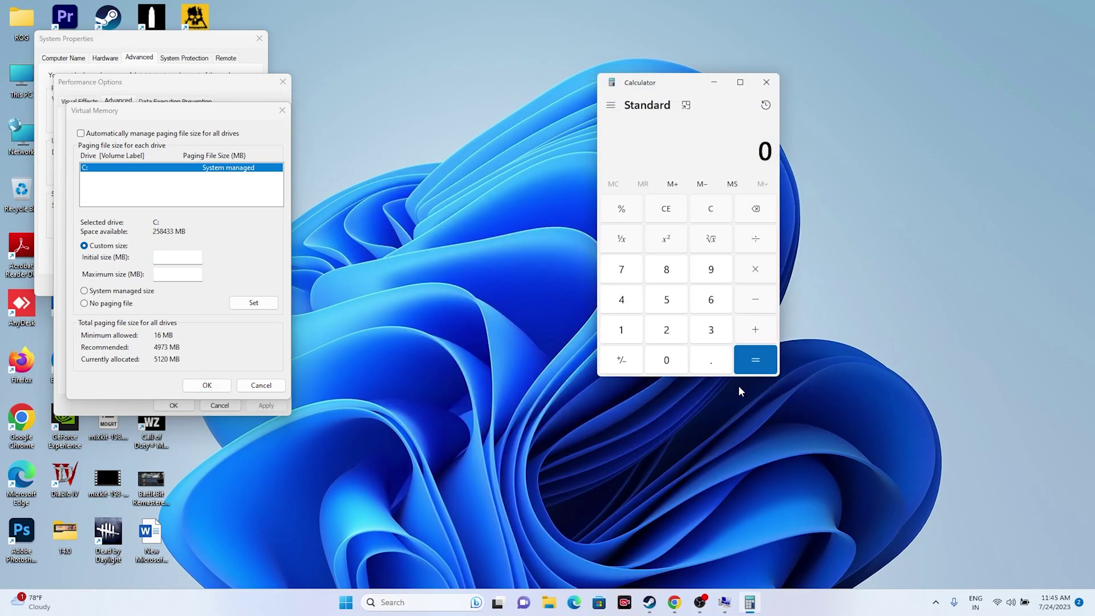
{"action": "left_click", "coordinate": [708, 335]}
{"action": "left_click", "coordinate": [678, 333]}
{"action": "left_click", "coordinate": [752, 261]}
{"action": "left_click", "coordinate": [621, 331]}
{"action": "left_click", "coordinate": [666, 360]}
{"action": "left_click", "coordinate": [666, 330]}
{"action": "left_click", "coordinate": [622, 300]}
{"action": "left_click", "coordinate": [745, 370]}
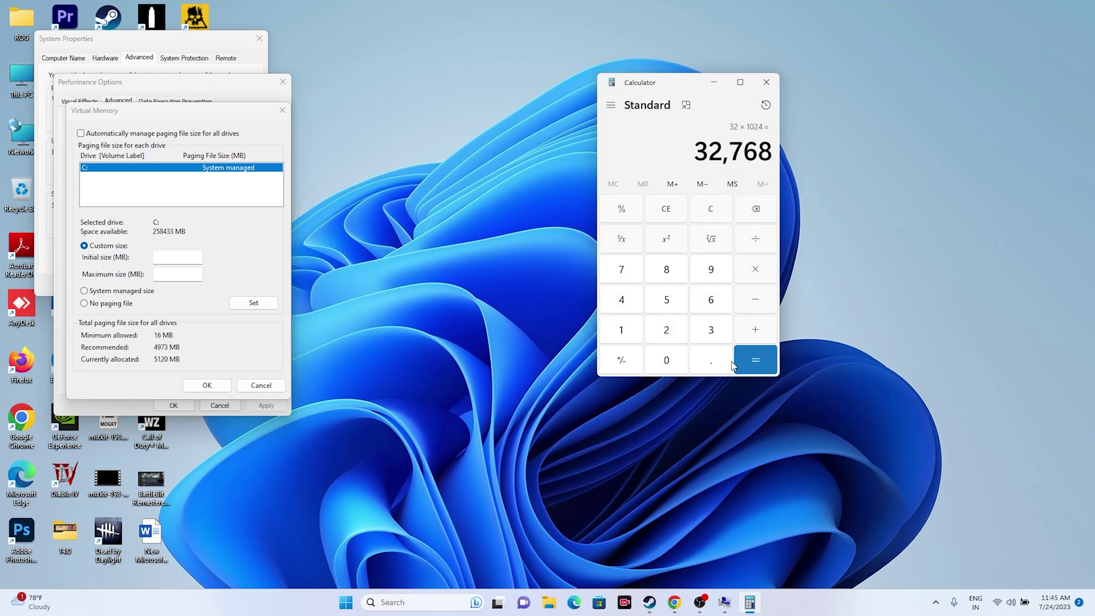
Multiply the result by 1.5 and copy it into the paging file's initial size as 49,152 MB.
{"action": "left_click", "coordinate": [752, 269]}
{"action": "left_click", "coordinate": [622, 329]}
{"action": "left_click", "coordinate": [707, 360]}
{"action": "left_click", "coordinate": [666, 299]}
{"action": "left_click", "coordinate": [745, 362]}
{"action": "key", "text": "ctrl+c"}
{"action": "right_click", "coordinate": [708, 152]}
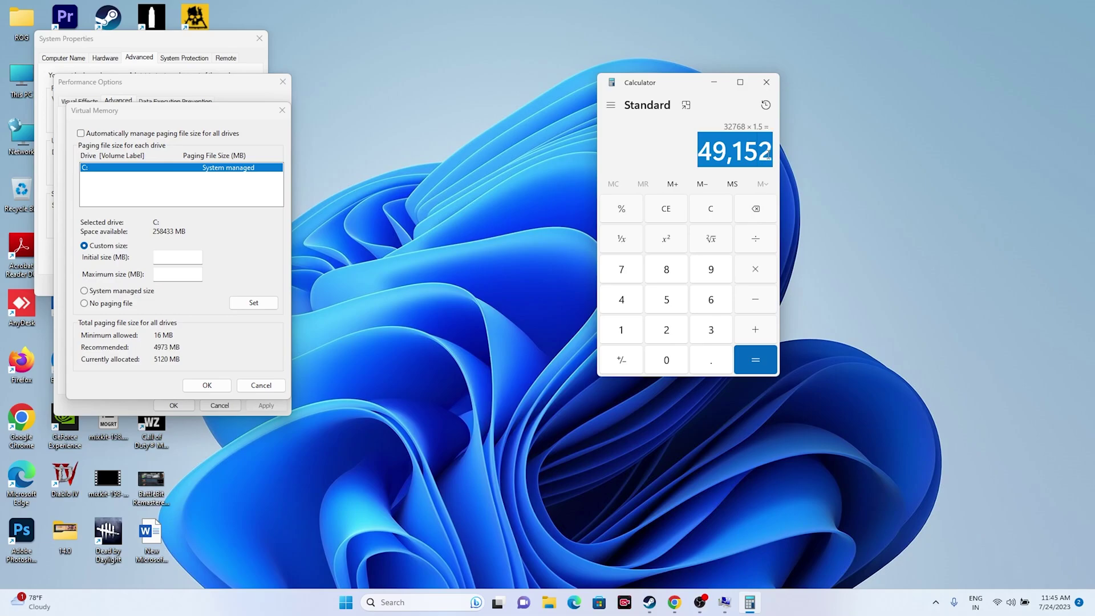
{"action": "left_click", "coordinate": [810, 166]}
{"action": "right_click", "coordinate": [172, 261]}
{"action": "left_click", "coordinate": [208, 304]}
Clear the calculation and work out 32 × 1024 again in Calculator.
{"action": "left_click", "coordinate": [663, 214]}
{"action": "left_click", "coordinate": [704, 328]}
{"action": "left_click", "coordinate": [670, 328]}
{"action": "left_click", "coordinate": [751, 271]}
{"action": "left_click", "coordinate": [622, 324]}
{"action": "left_click", "coordinate": [666, 358]}
{"action": "left_click", "coordinate": [662, 331]}
{"action": "left_click", "coordinate": [631, 308]}
{"action": "left_click", "coordinate": [766, 370]}
Multiply the result by 3 and copy it into the paging file's maximum size as 98,304 MB.
{"action": "left_click", "coordinate": [755, 269]}
{"action": "left_click", "coordinate": [711, 329]}
{"action": "key", "text": "Return"}
{"action": "left_click_drag", "start_coordinate": [698, 157], "coordinate": [777, 160]}
{"action": "key", "text": "ctrl+c"}
{"action": "right_click", "coordinate": [193, 274]}
{"action": "left_click", "coordinate": [222, 334]}
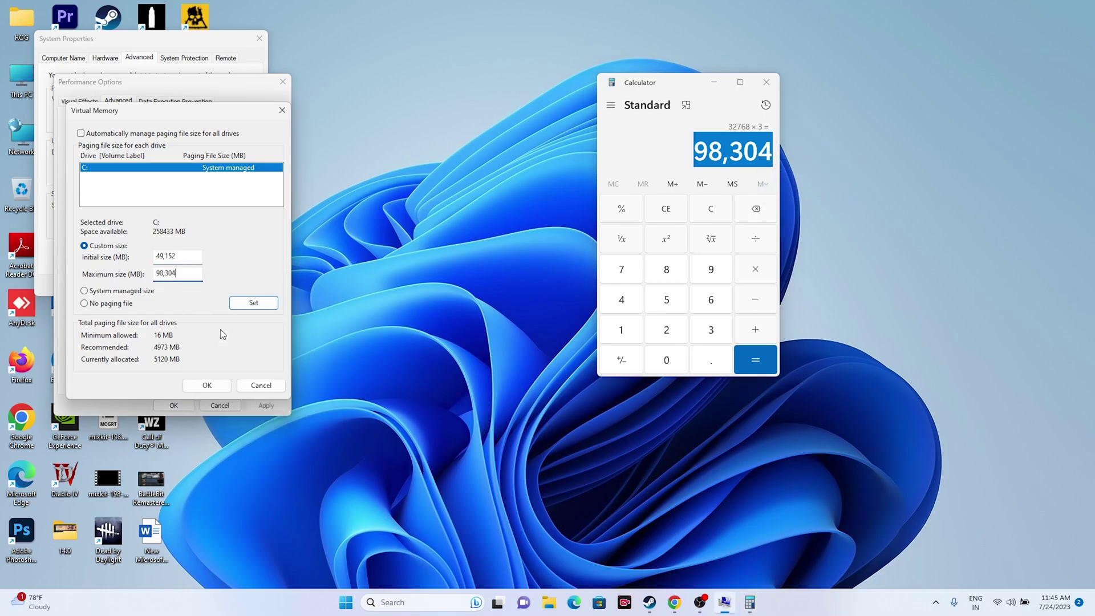
Cancel the Virtual Memory and Performance Options changes, and close System Properties and Calculator.
{"action": "left_click", "coordinate": [261, 386]}
{"action": "left_click", "coordinate": [219, 405]}
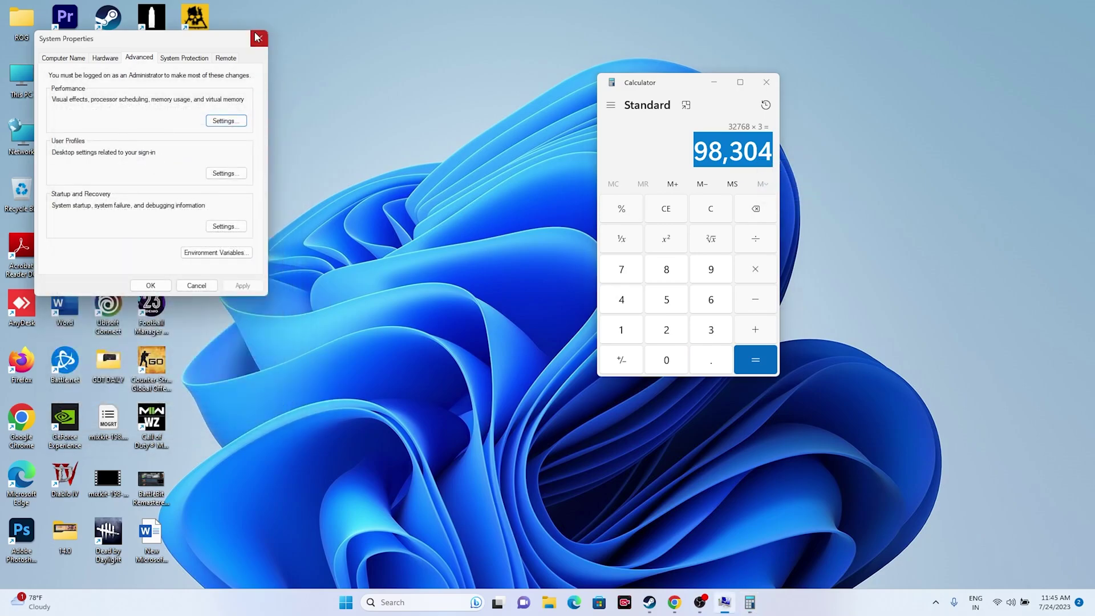
{"action": "left_click", "coordinate": [258, 38]}
{"action": "left_click", "coordinate": [766, 82]}
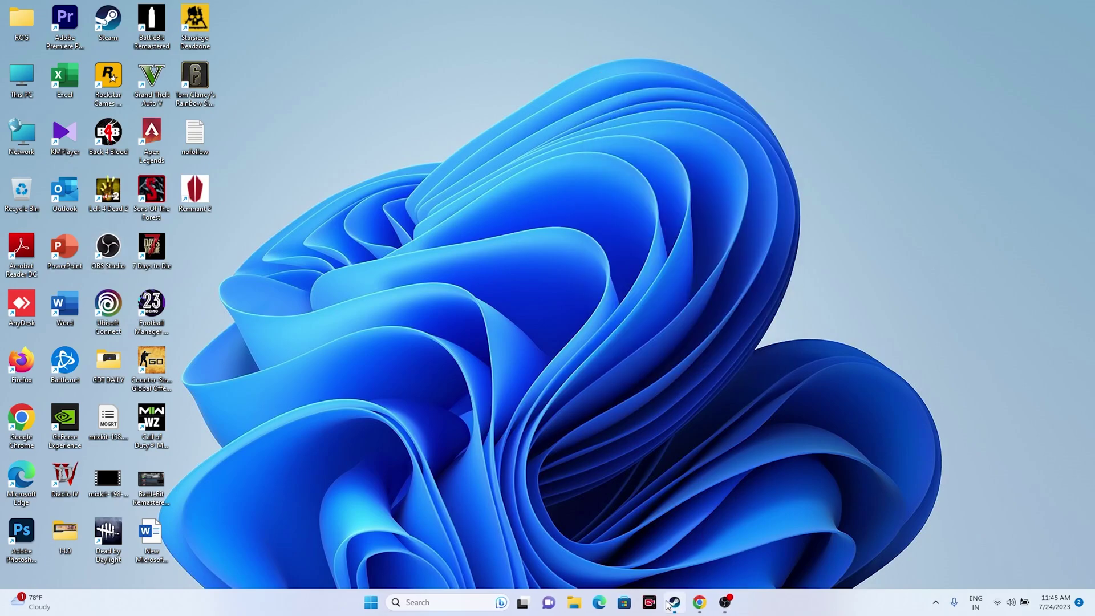
Switch to Chrome, decline NVIDIA's push notifications, and show the Official GeForce Drivers page.
{"action": "left_click", "coordinate": [670, 604]}
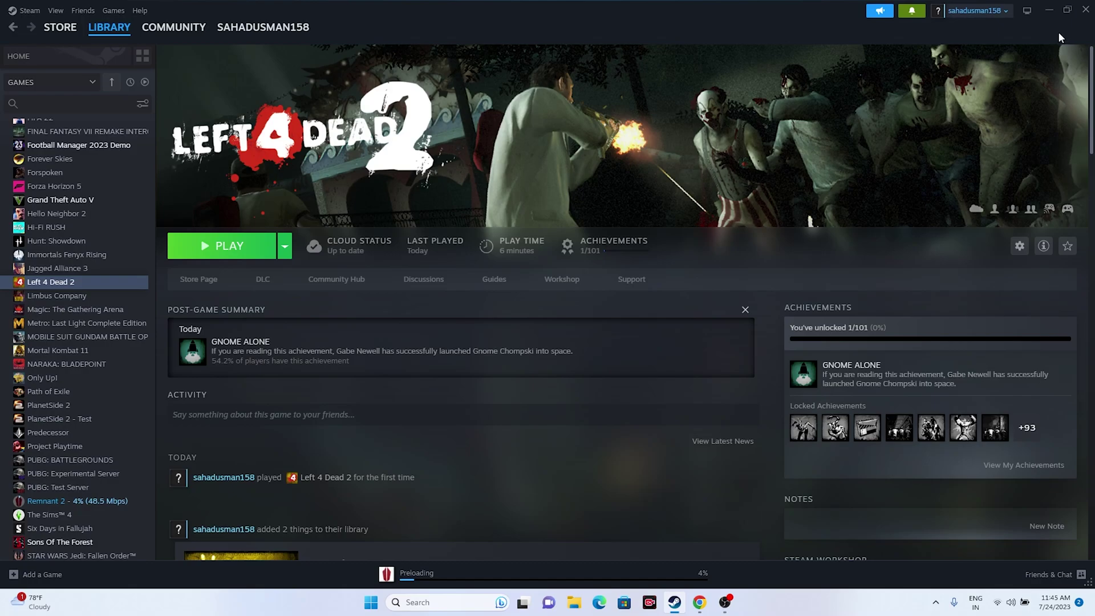
{"action": "left_click", "coordinate": [1049, 11]}
{"action": "left_click", "coordinate": [700, 602]}
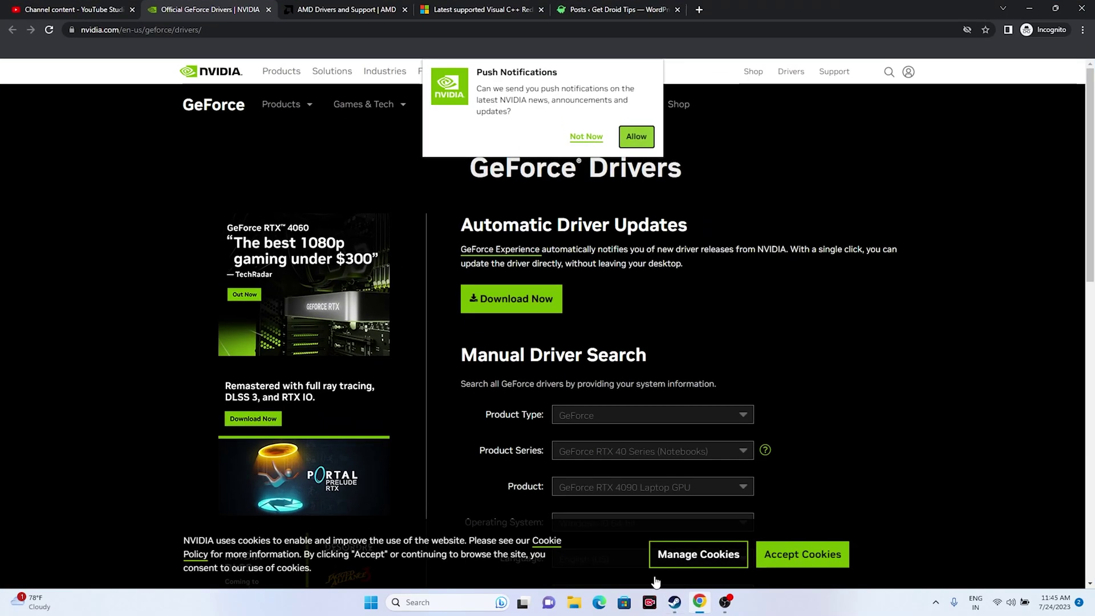
{"action": "left_click", "coordinate": [583, 138]}
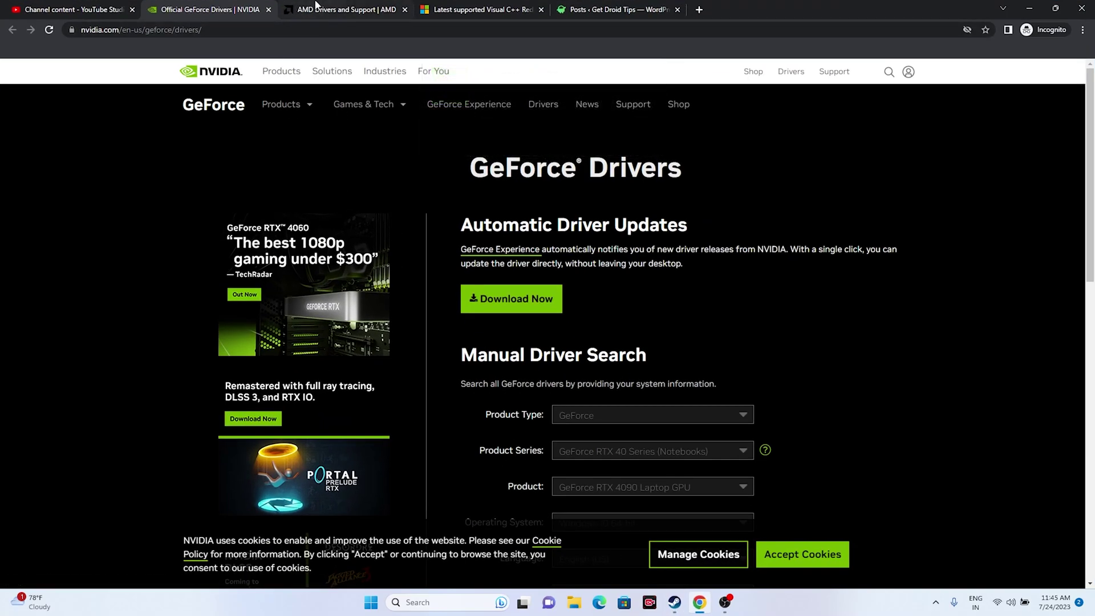
{"action": "left_click", "coordinate": [331, 9]}
{"action": "left_click", "coordinate": [211, 9]}
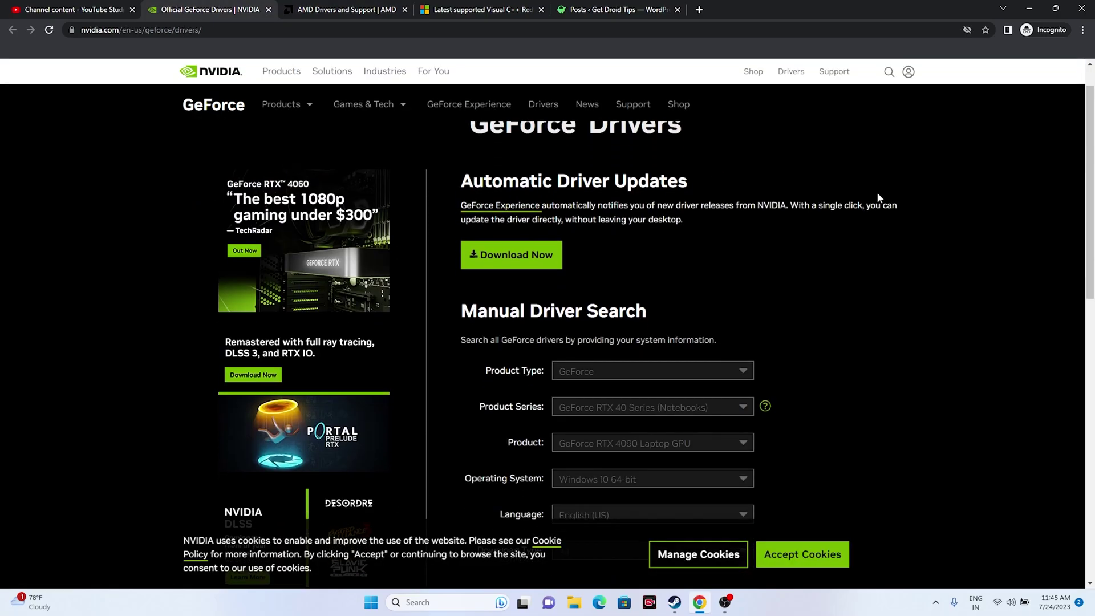
Run a manual GeForce driver search for the GeForce RTX 40 Series, NVIDIA GeForce RTX 4090, on Windows 11.
{"action": "scroll", "coordinate": [985, 183], "scroll_direction": "down", "scroll_amount": 4}
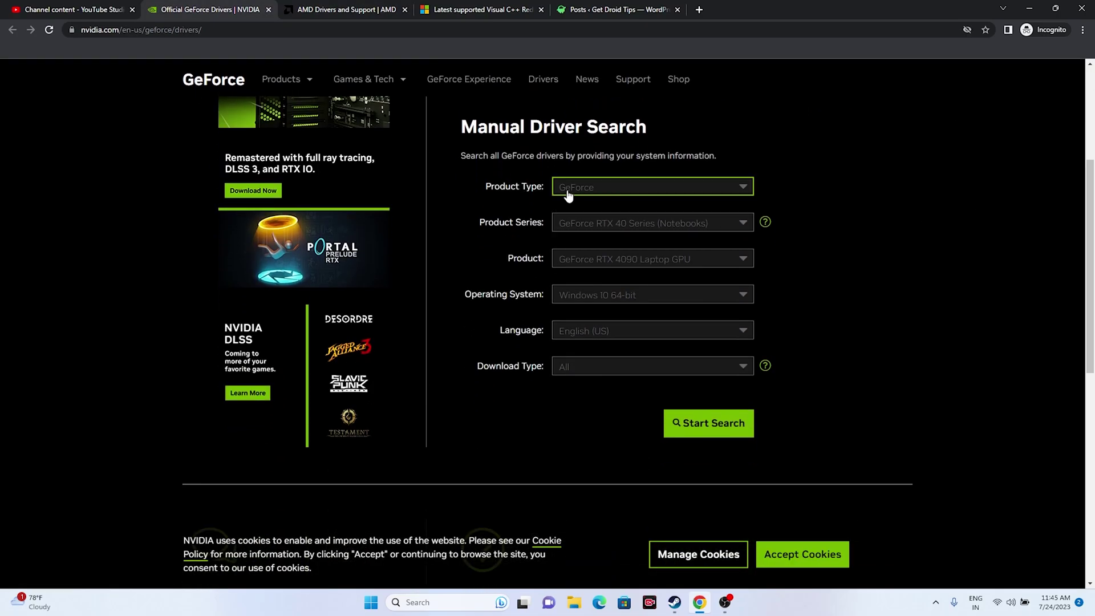
{"action": "left_click", "coordinate": [604, 188]}
{"action": "left_click", "coordinate": [624, 223]}
{"action": "left_click", "coordinate": [625, 224]}
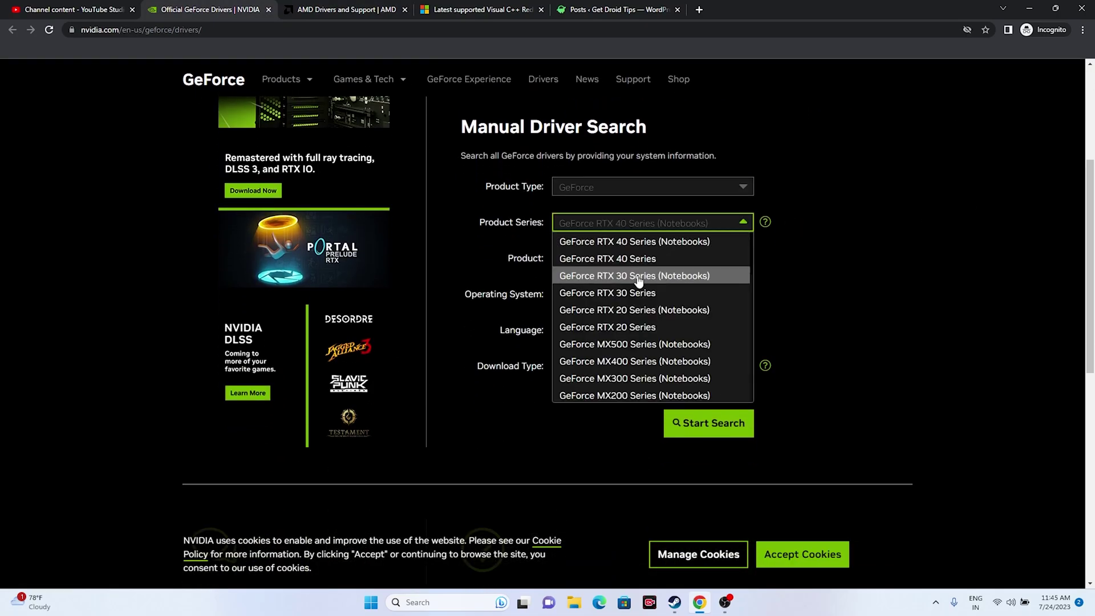
{"action": "left_click", "coordinate": [637, 259]}
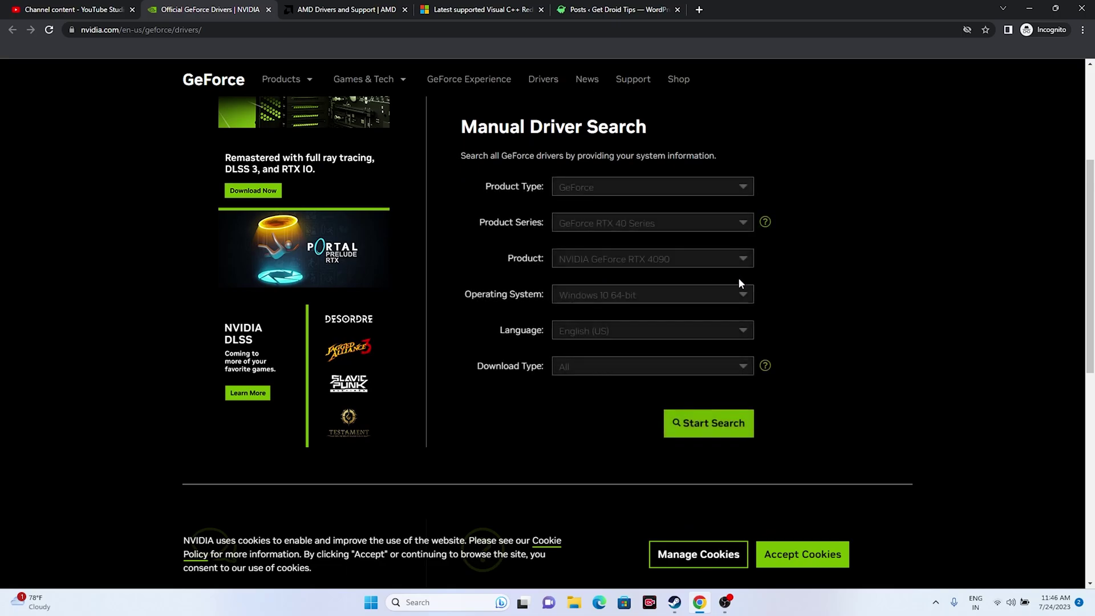
{"action": "left_click", "coordinate": [603, 260]}
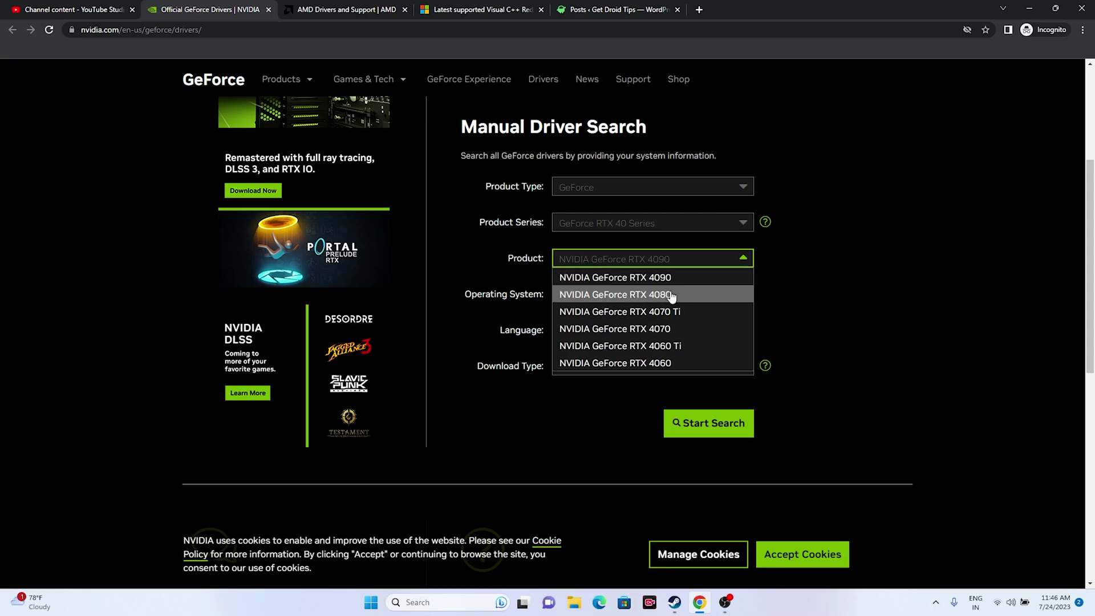
{"action": "left_click", "coordinate": [640, 277]}
{"action": "left_click", "coordinate": [624, 296]}
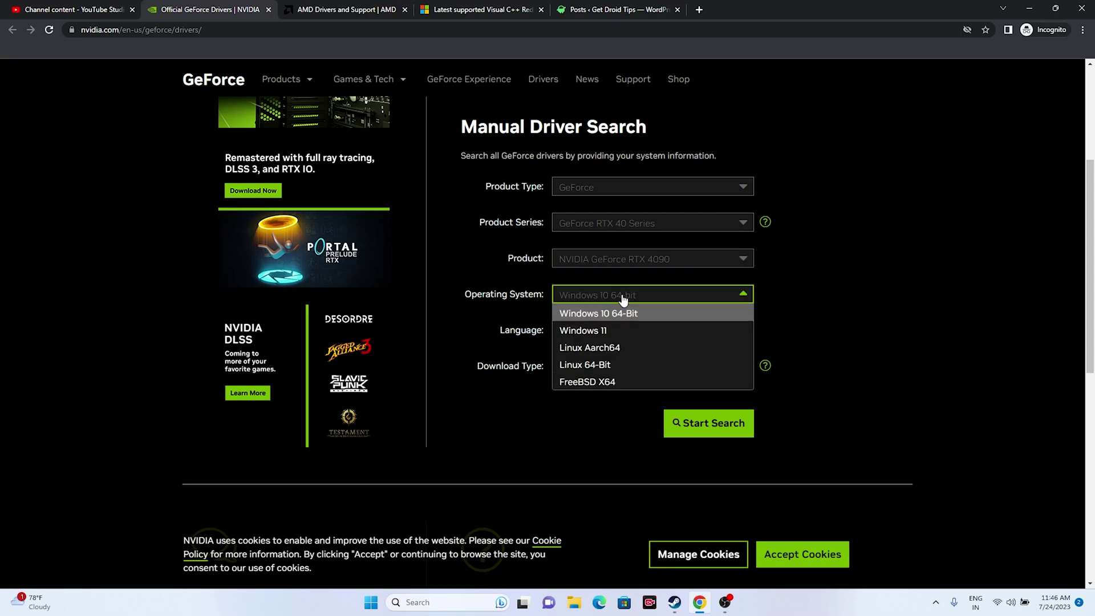
{"action": "left_click", "coordinate": [607, 331]}
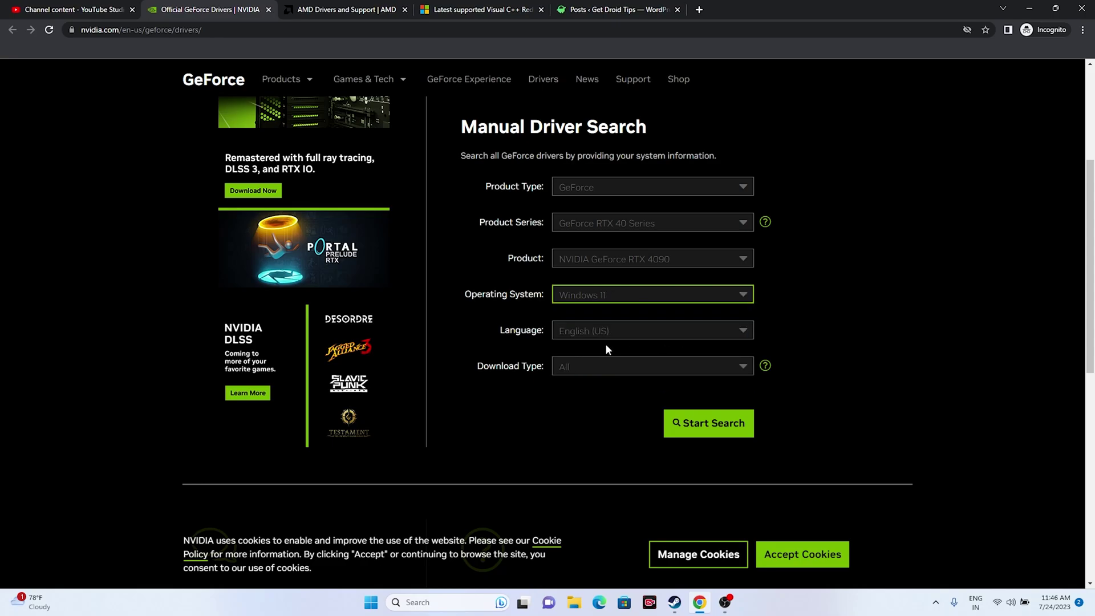
{"action": "left_click", "coordinate": [691, 423]}
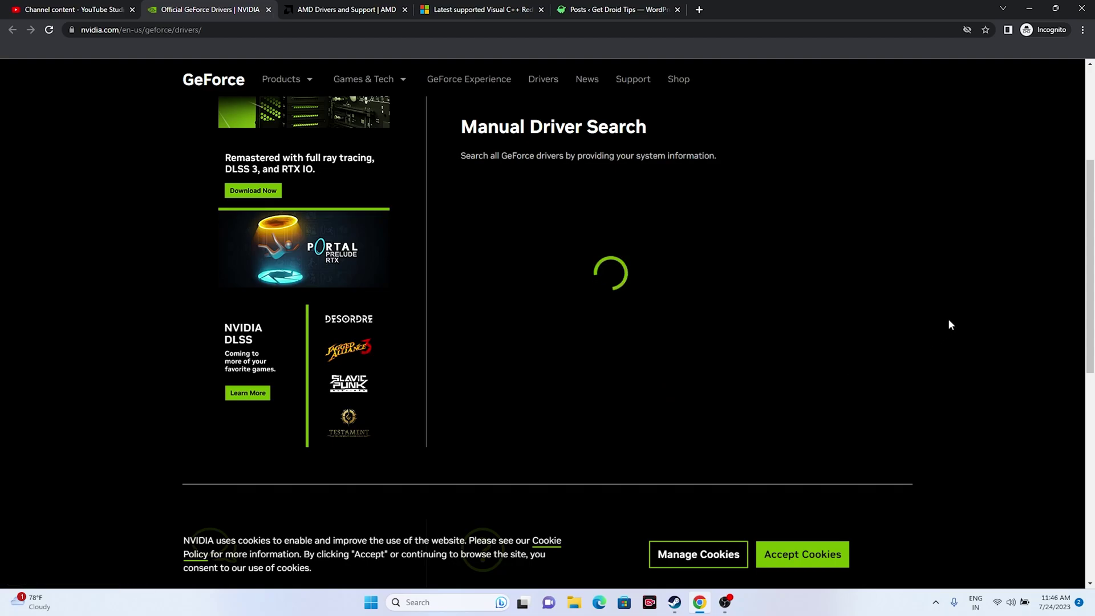
Review the driver results and highlight the version and release date of the latest GeForce Game Ready Driver.
{"action": "scroll", "coordinate": [940, 224], "scroll_direction": "down", "scroll_amount": 7}
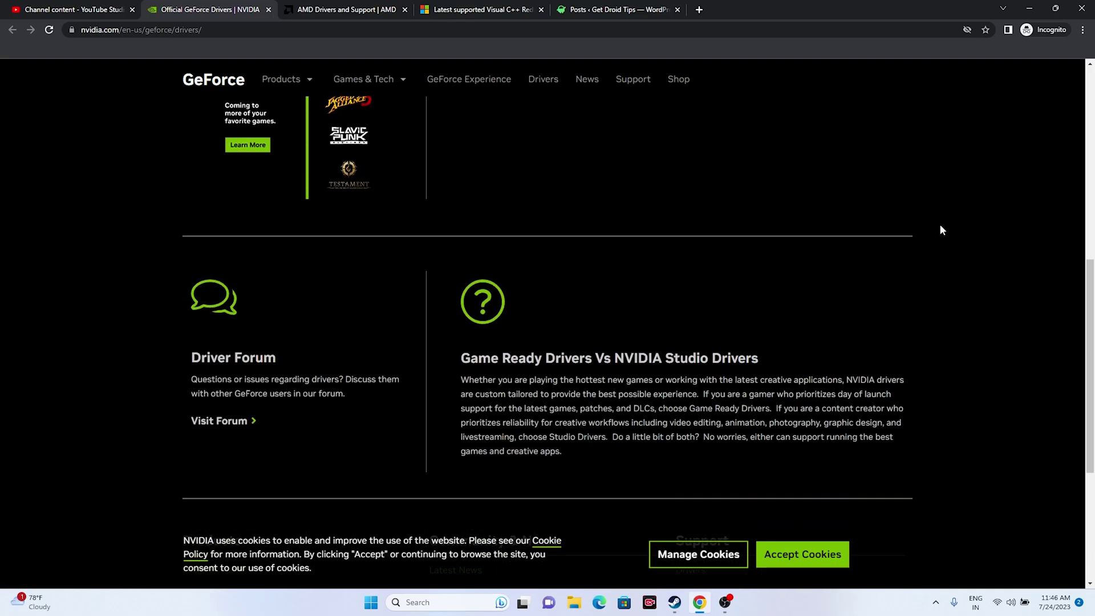
{"action": "scroll", "coordinate": [939, 224], "scroll_direction": "up", "scroll_amount": 7}
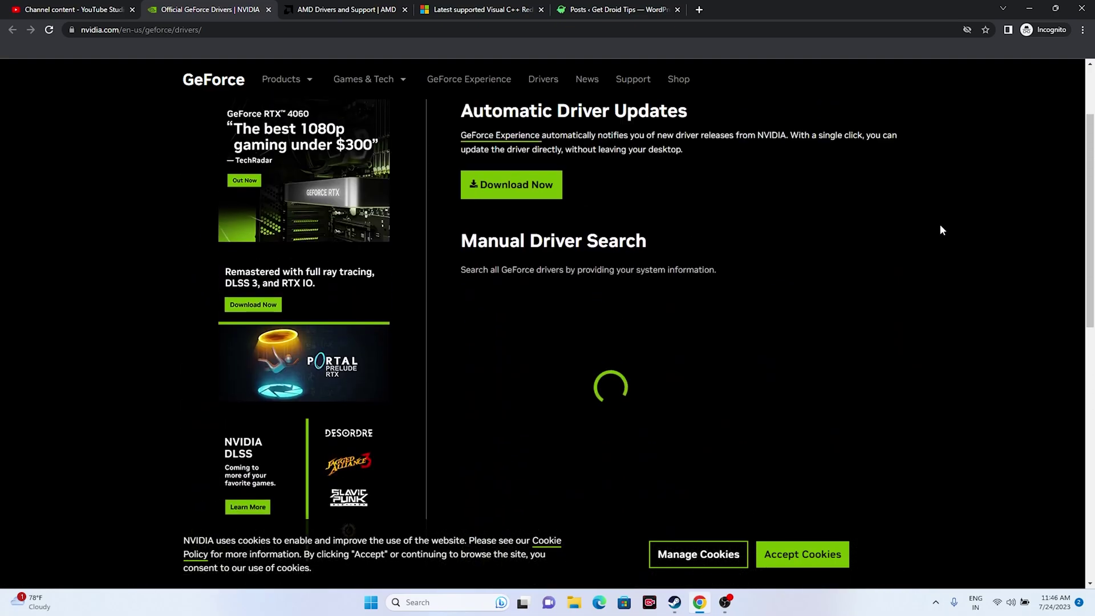
{"action": "scroll", "coordinate": [941, 230], "scroll_direction": "down", "scroll_amount": 7}
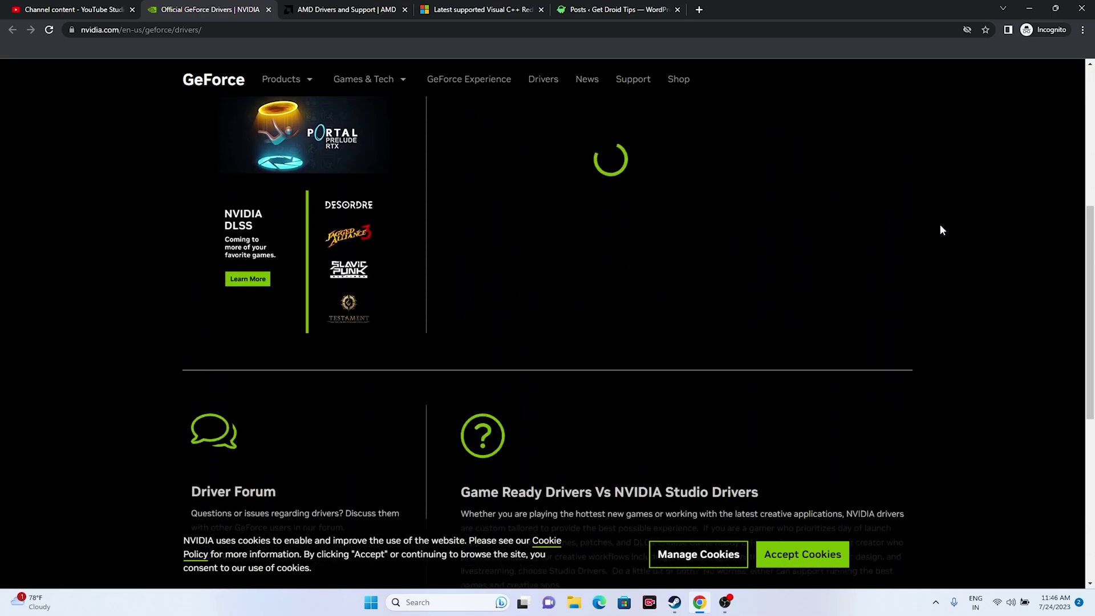
{"action": "scroll", "coordinate": [941, 230], "scroll_direction": "up", "scroll_amount": 3}
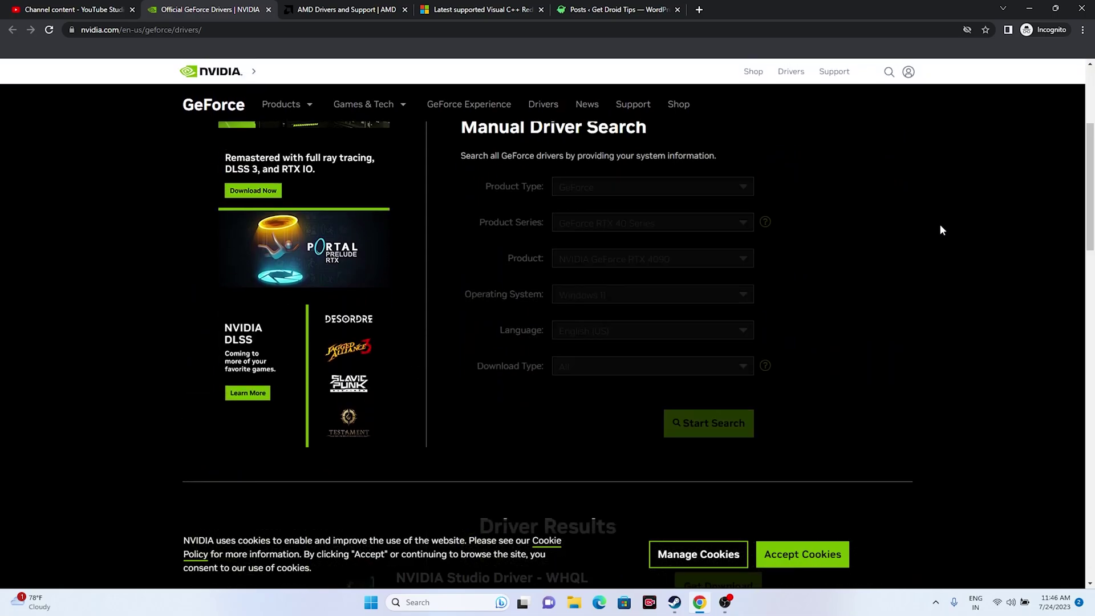
{"action": "scroll", "coordinate": [941, 230], "scroll_direction": "down", "scroll_amount": 4}
{"action": "scroll", "coordinate": [941, 227], "scroll_direction": "down", "scroll_amount": 2}
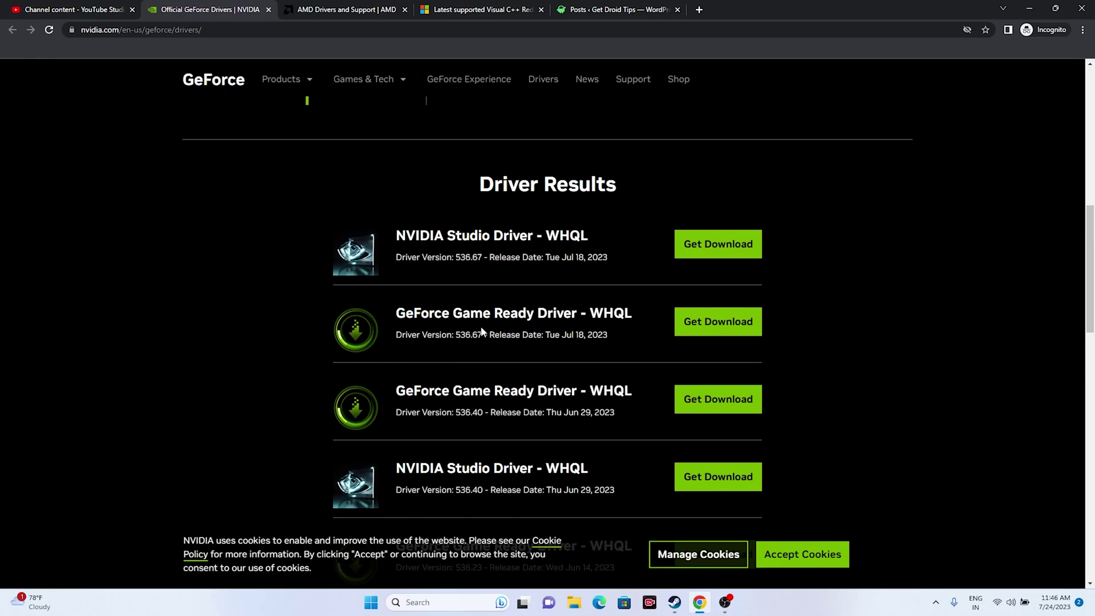
{"action": "left_click_drag", "start_coordinate": [458, 336], "coordinate": [608, 341]}
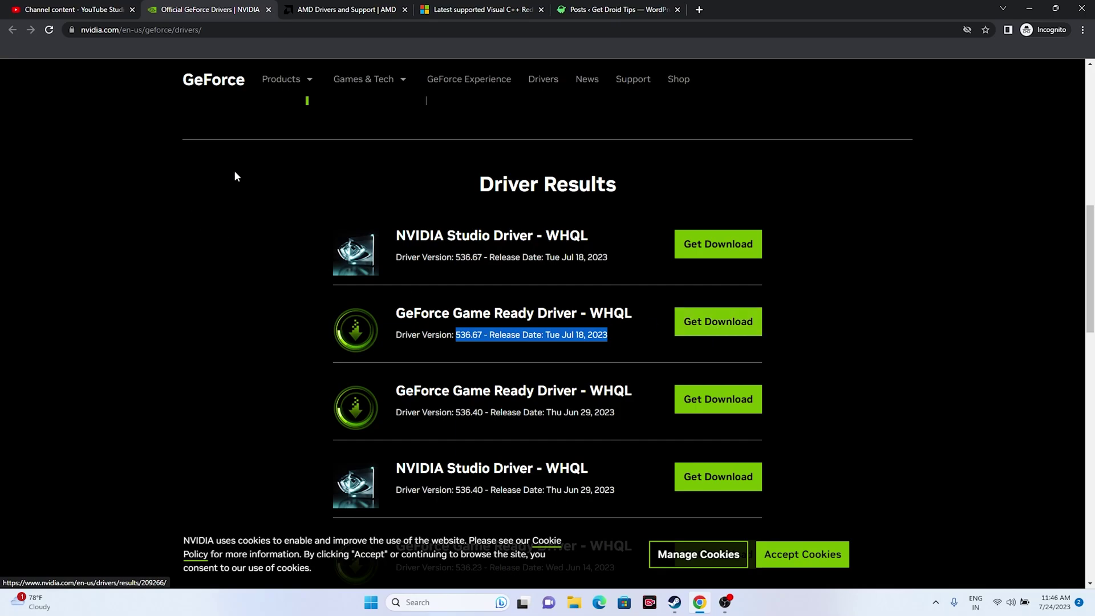
Open the AMD Radeon RX 7600M driver page by choosing the graphics product and RX 7000M series on AMD's support site.
{"action": "left_click", "coordinate": [343, 9]}
{"action": "scroll", "coordinate": [460, 269], "scroll_direction": "down", "scroll_amount": 3}
{"action": "scroll", "coordinate": [461, 269], "scroll_direction": "down", "scroll_amount": 1}
{"action": "left_click", "coordinate": [293, 262]}
{"action": "left_click", "coordinate": [374, 283]}
{"action": "left_click", "coordinate": [516, 264]}
{"action": "left_click", "coordinate": [647, 274]}
{"action": "left_click", "coordinate": [282, 372]}
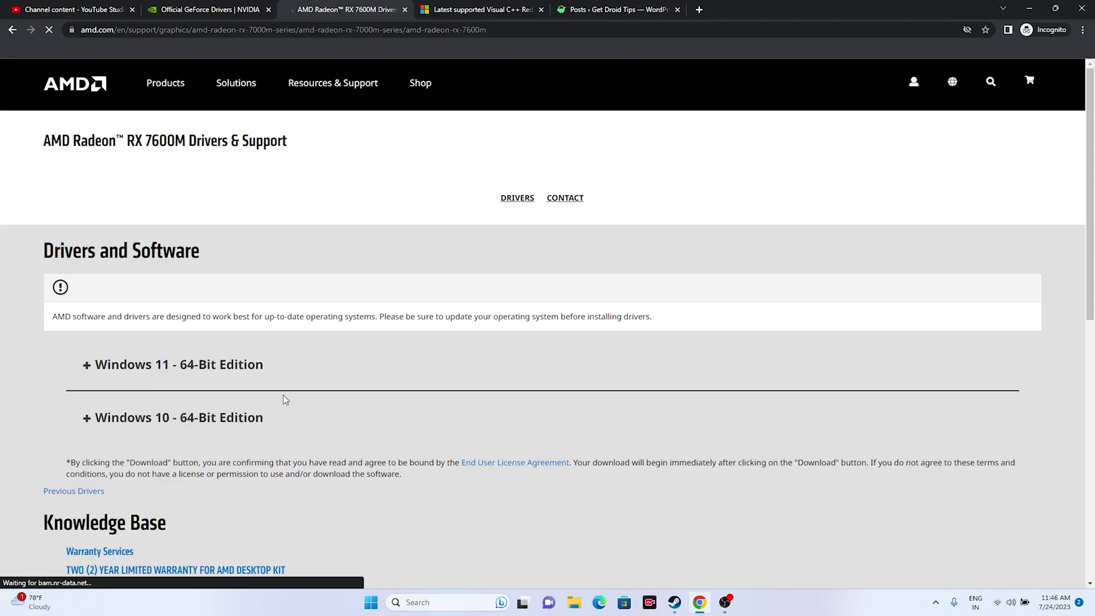
Examine the X64 download entry on Microsoft's latest supported Visual C++ Redistributable page.
{"action": "left_click", "coordinate": [456, 9]}
{"action": "scroll", "coordinate": [723, 212], "scroll_direction": "down", "scroll_amount": 7}
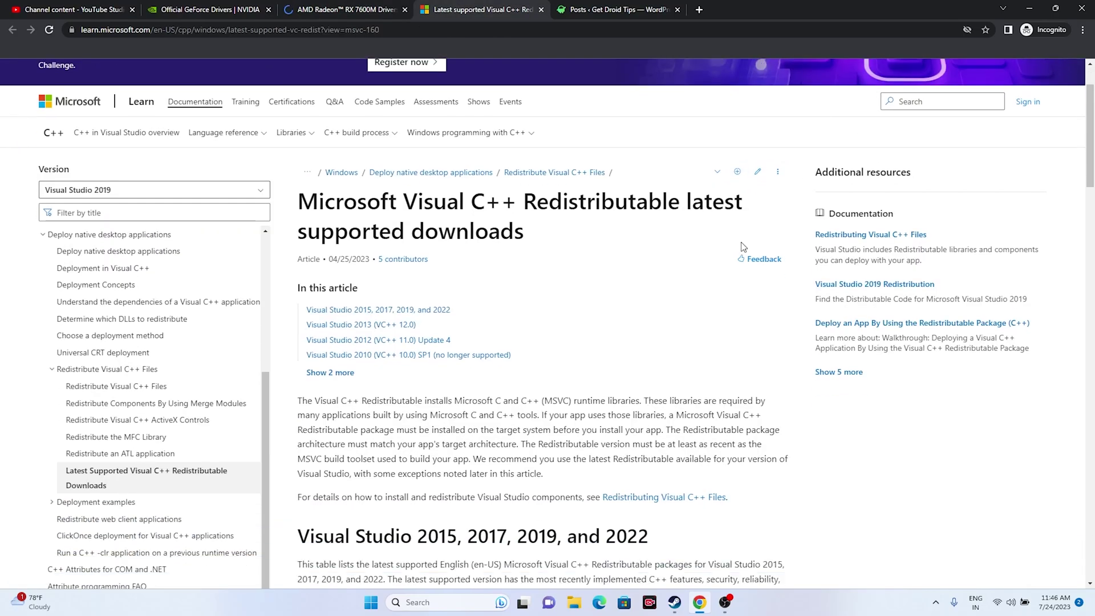
{"action": "scroll", "coordinate": [723, 213], "scroll_direction": "down", "scroll_amount": 4}
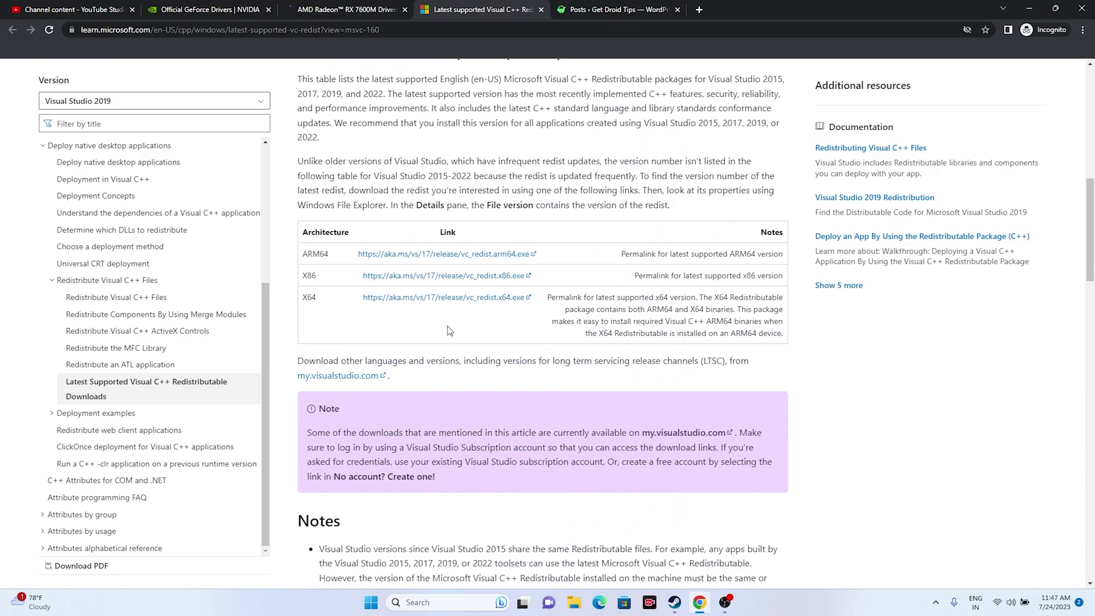
{"action": "left_click_drag", "start_coordinate": [317, 299], "coordinate": [304, 304]}
{"action": "left_click", "coordinate": [305, 303]}
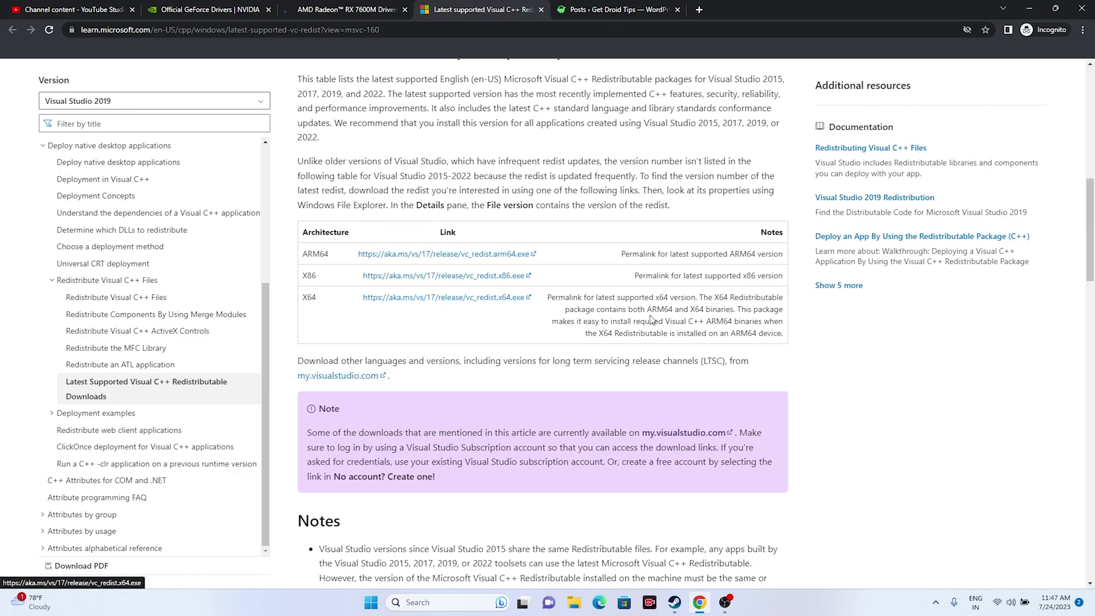
Examine the Windows Update page in Windows Settings for the current update status and close Settings.
{"action": "left_click", "coordinate": [1028, 8]}
{"action": "left_click", "coordinate": [425, 602]}
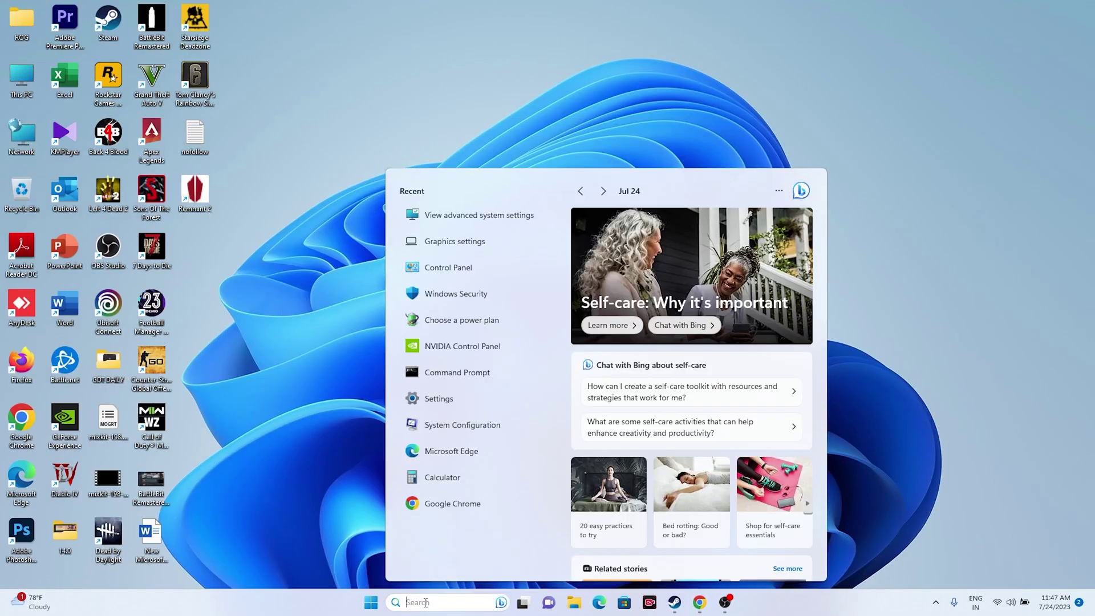
{"action": "left_click", "coordinate": [452, 406]}
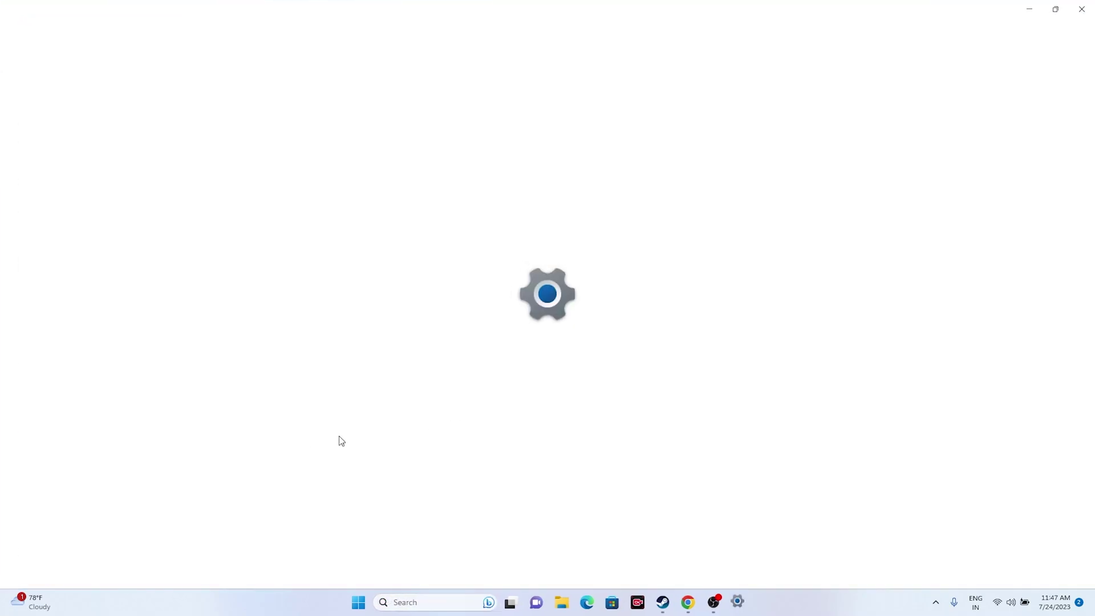
{"action": "left_click", "coordinate": [68, 352]}
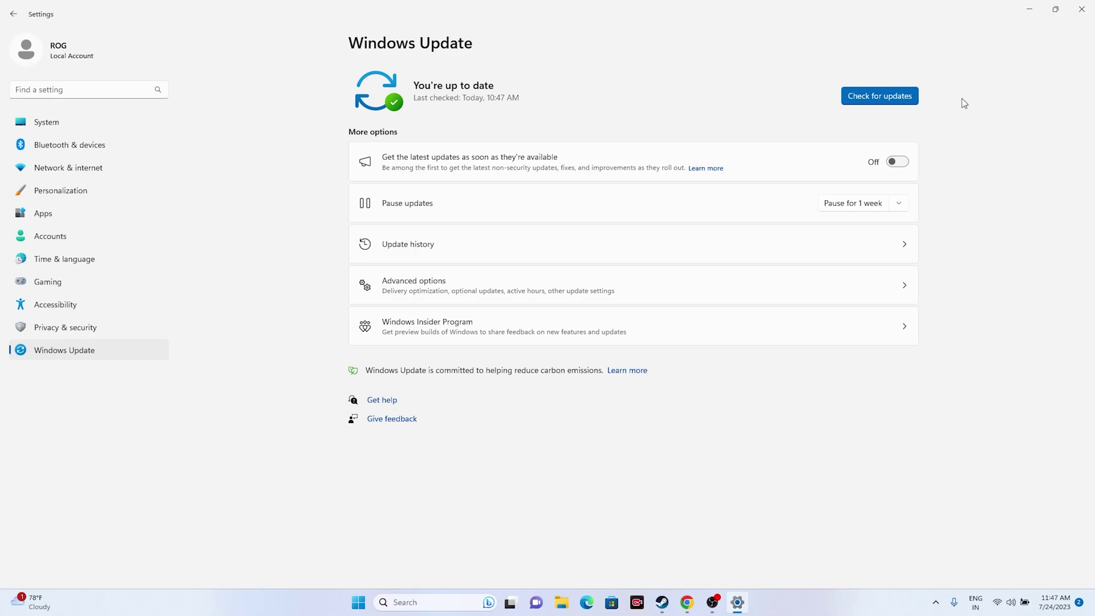
{"action": "left_click", "coordinate": [1082, 9]}
Switch to Steam, view the available options for Left 4 Dead 2 in the library, and minimize Steam.
{"action": "left_click", "coordinate": [674, 602]}
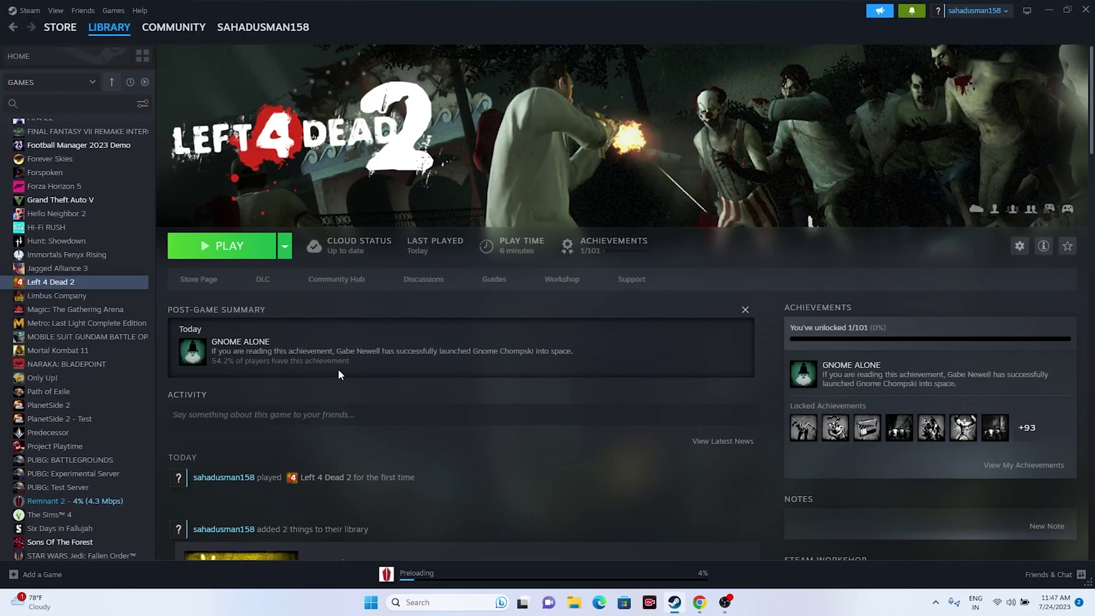
{"action": "right_click", "coordinate": [78, 284]}
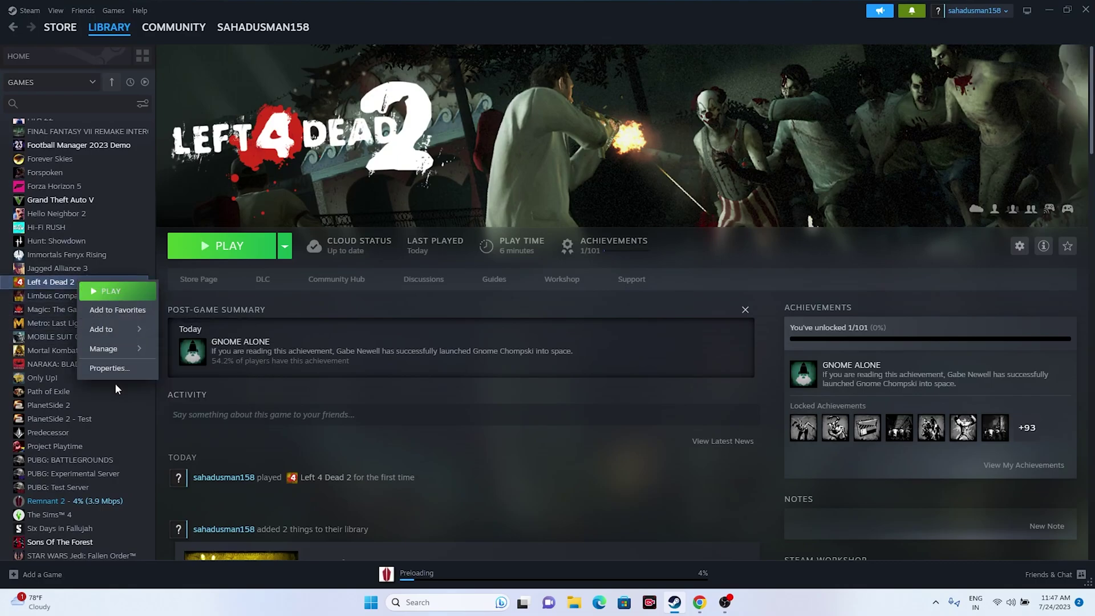
{"action": "left_click", "coordinate": [484, 415]}
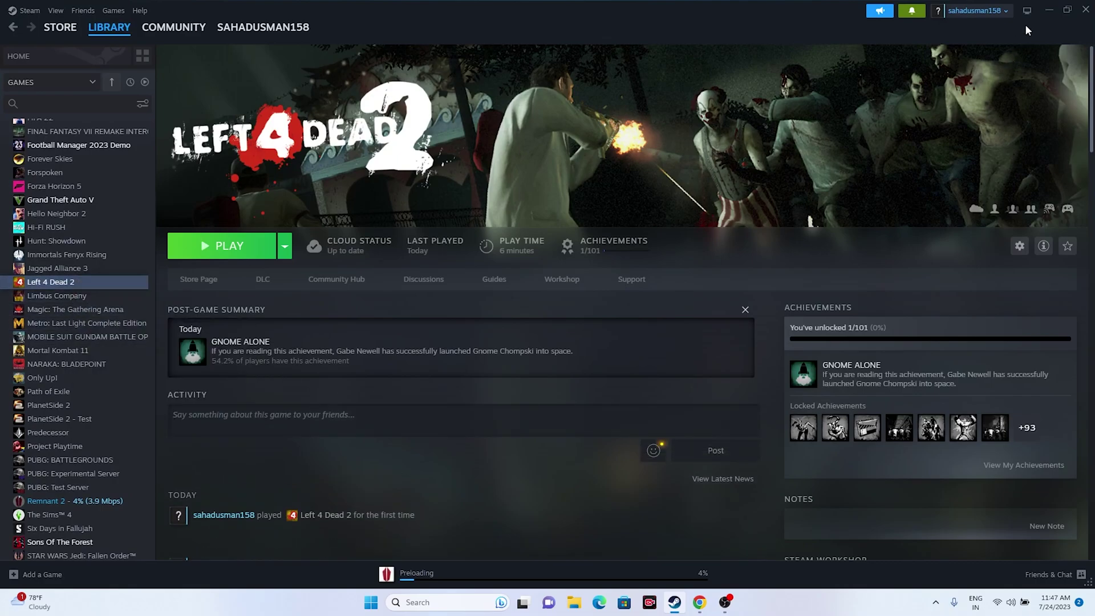
{"action": "left_click", "coordinate": [1047, 11]}
Check the free space on Local Disk (C:) under This PC in File Explorer and close the window.
{"action": "left_click", "coordinate": [574, 602]}
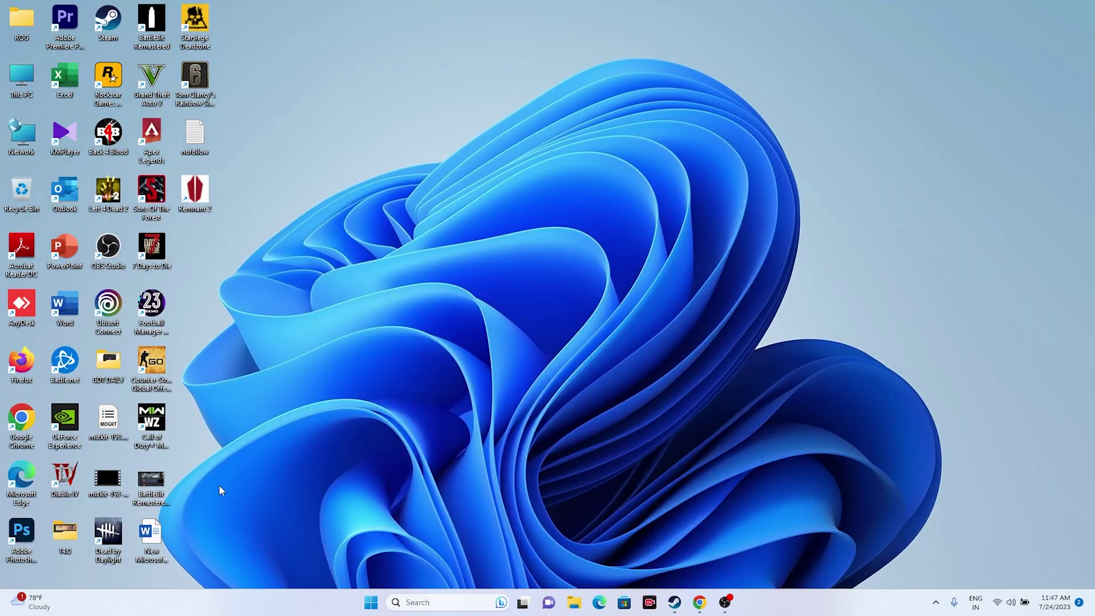
{"action": "left_click", "coordinate": [46, 363]}
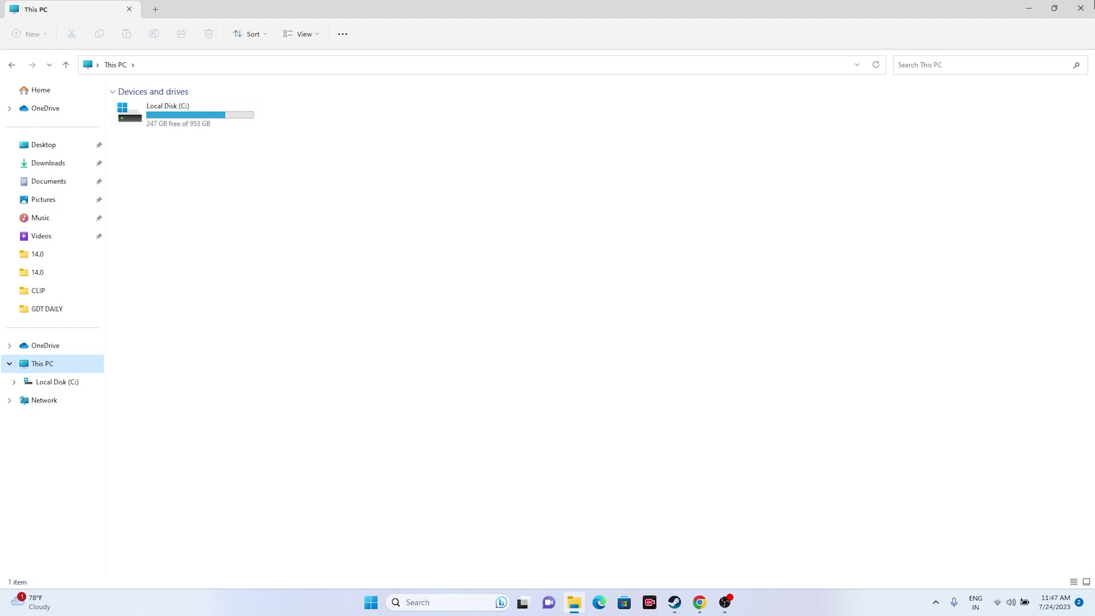
{"action": "left_click", "coordinate": [1081, 8]}
Switch back to the Steam window from the desktop.
{"action": "left_click", "coordinate": [675, 602]}
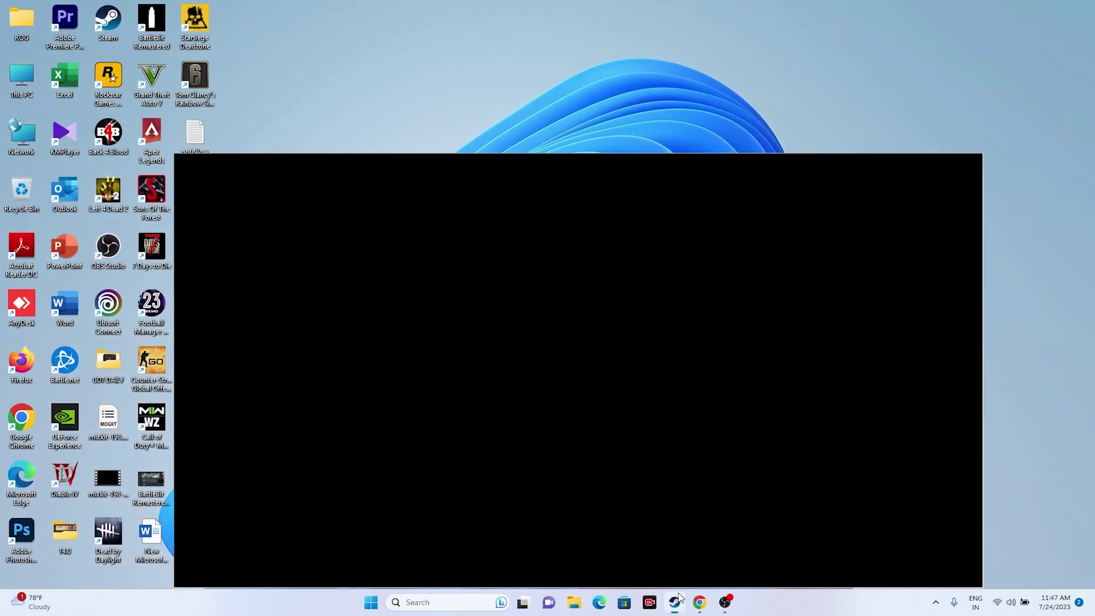